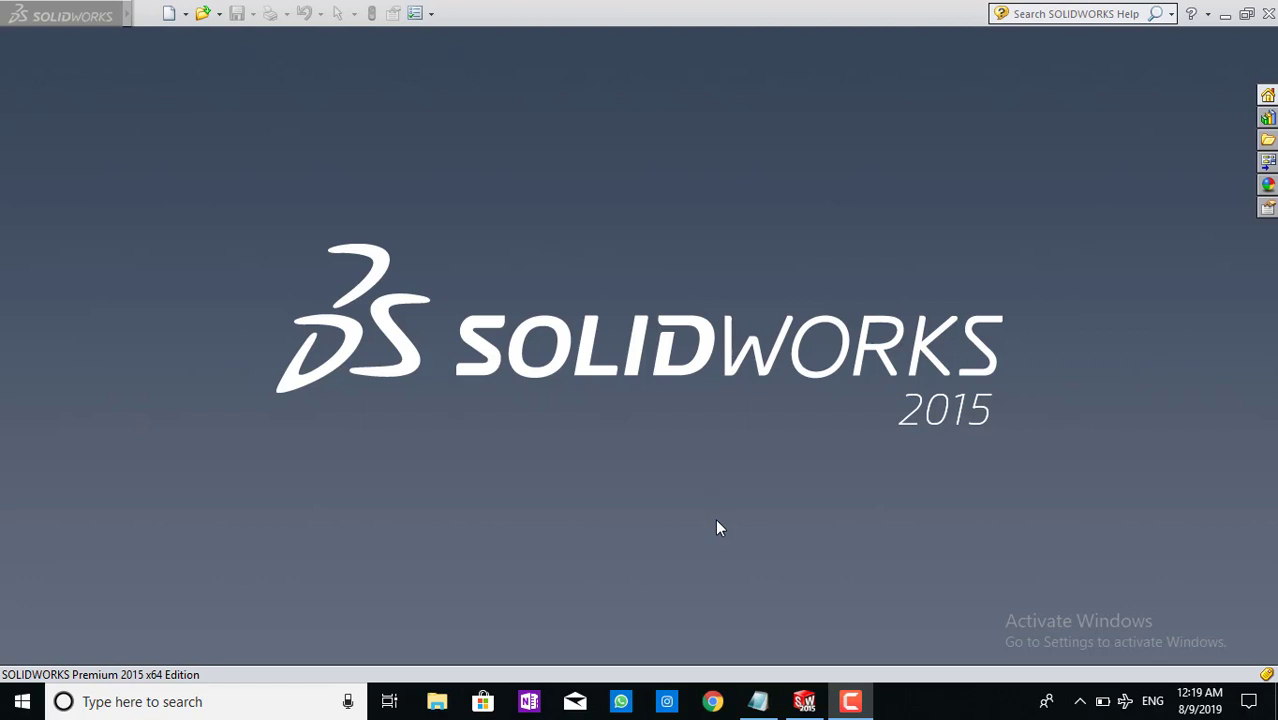
Bring the Notepad lesson outline window in front of SOLIDWORKS from the taskbar.
click(758, 701)
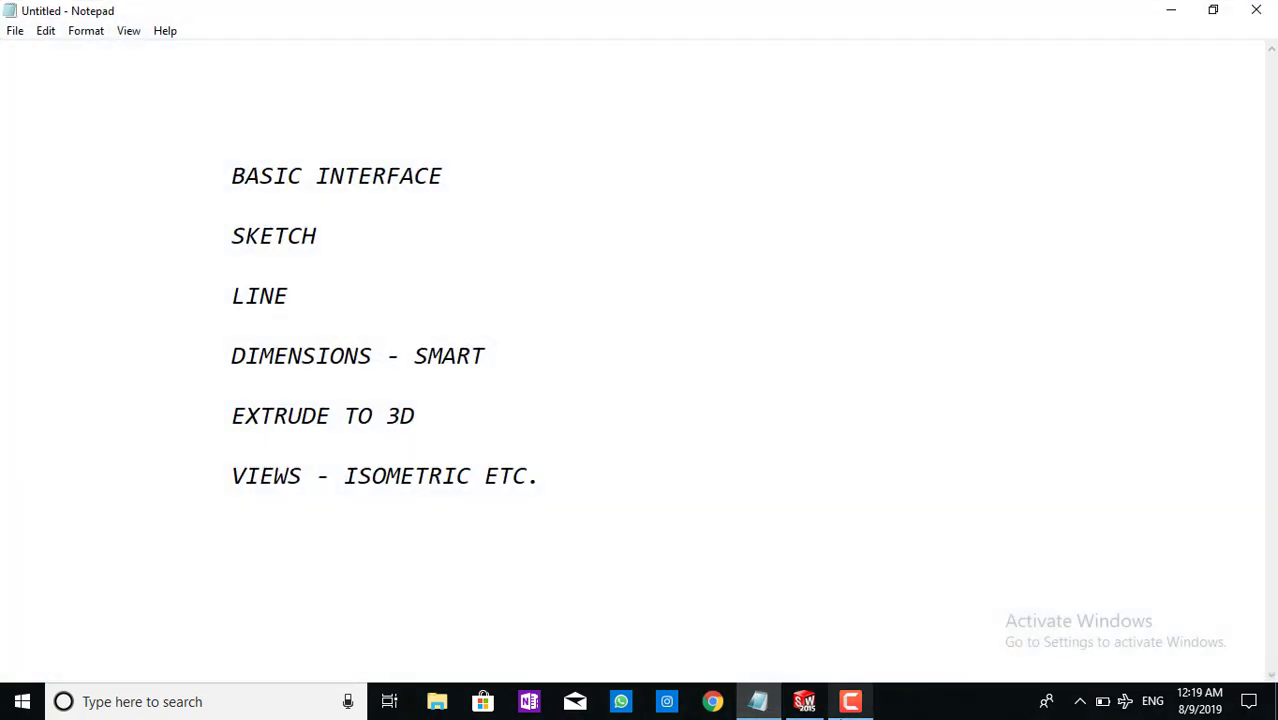
Minimize the Notepad topic list so the empty SOLIDWORKS 2015 start window shows.
click(850, 701)
click(1178, 614)
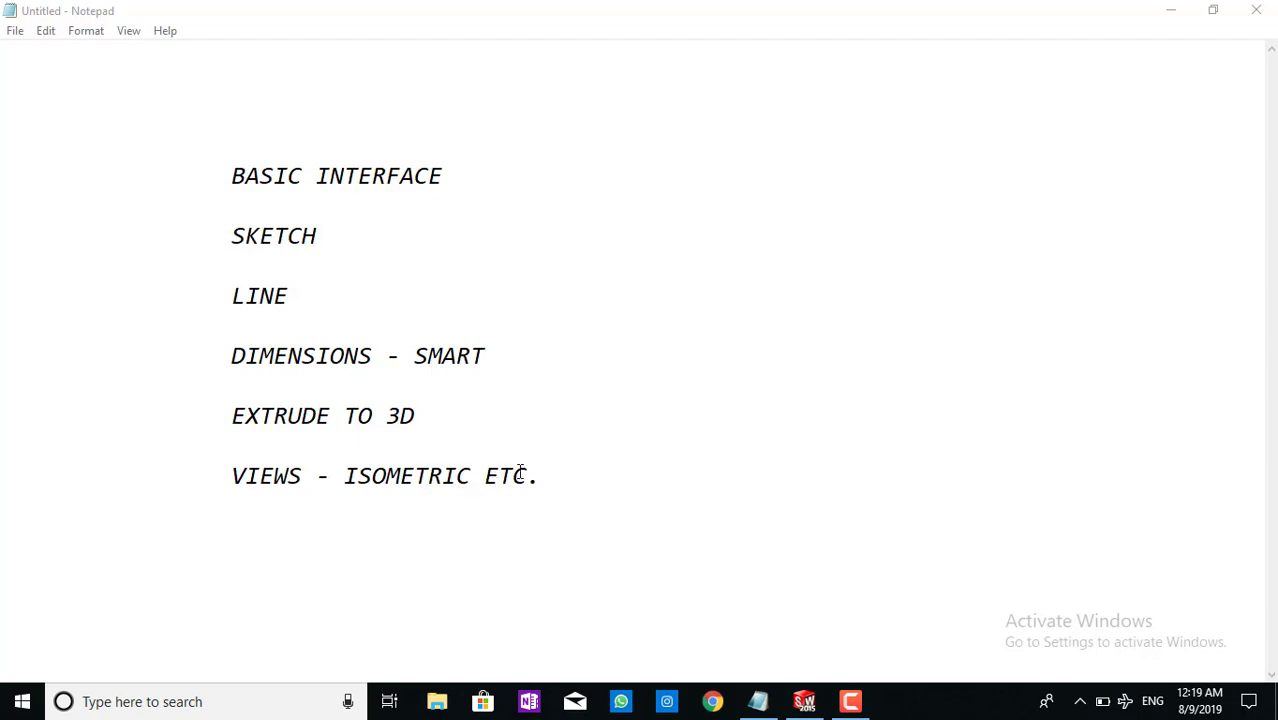
click(1166, 12)
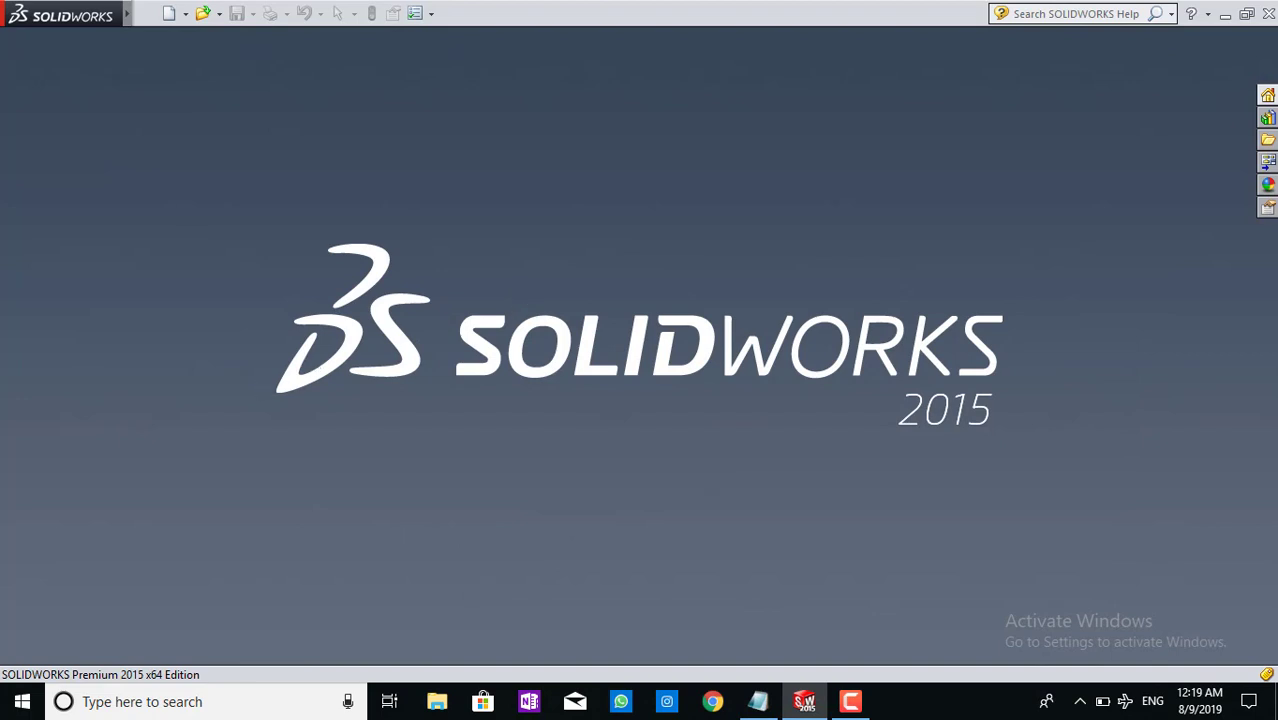
click(148, 13)
click(594, 35)
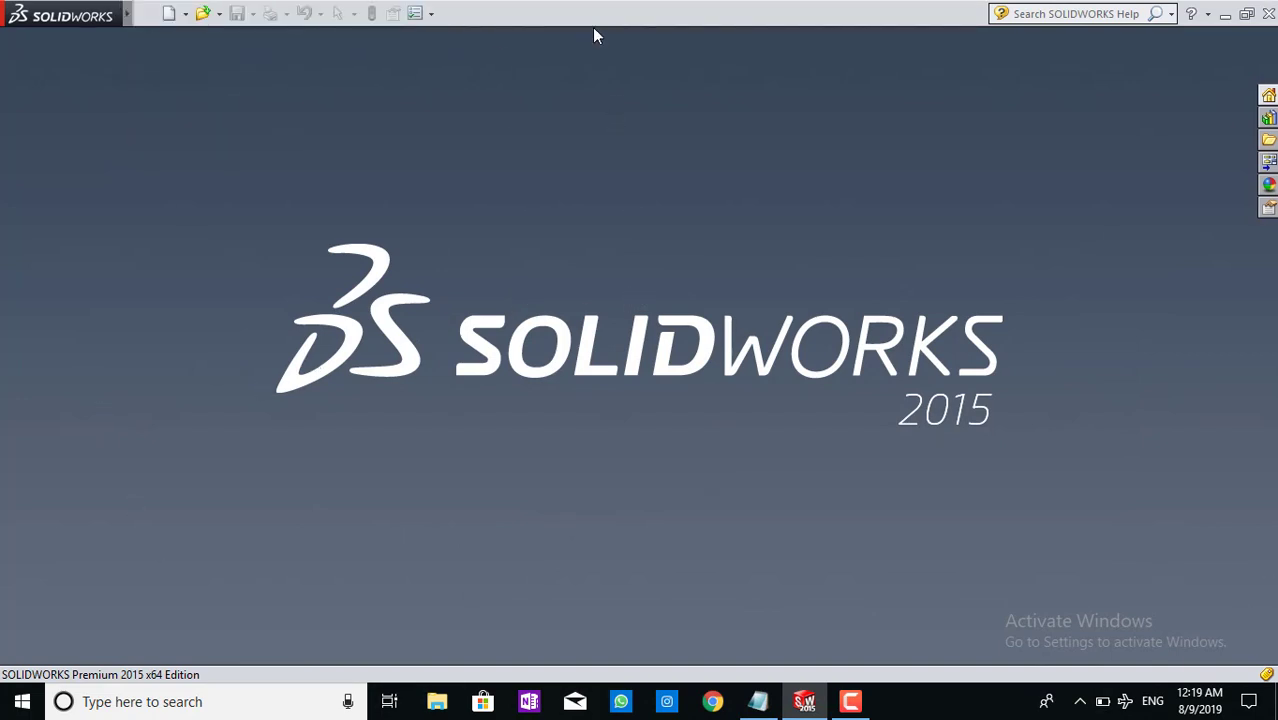
click(186, 16)
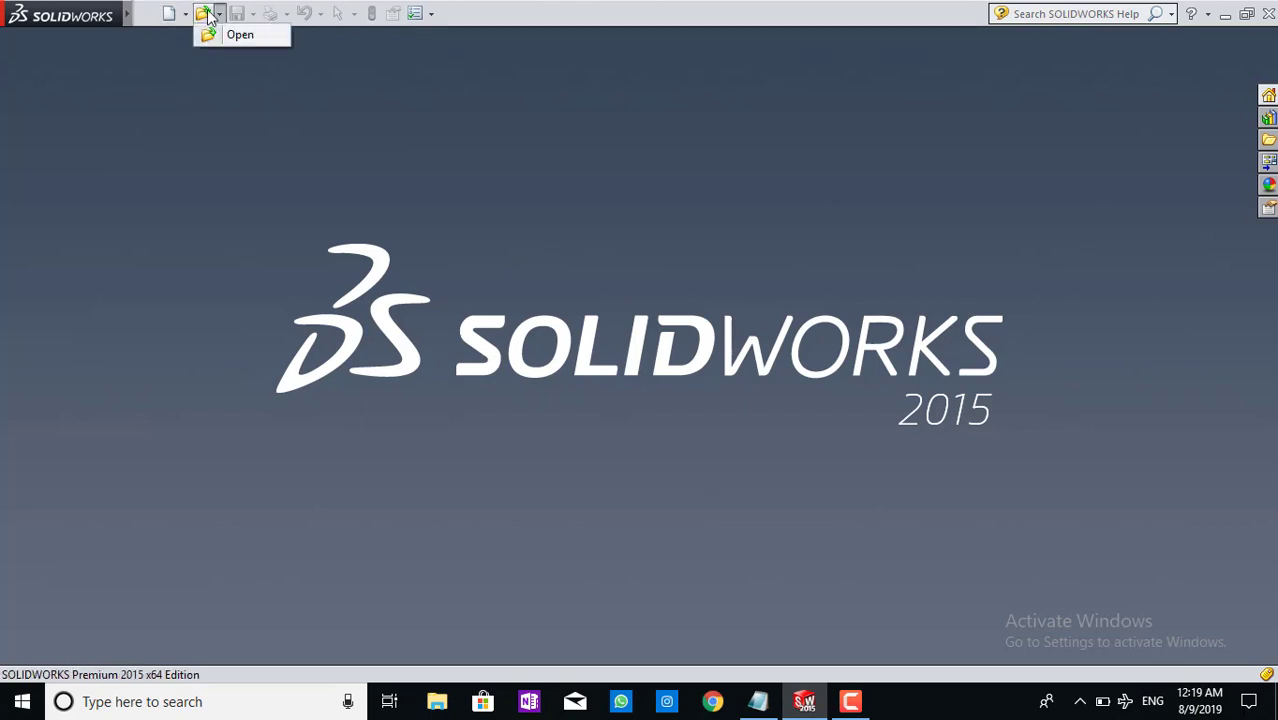
mouse_move(219, 14)
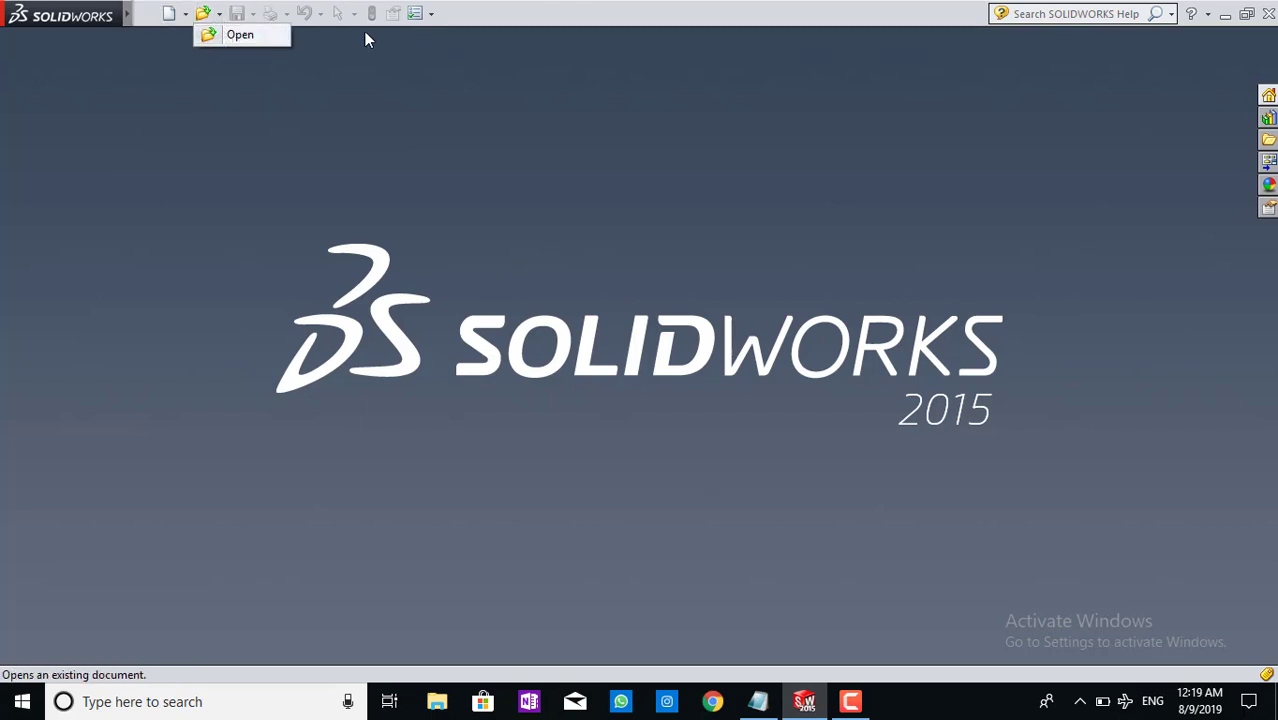
click(429, 13)
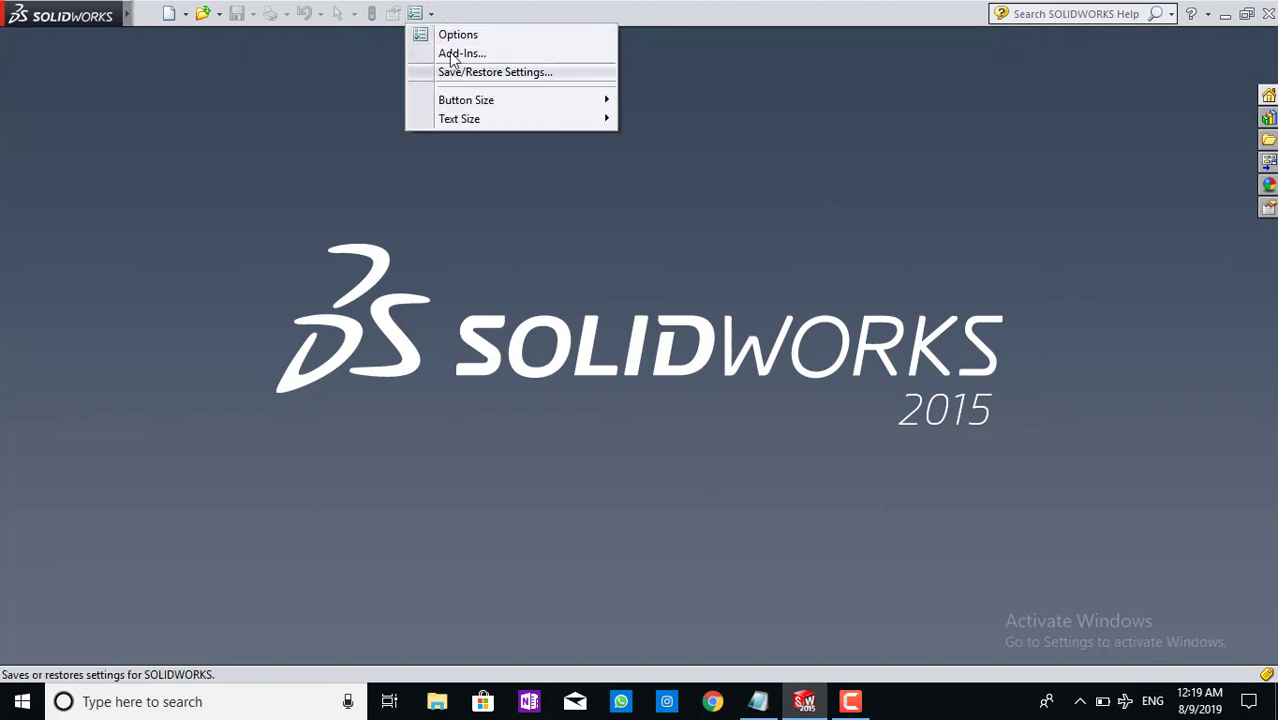
click(462, 36)
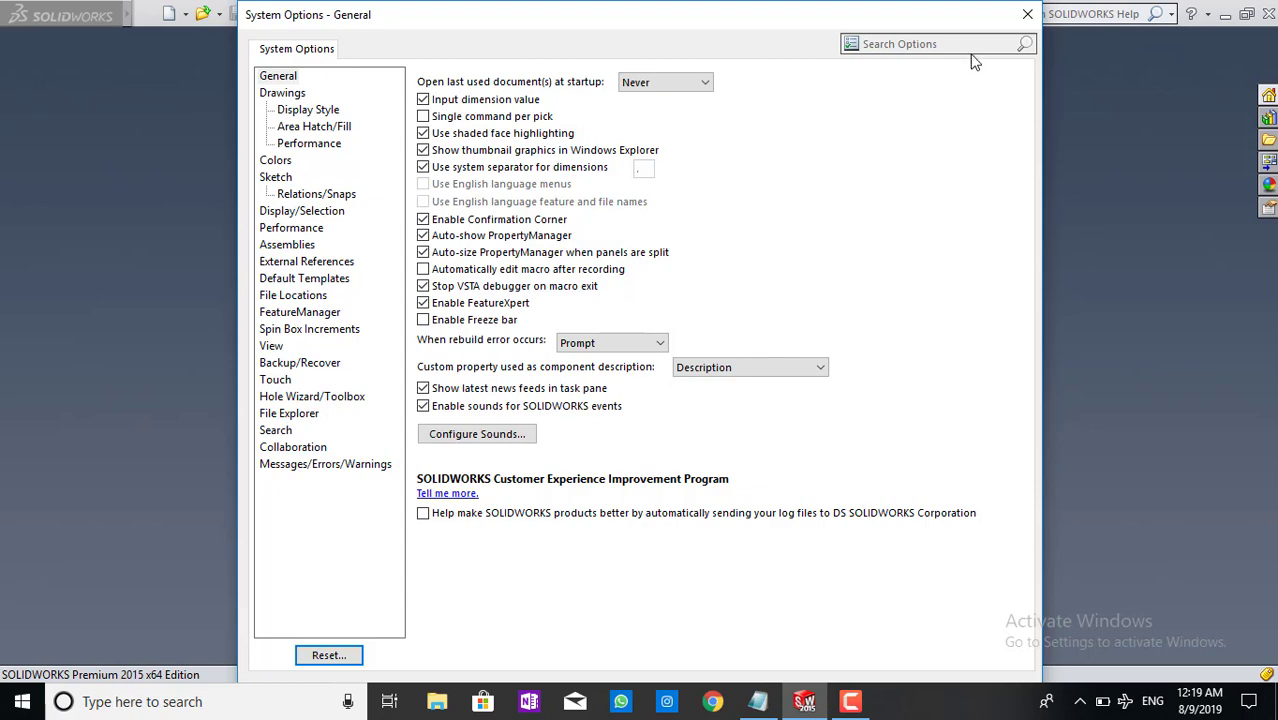
click(1027, 14)
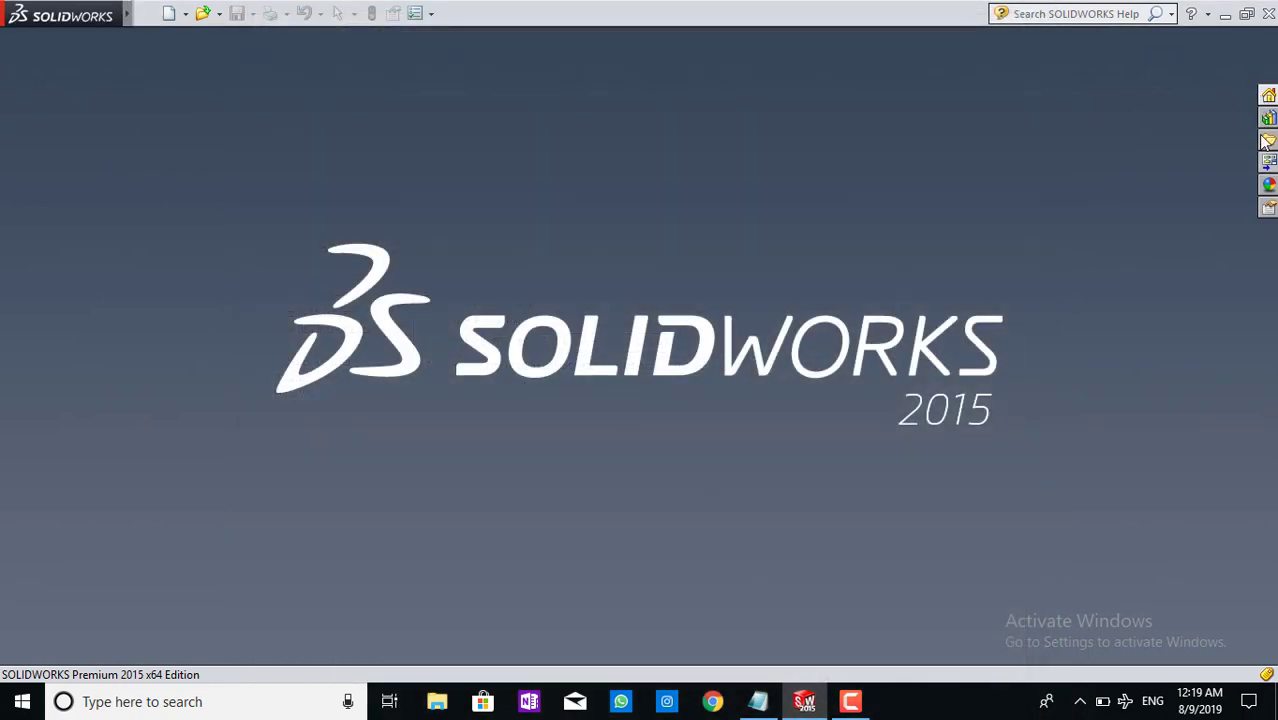
click(1267, 99)
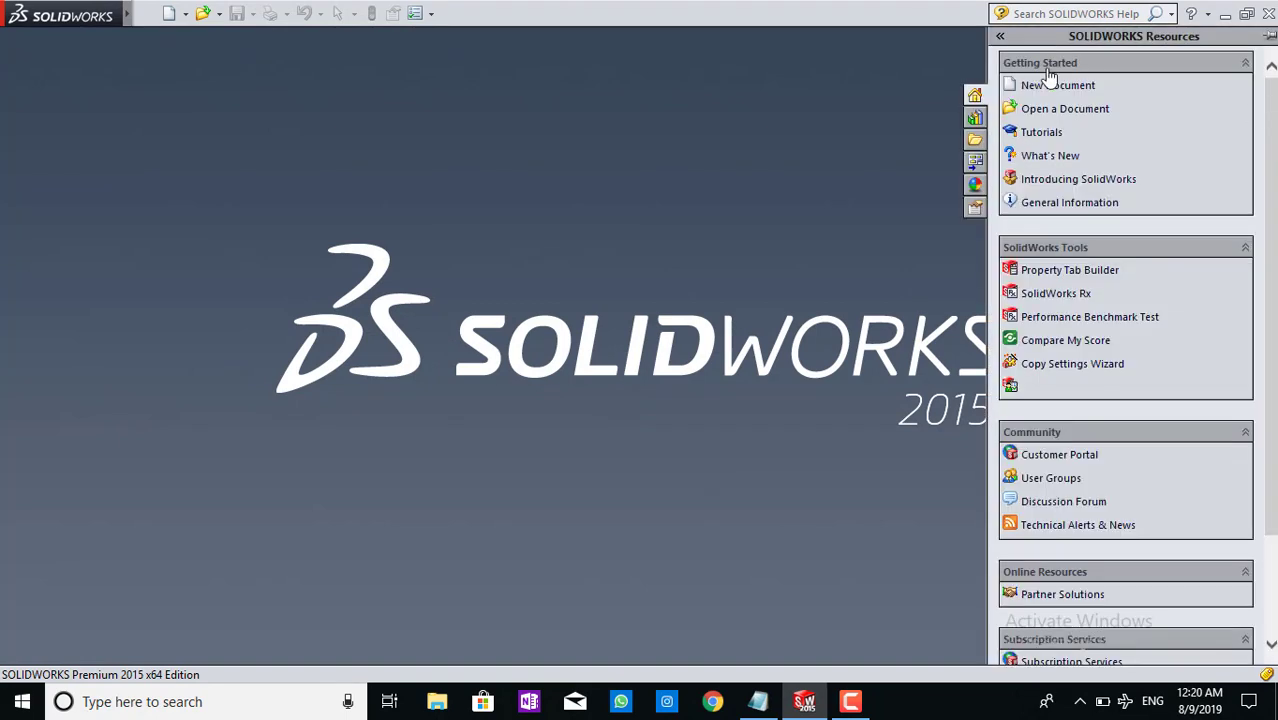
scroll(1097, 215, down, 3)
scroll(1100, 220, up, 3)
click(975, 117)
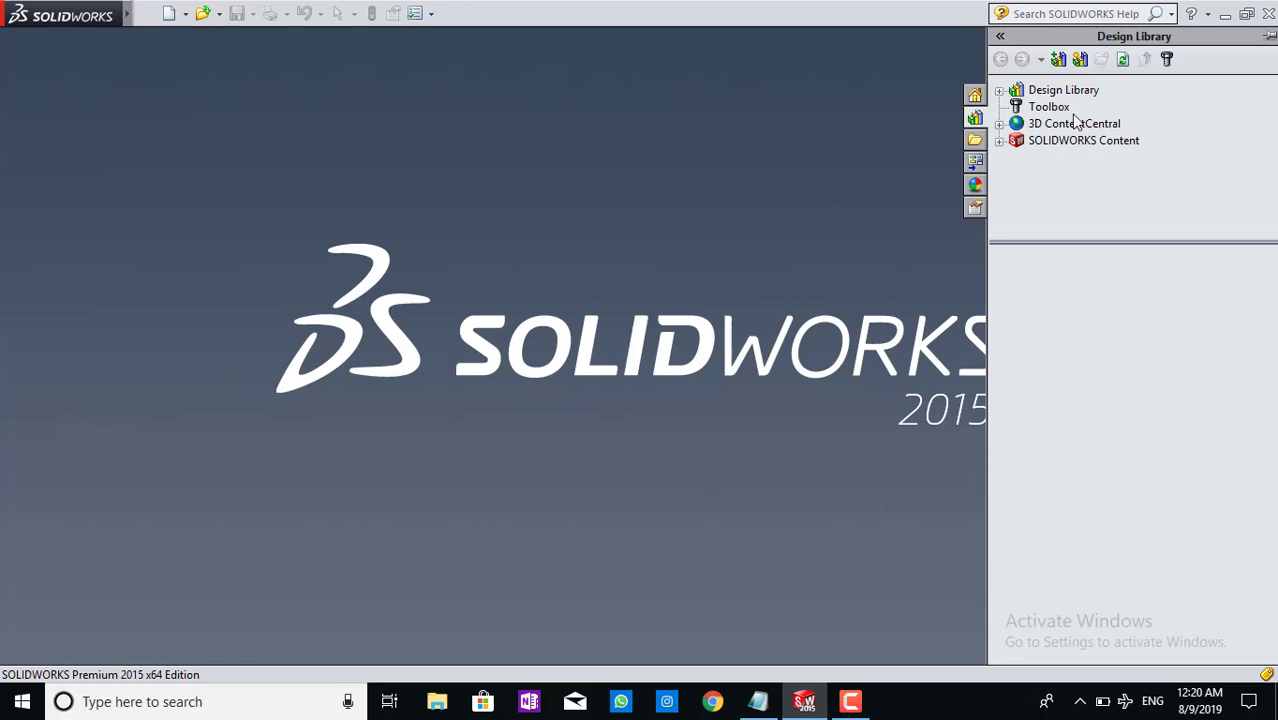
click(971, 149)
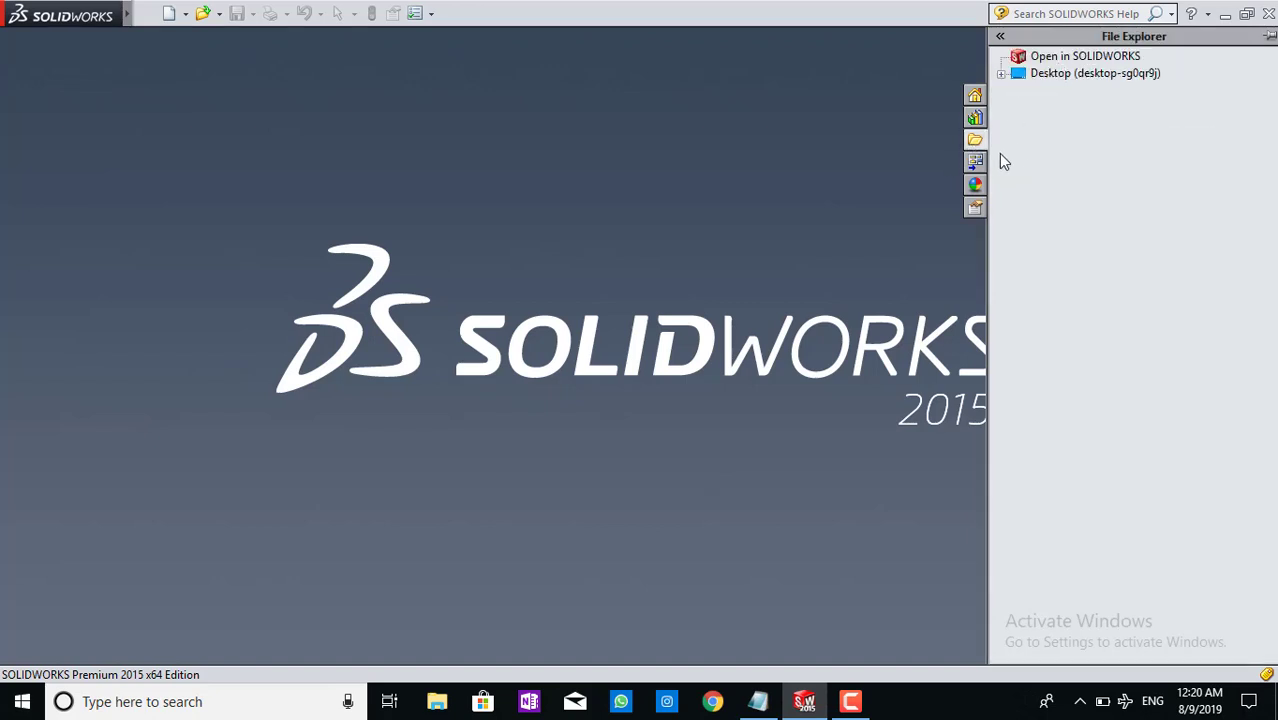
click(975, 183)
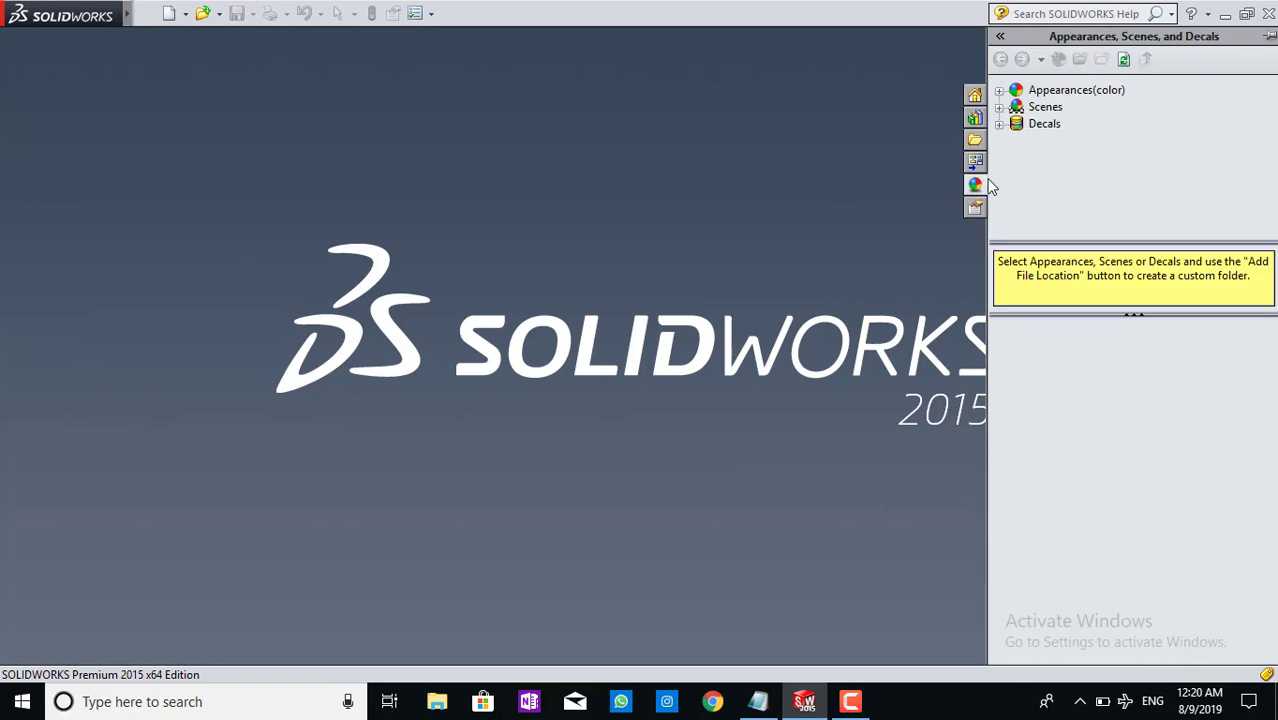
click(999, 93)
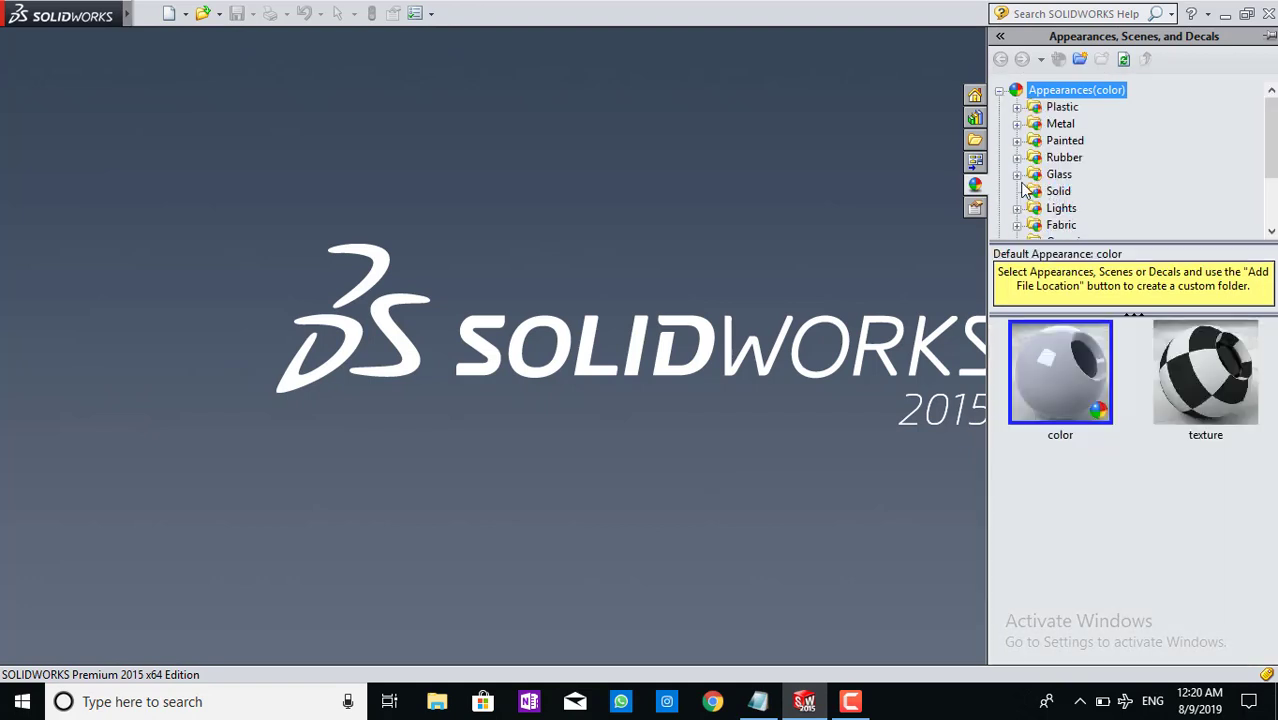
scroll(1062, 210, down, 1)
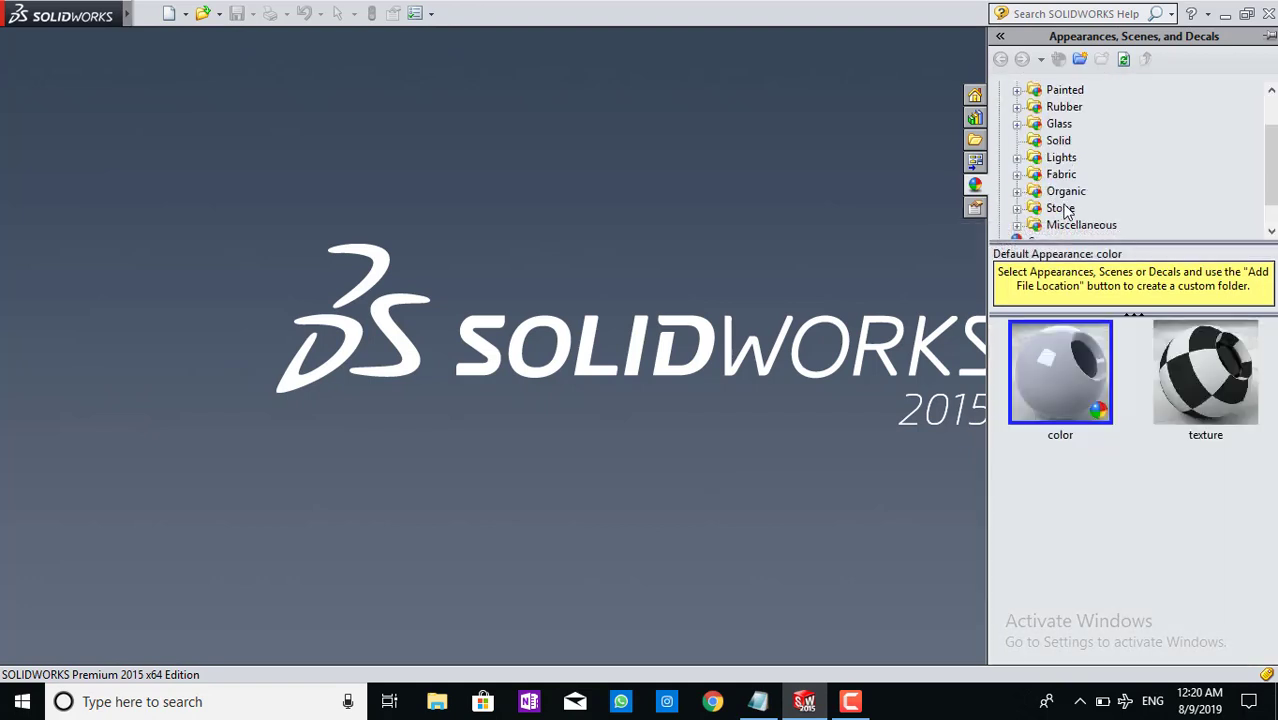
scroll(1061, 210, down, 1)
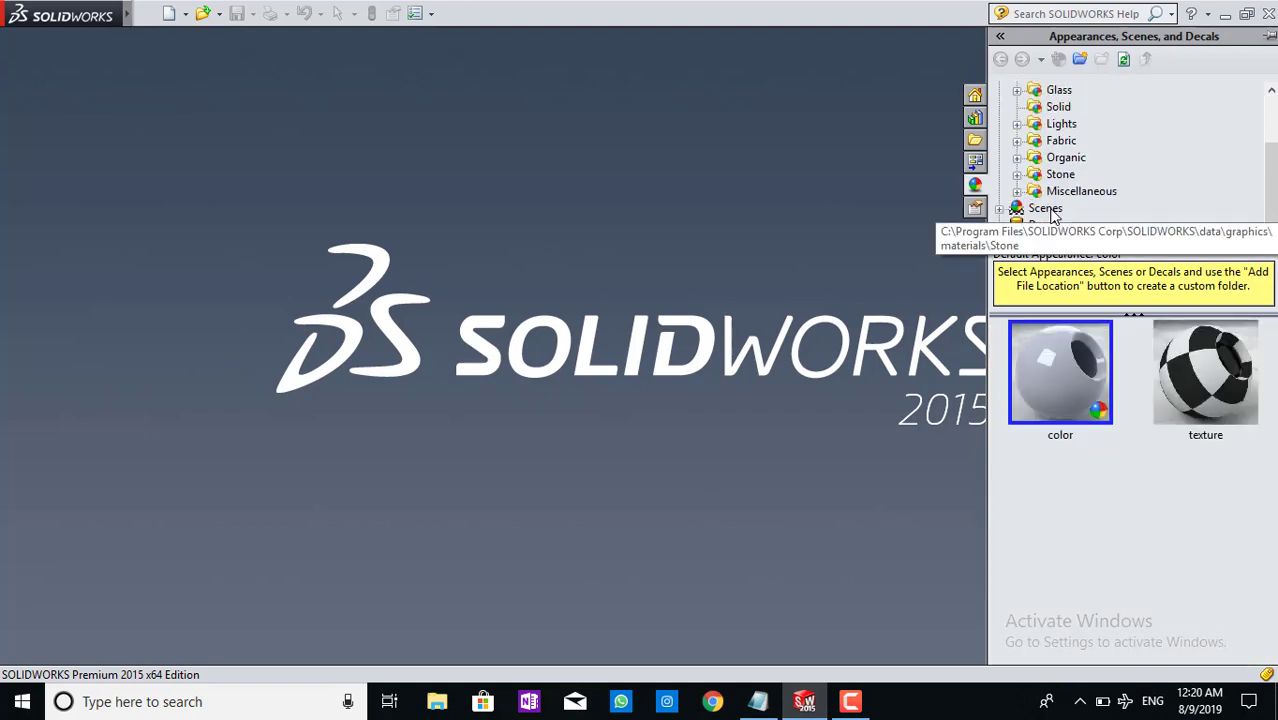
click(978, 208)
click(974, 96)
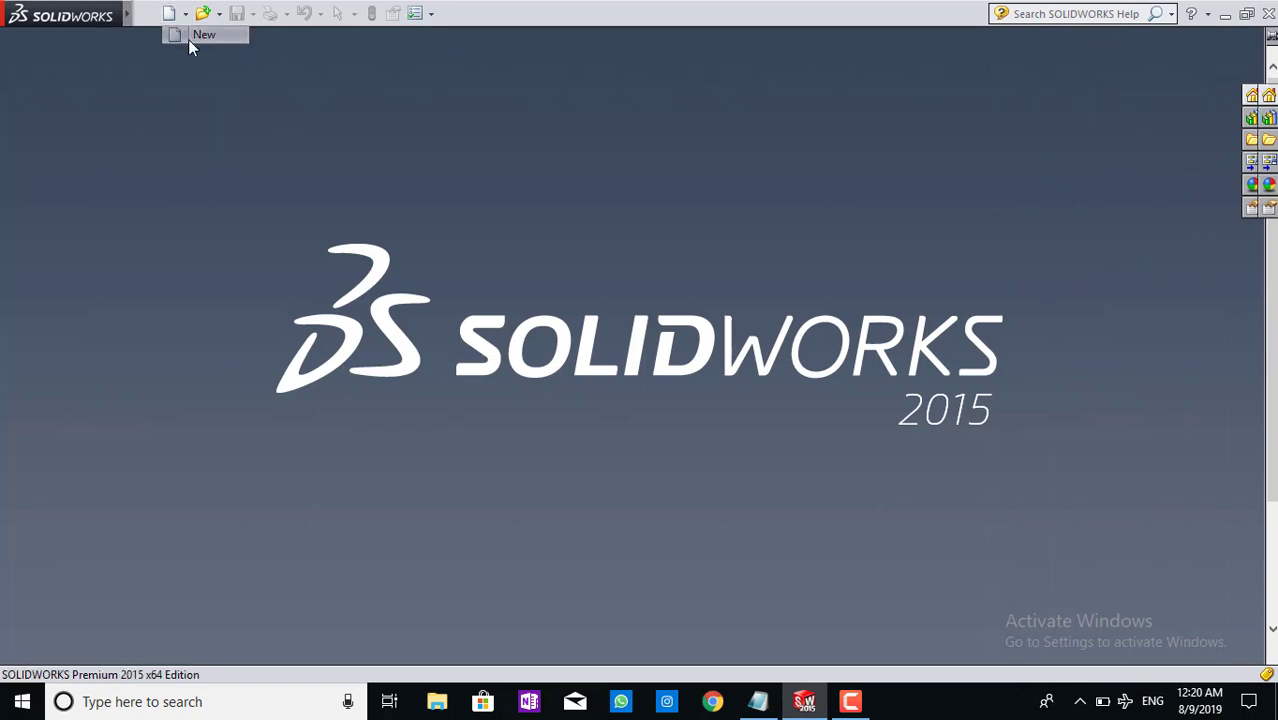
Create a new Part document, Part1, choosing Part in the New SOLIDWORKS Document dialog.
key(ctrl+n)
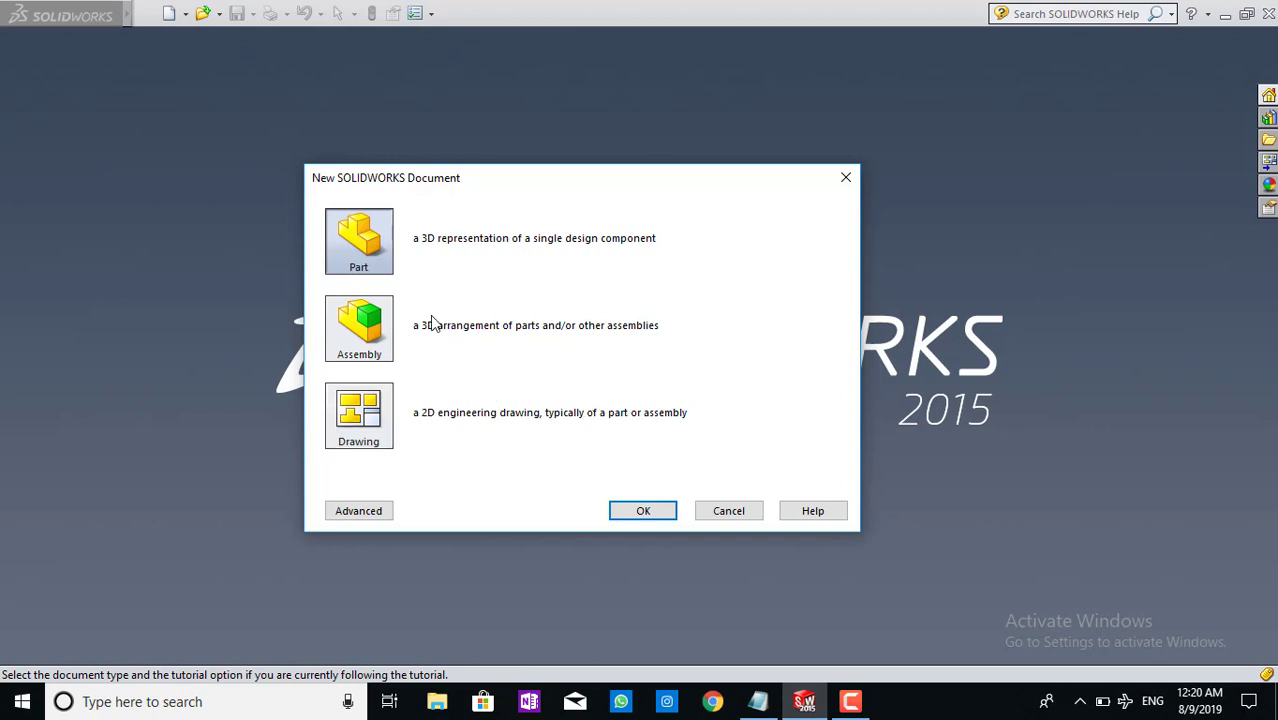
click(377, 512)
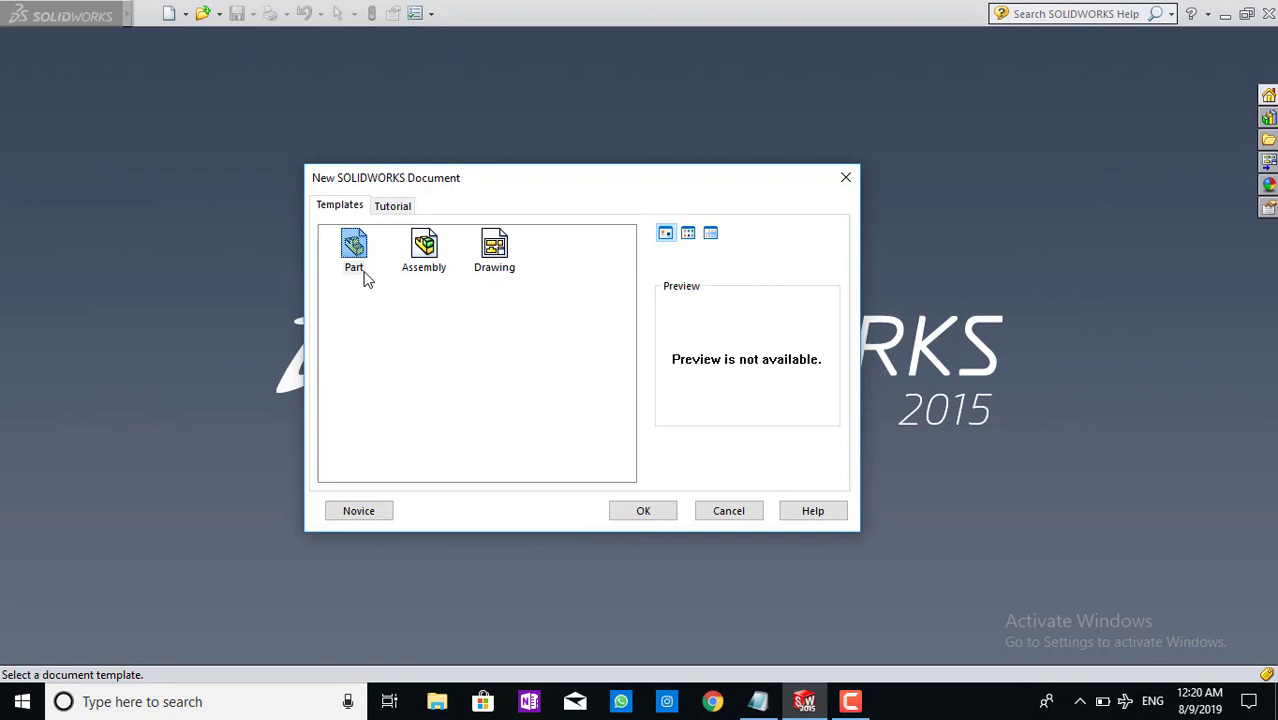
click(358, 511)
click(359, 328)
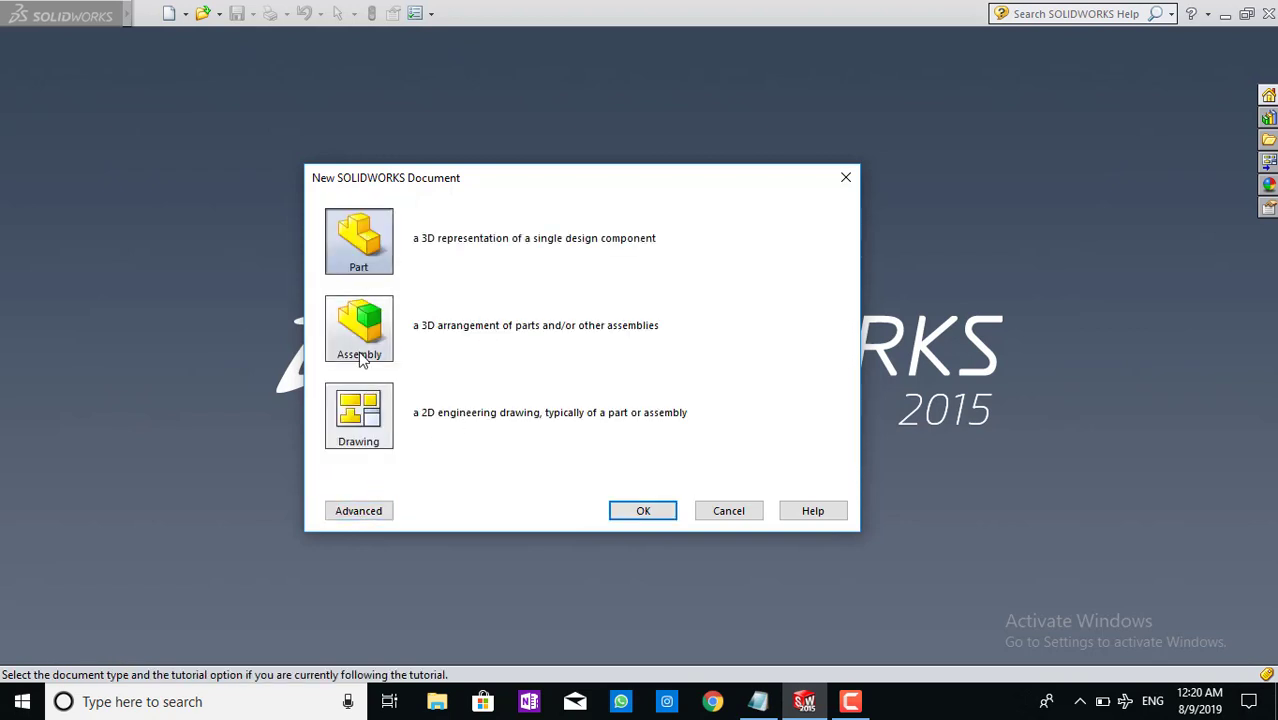
click(365, 272)
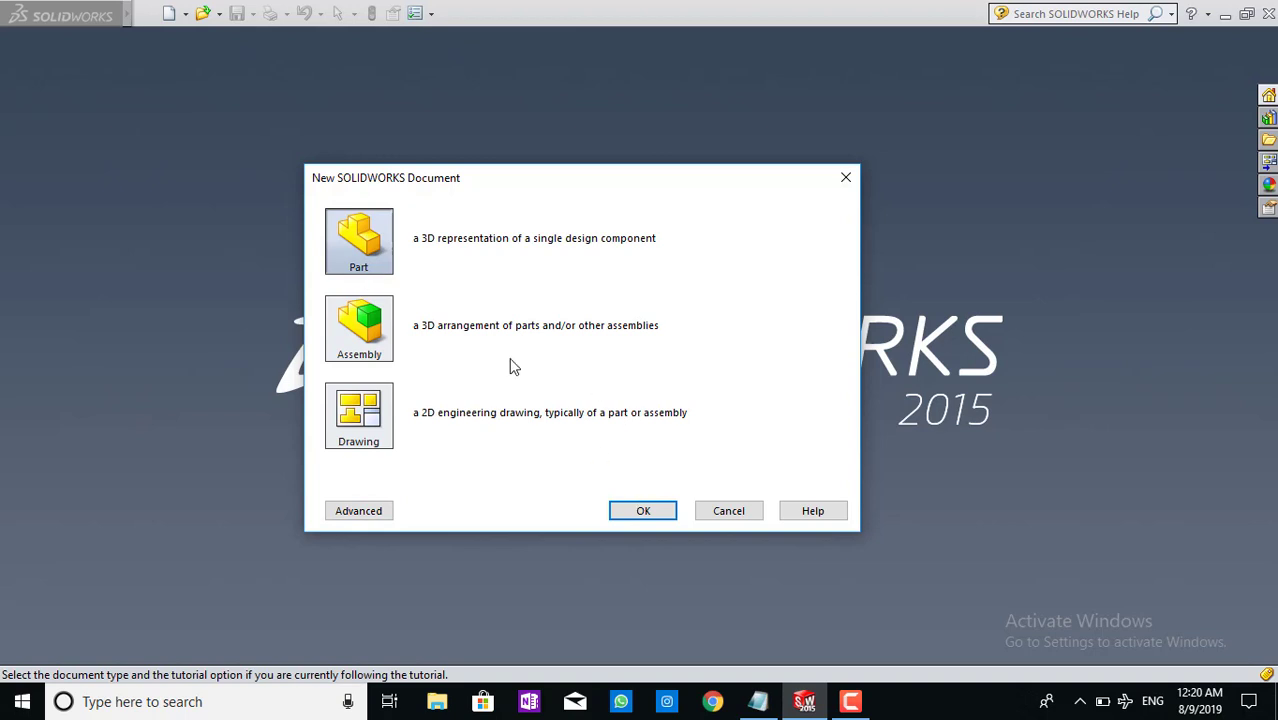
click(632, 518)
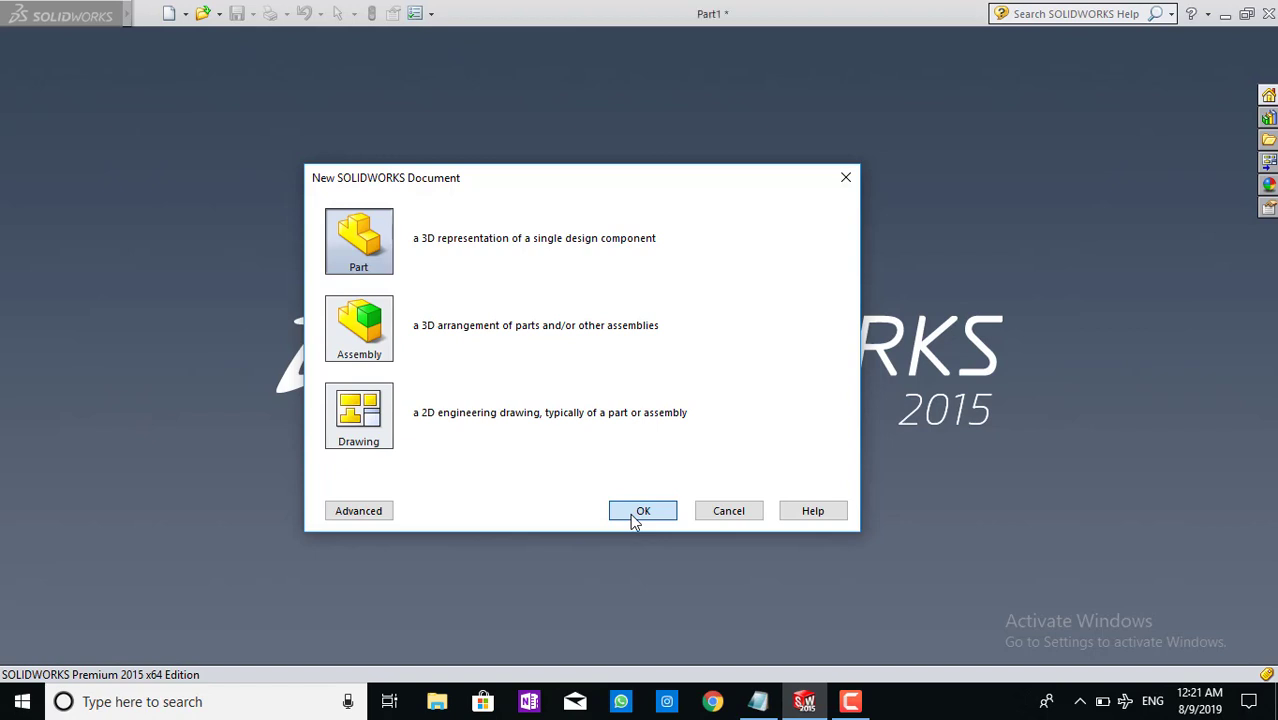
click(632, 520)
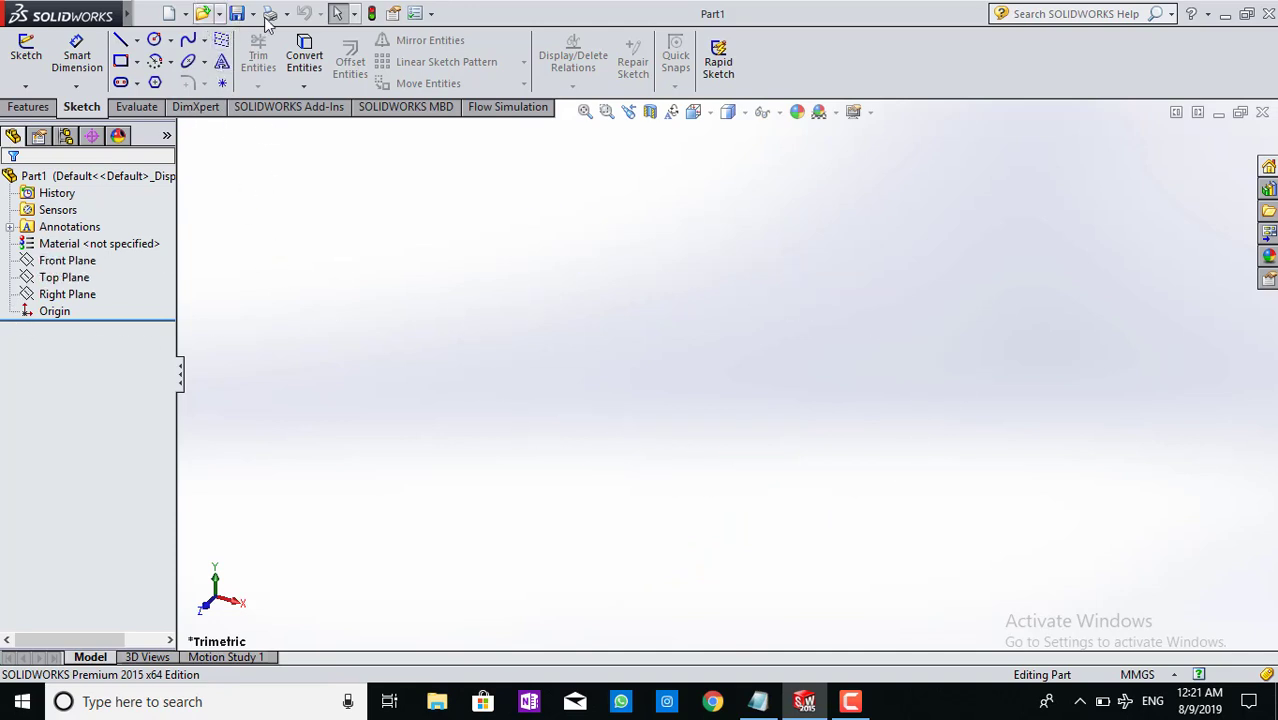
click(433, 14)
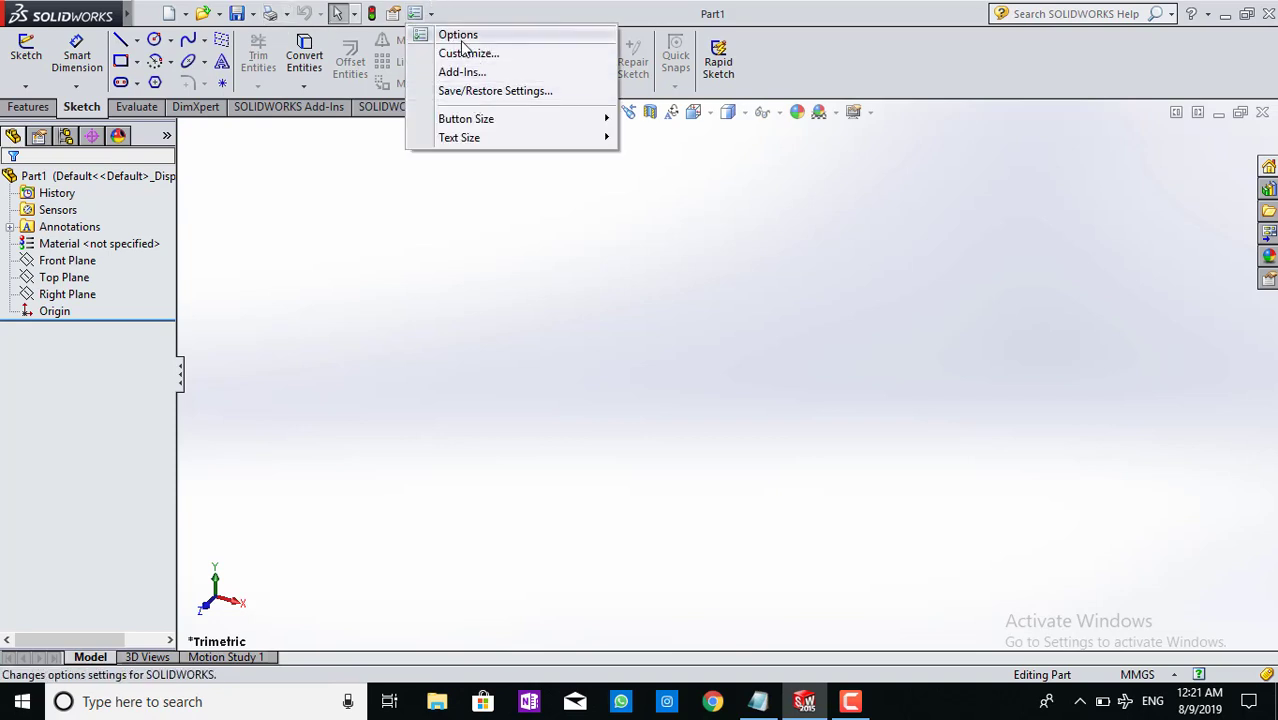
click(461, 40)
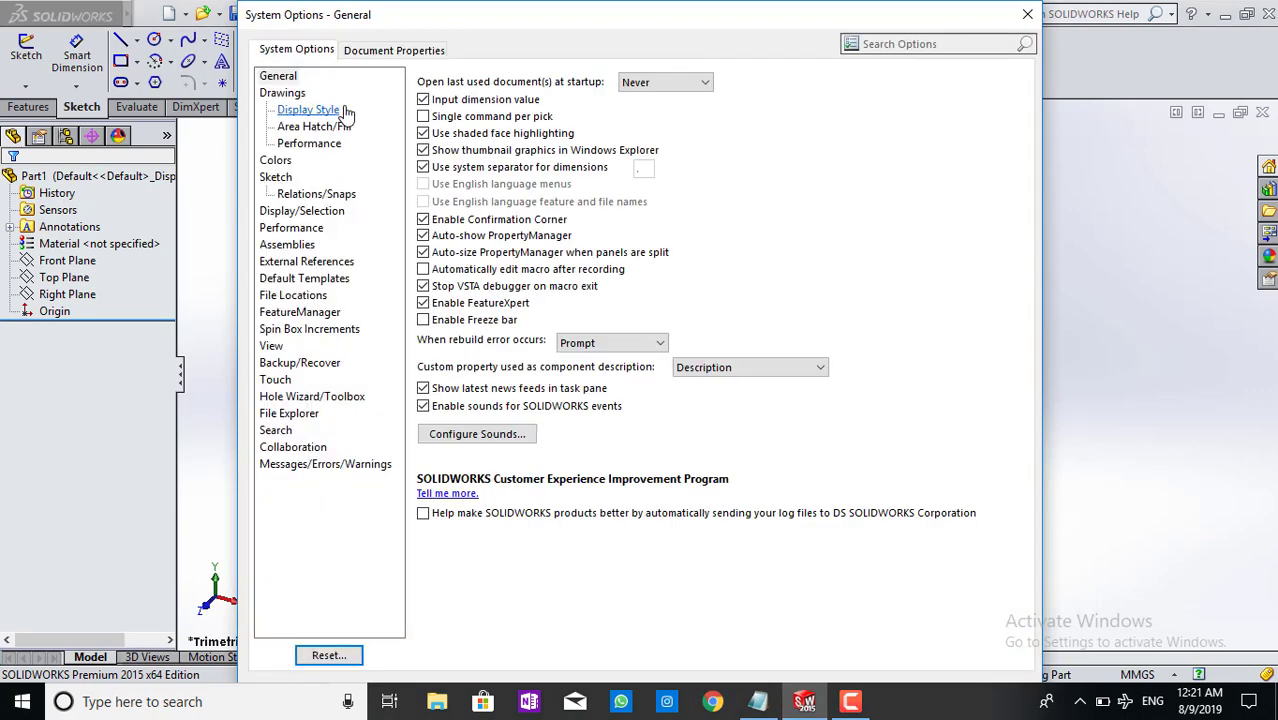
click(1027, 17)
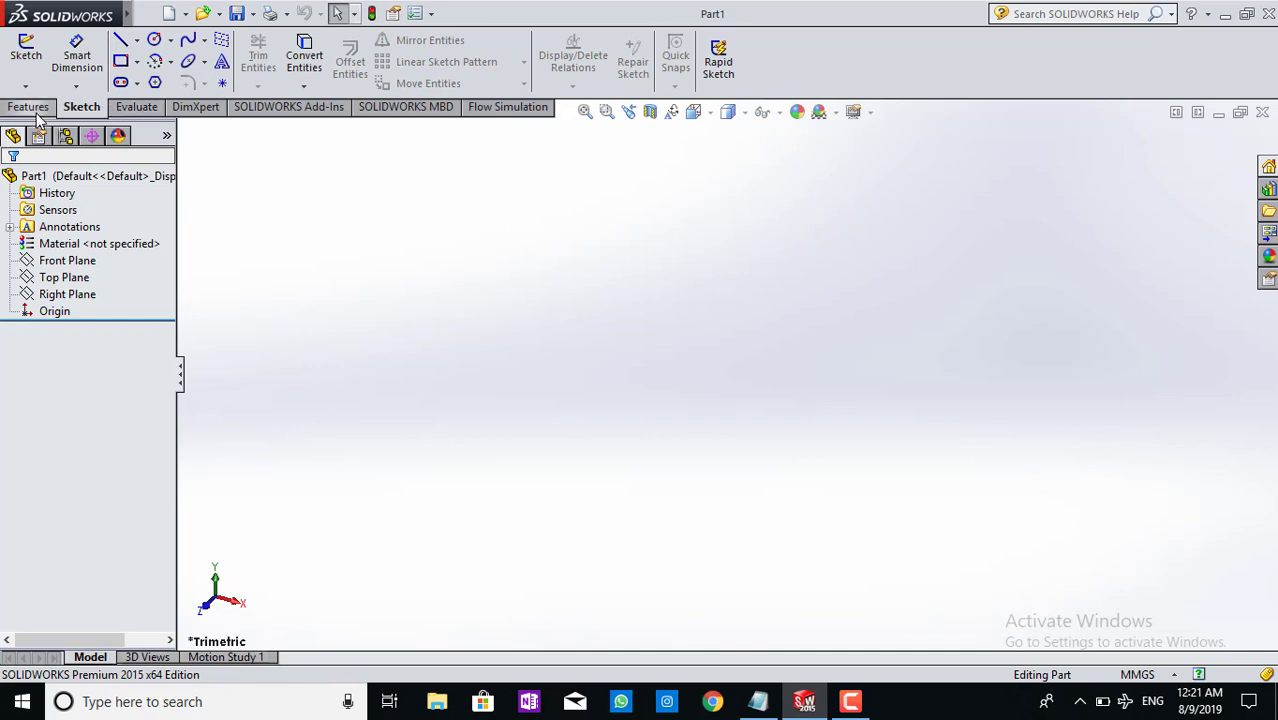
click(30, 107)
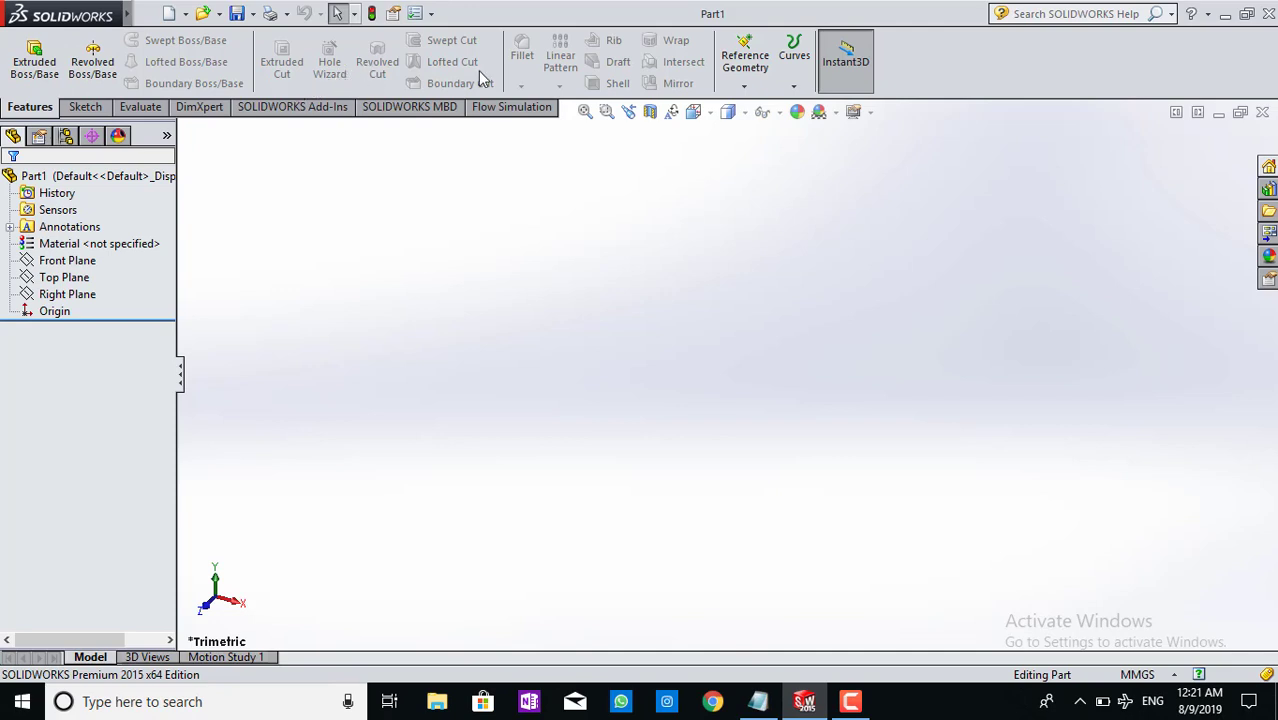
click(86, 106)
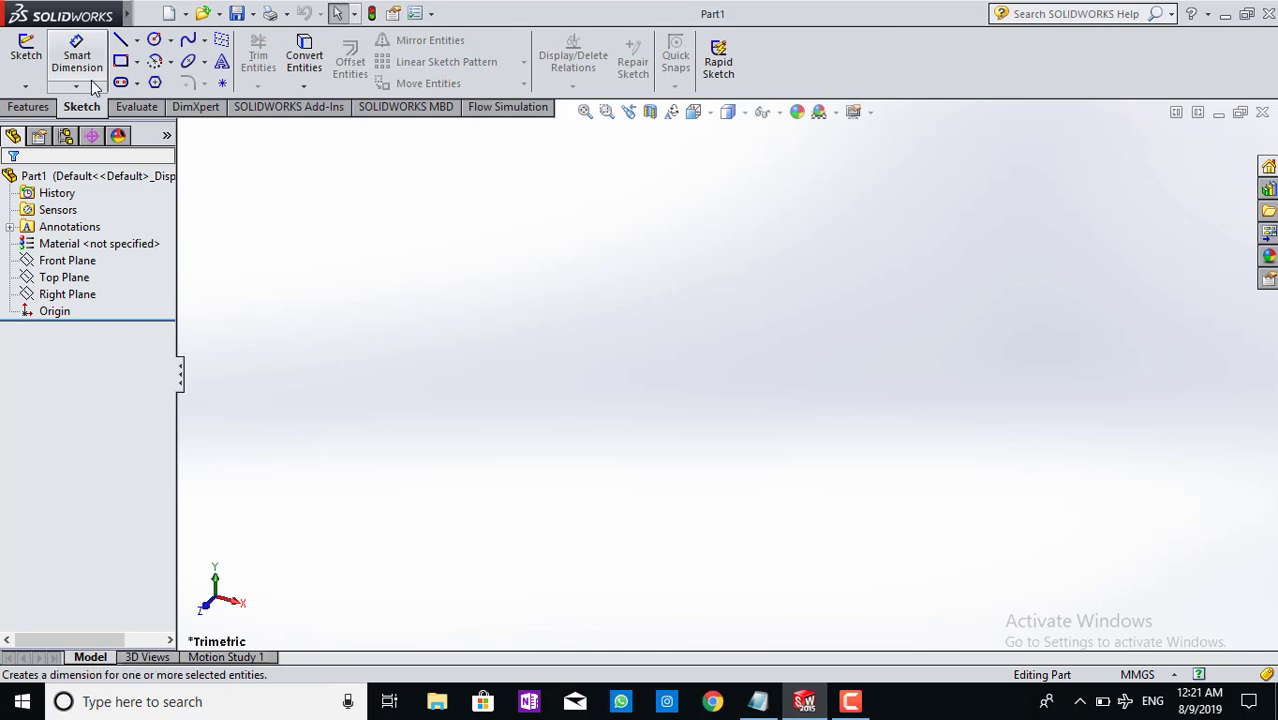
click(40, 110)
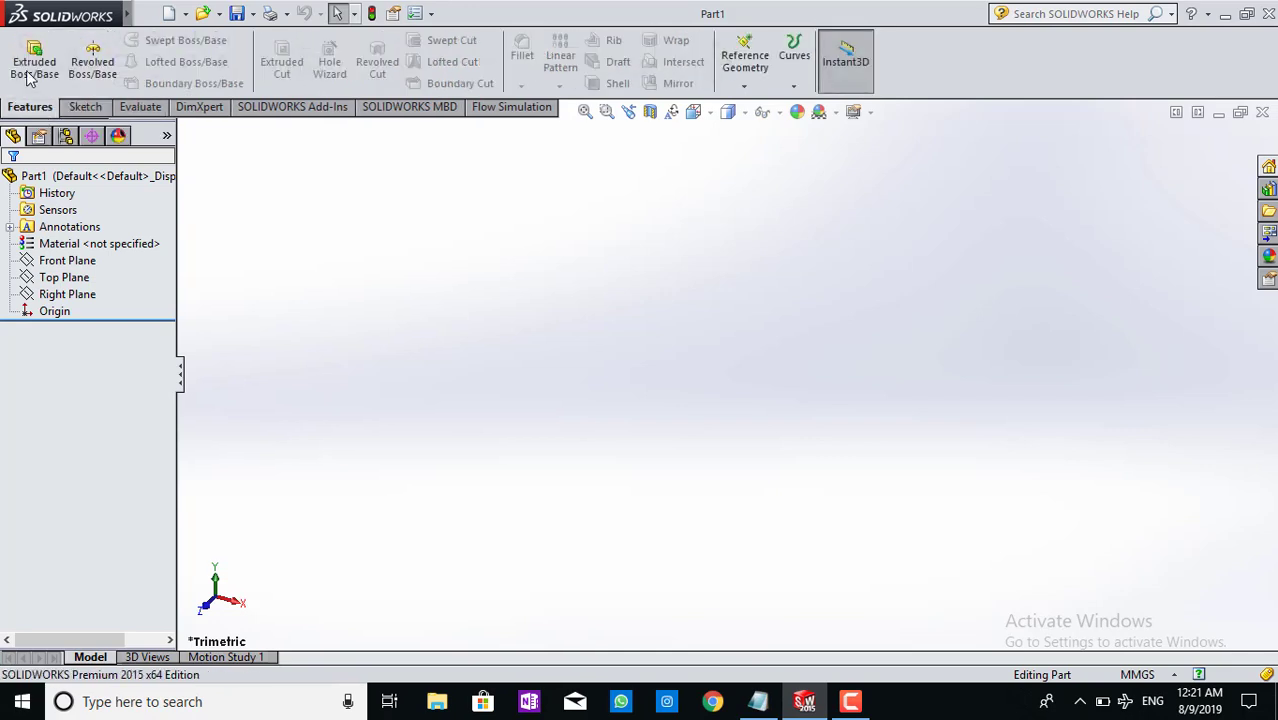
click(84, 107)
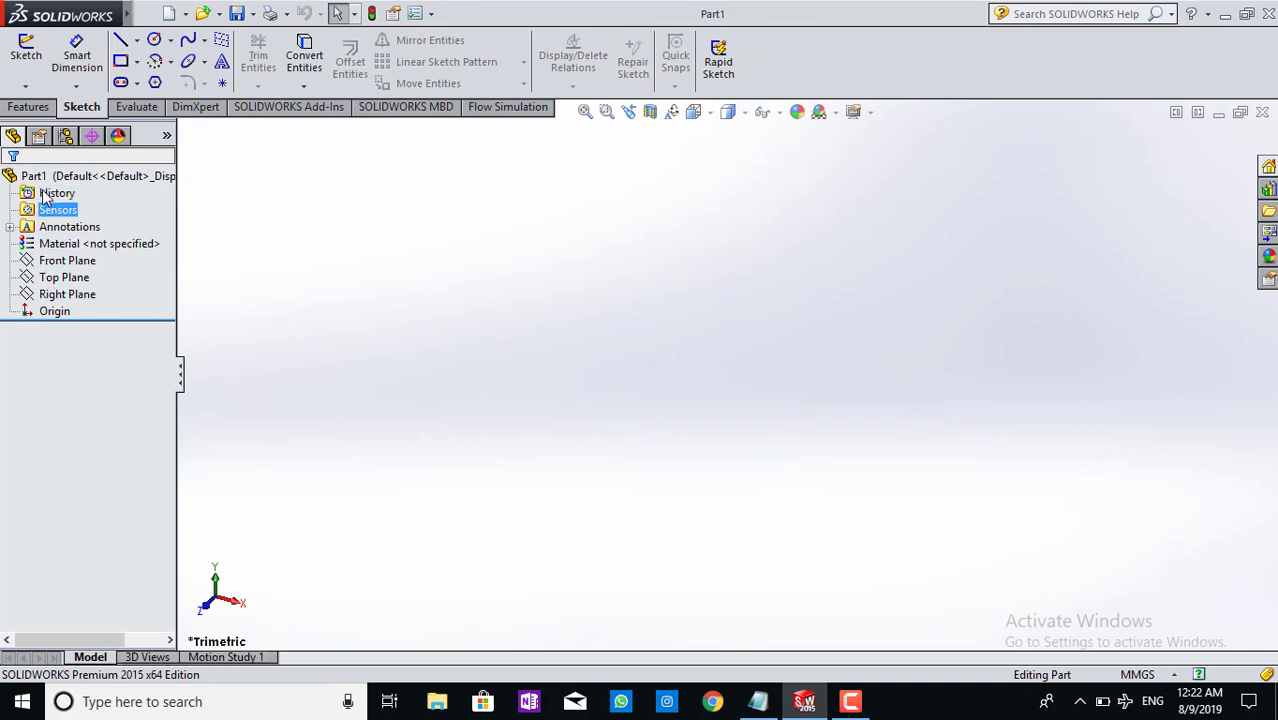
click(36, 330)
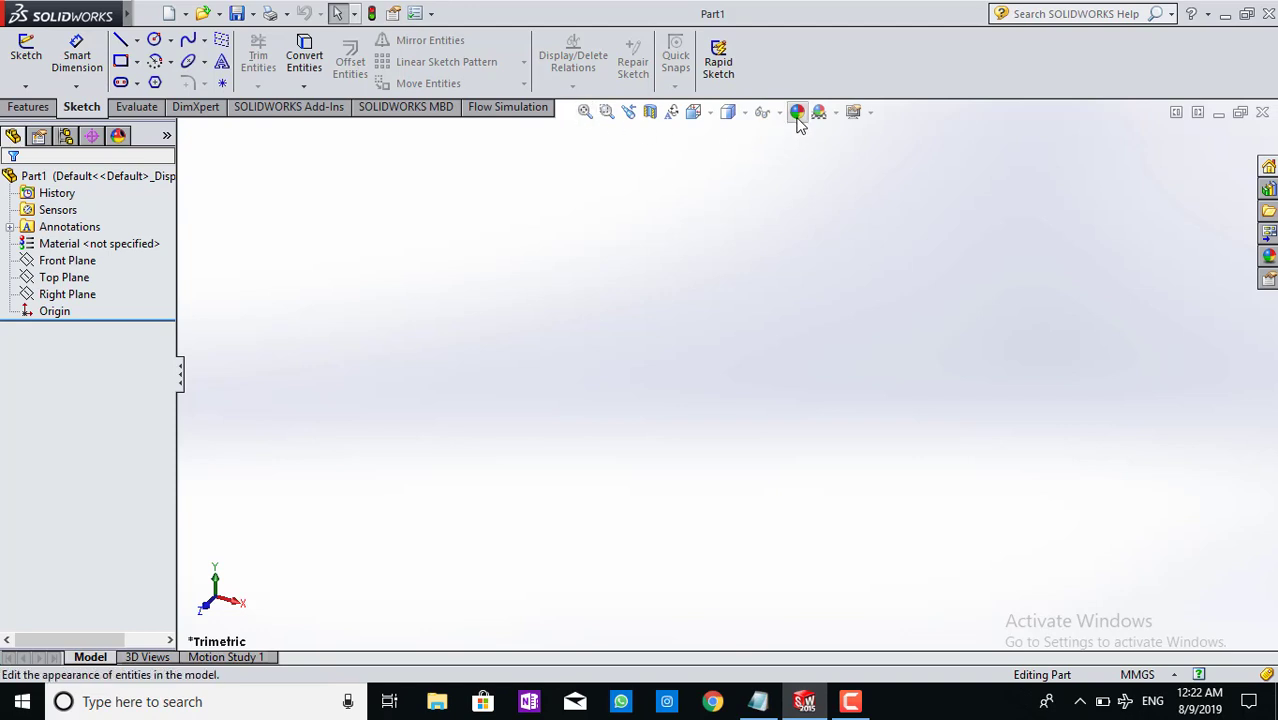
click(748, 115)
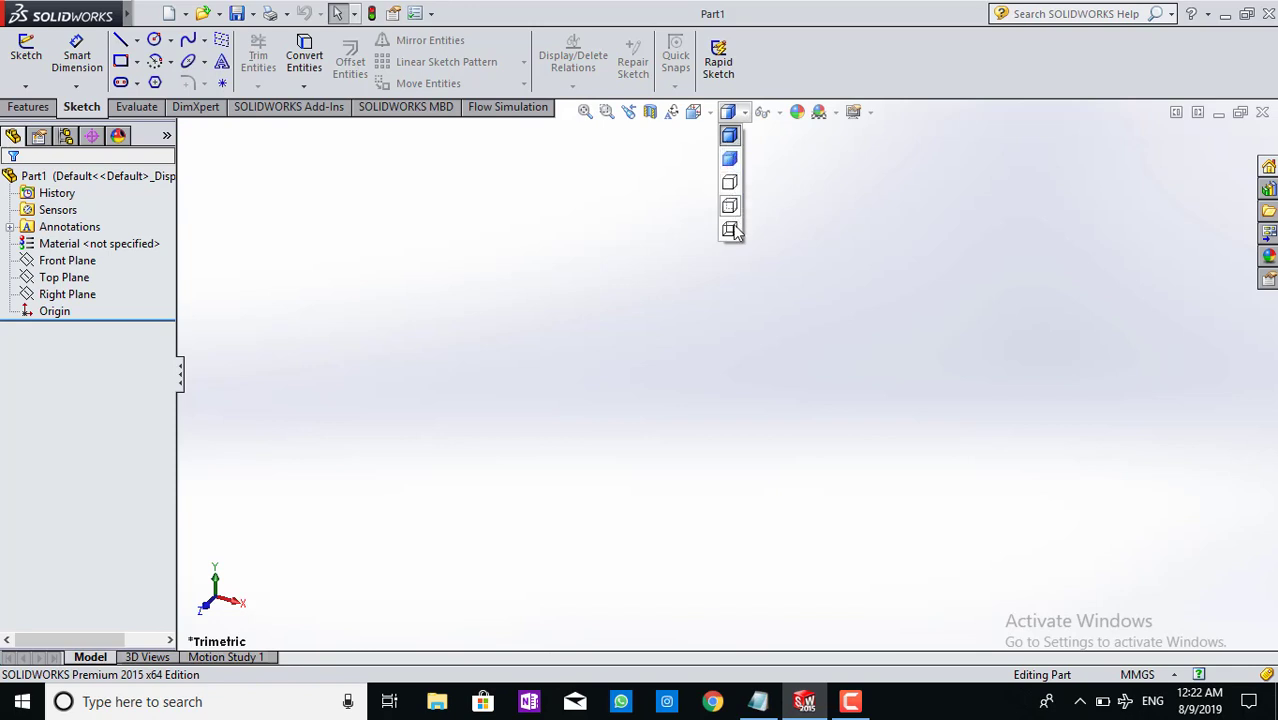
click(699, 113)
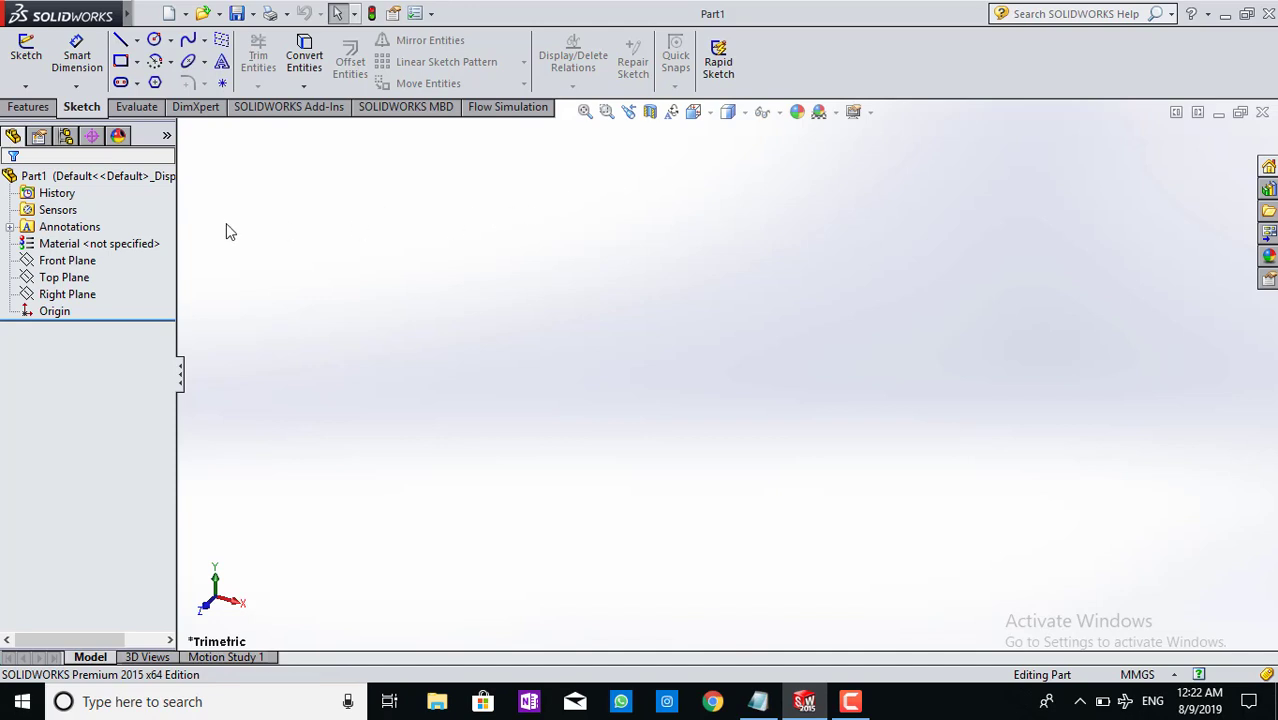
Preview the Front, Top and Right planes and the Origin, then right-click the Top Plane.
click(70, 261)
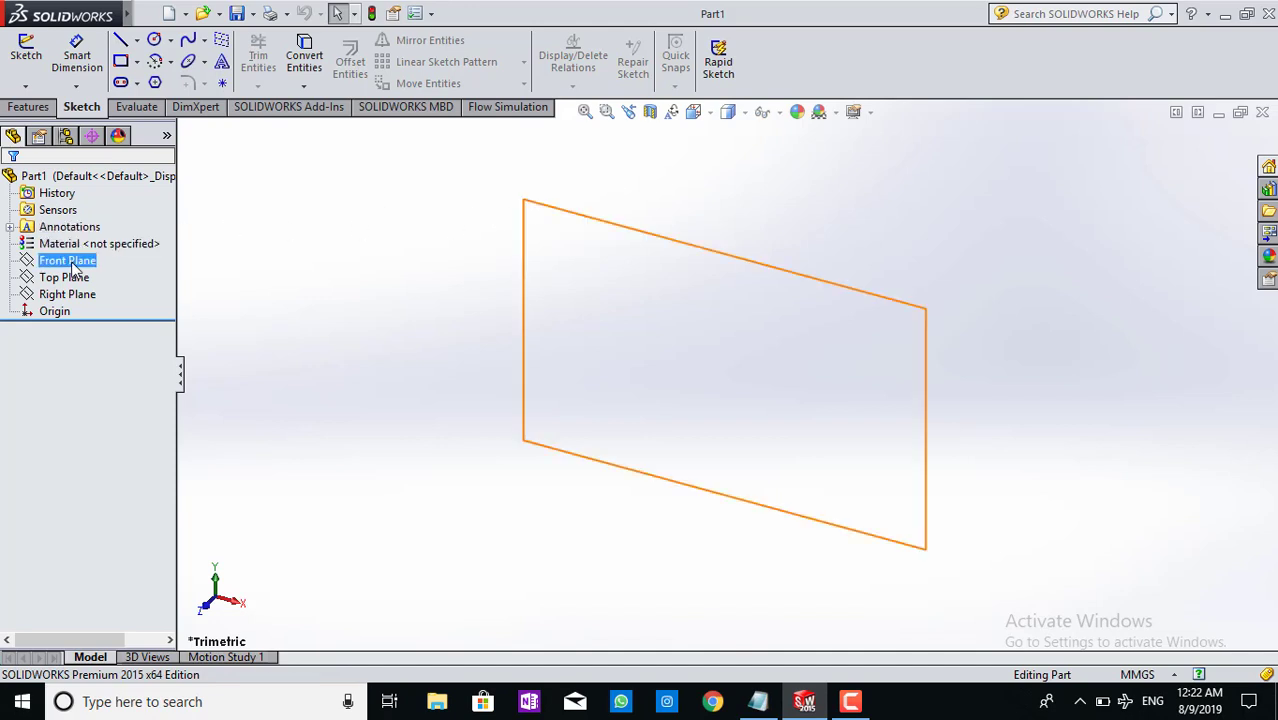
click(72, 278)
click(68, 294)
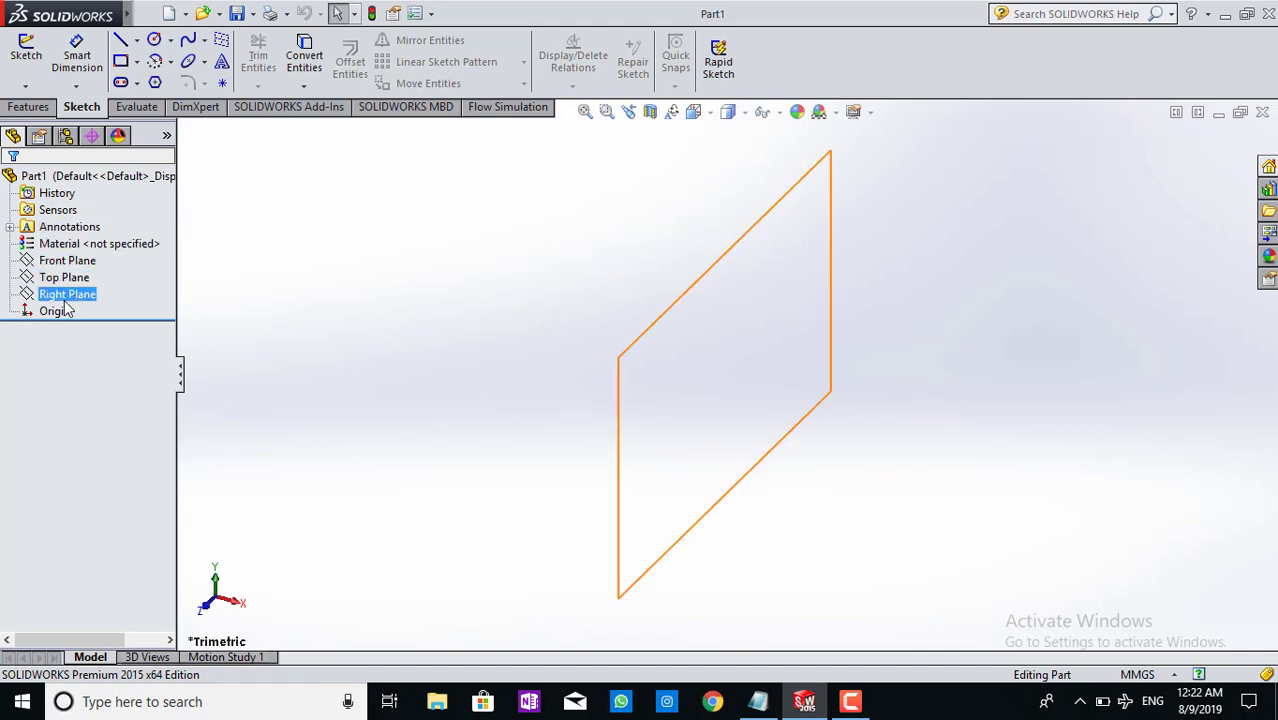
click(54, 311)
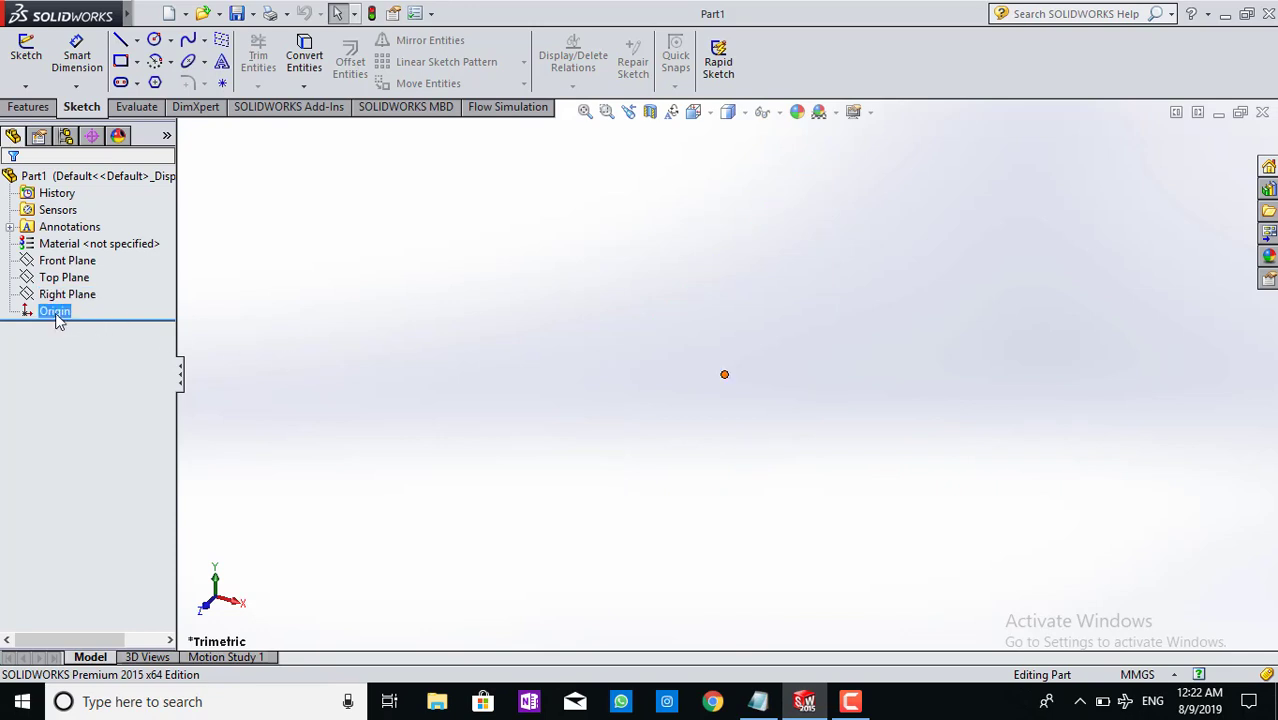
click(84, 376)
click(73, 280)
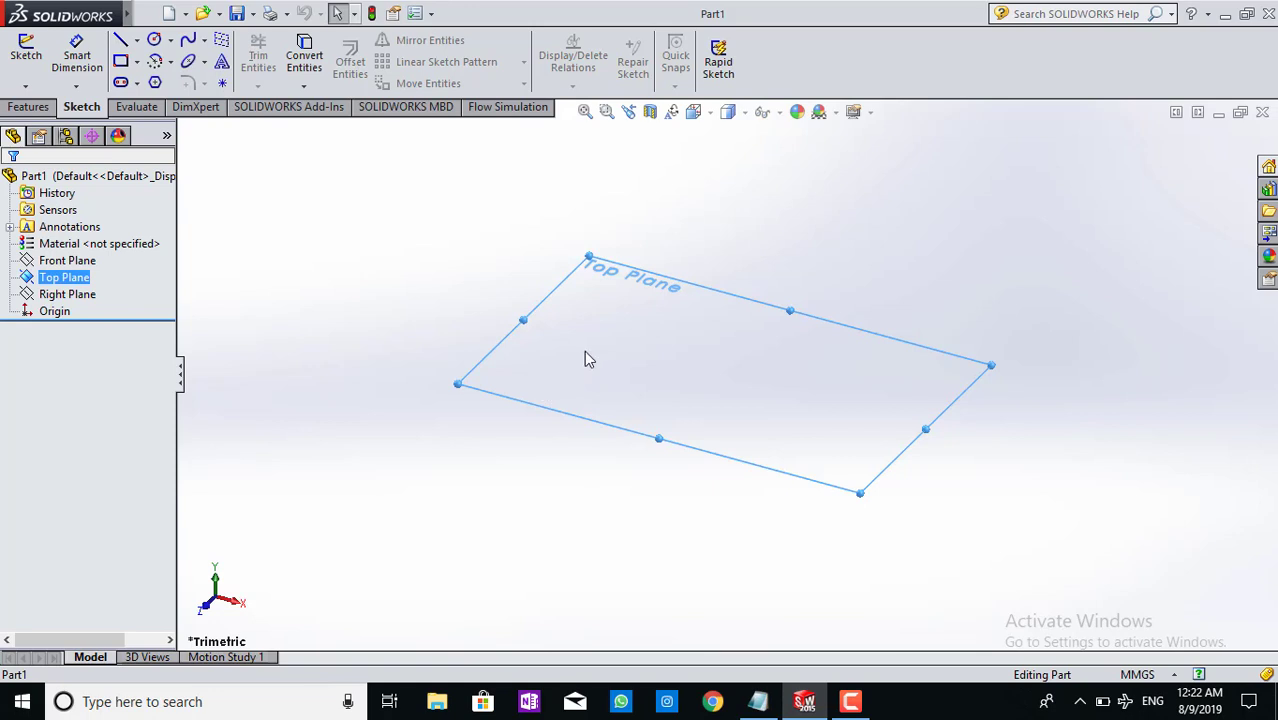
right_click(73, 287)
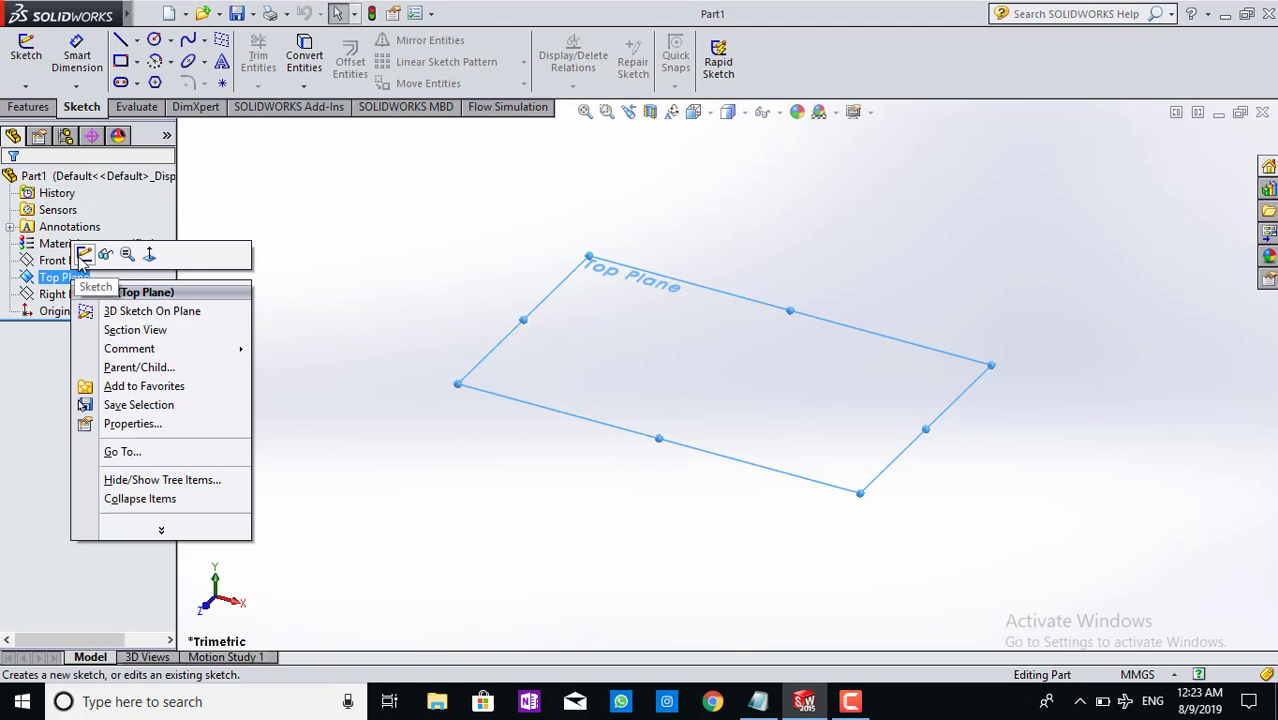
Start a new sketch, Sketch1, on the selected Top Plane.
key(Escape)
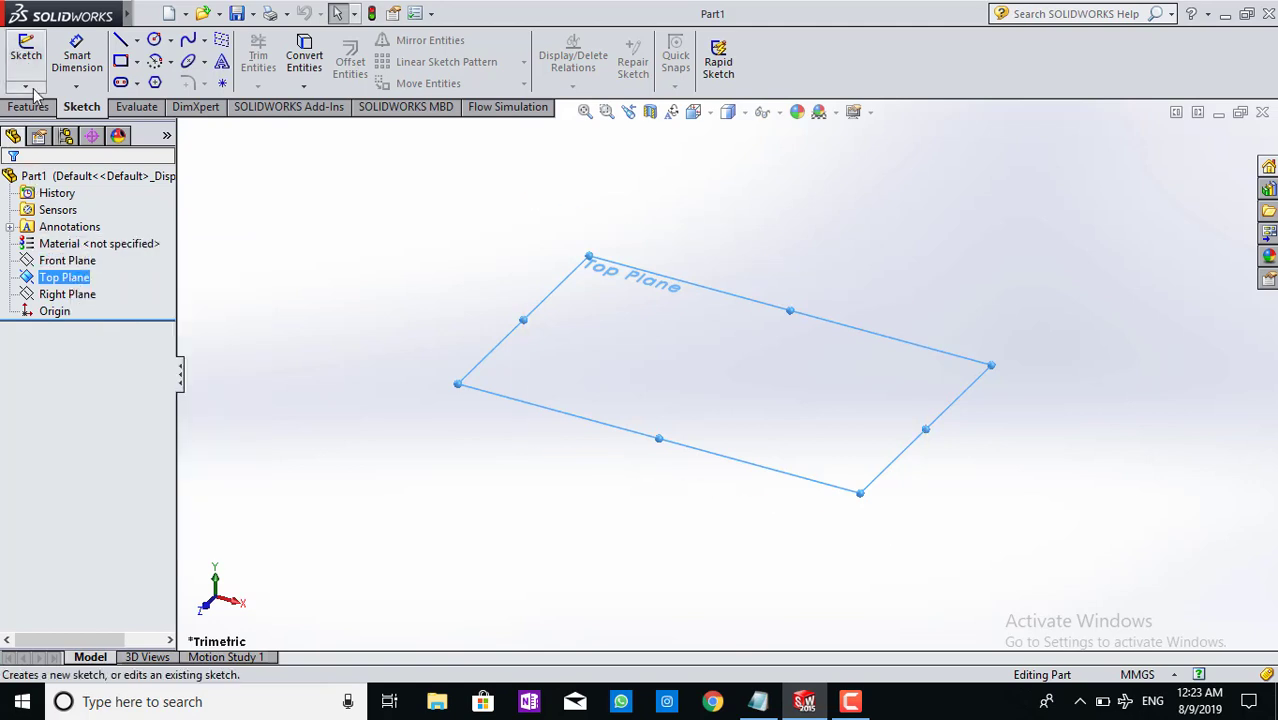
click(40, 80)
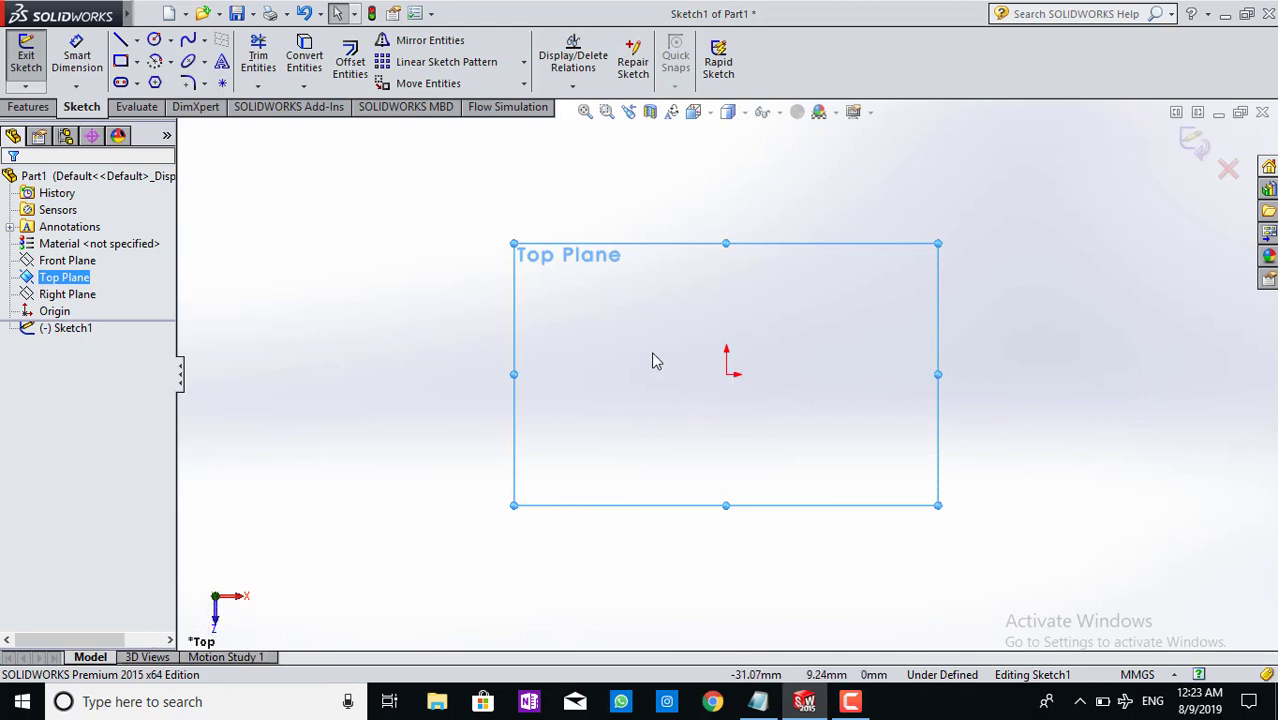
click(136, 42)
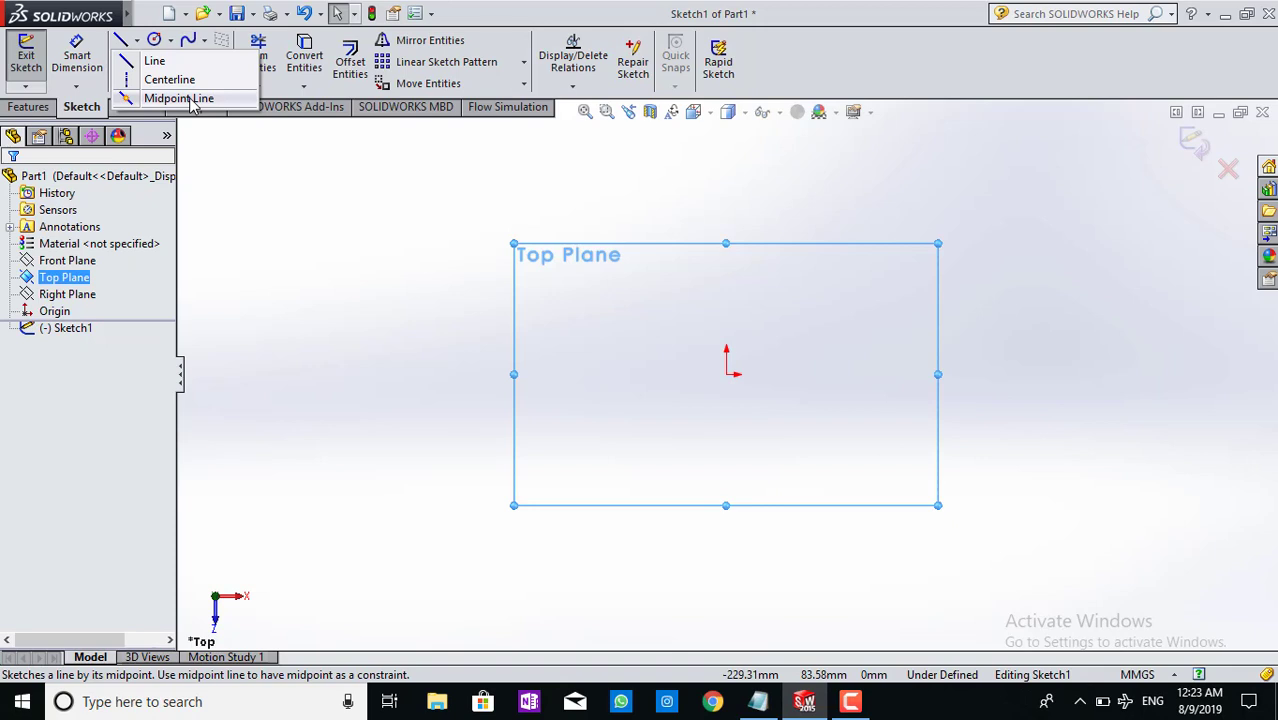
Draw the profile's top horizontal line and right vertical line.
click(191, 100)
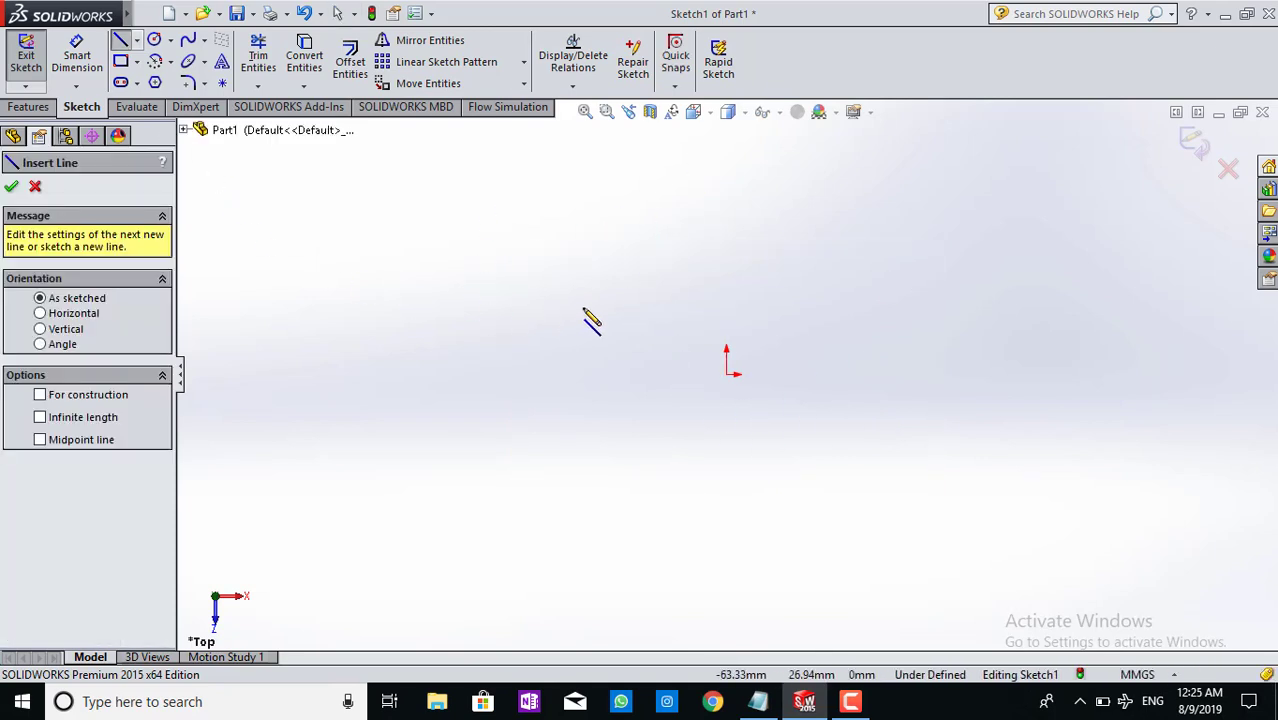
key(Escape)
click(555, 253)
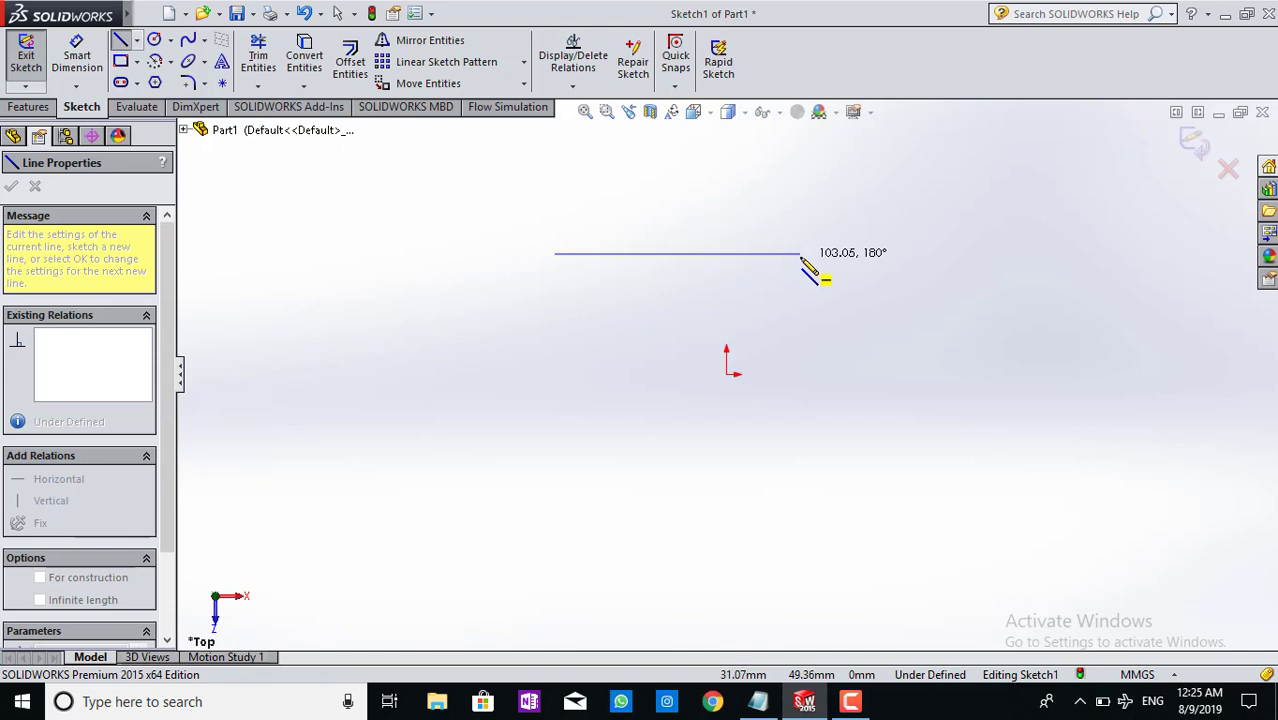
click(800, 254)
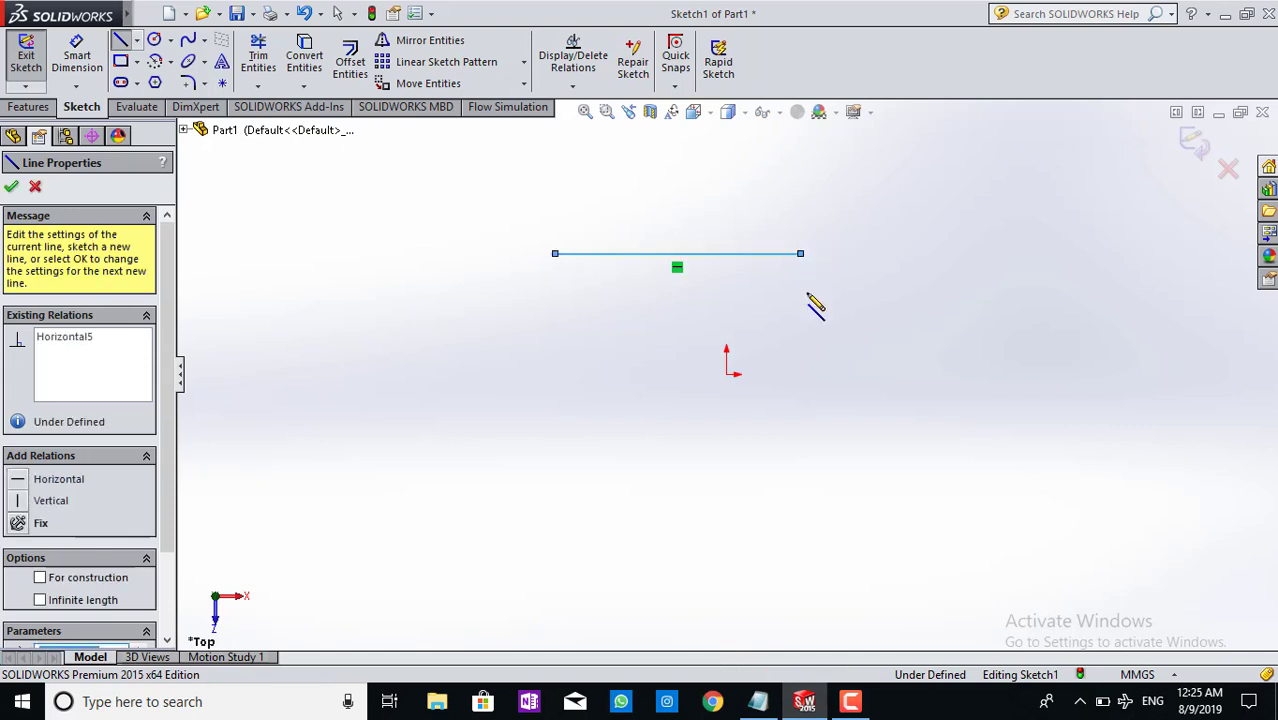
click(850, 701)
click(850, 701)
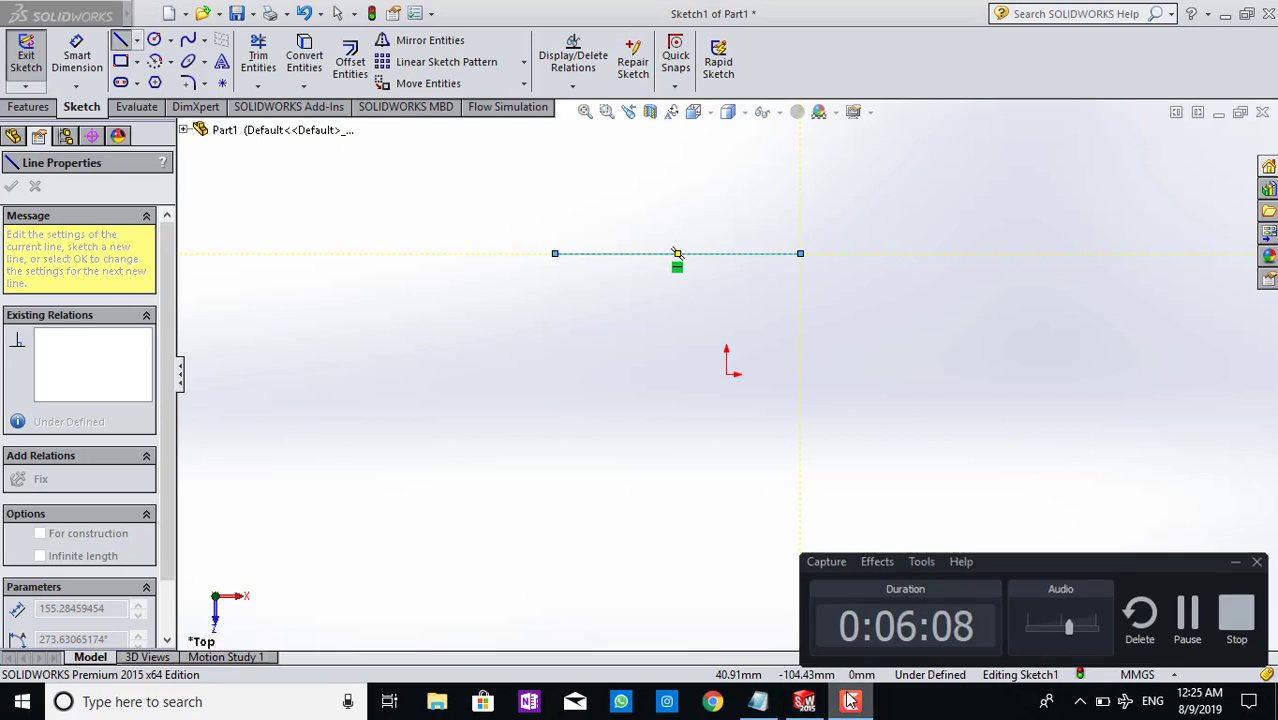
click(800, 254)
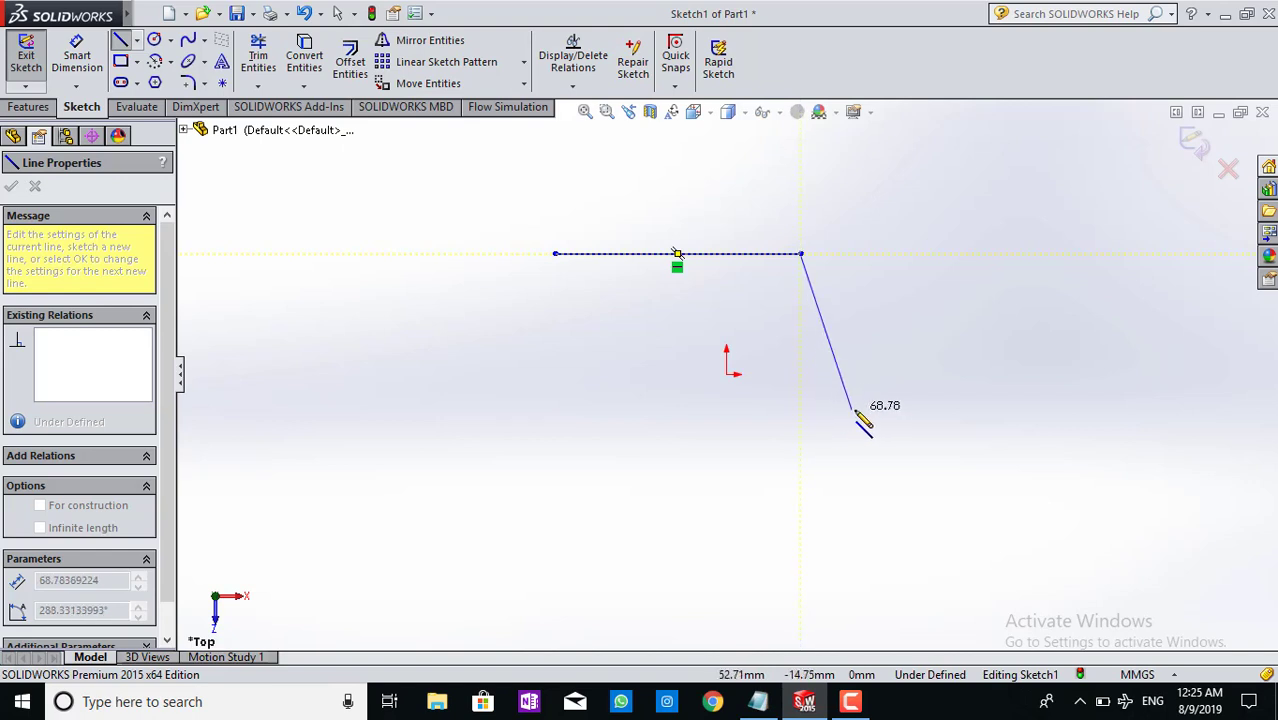
click(803, 432)
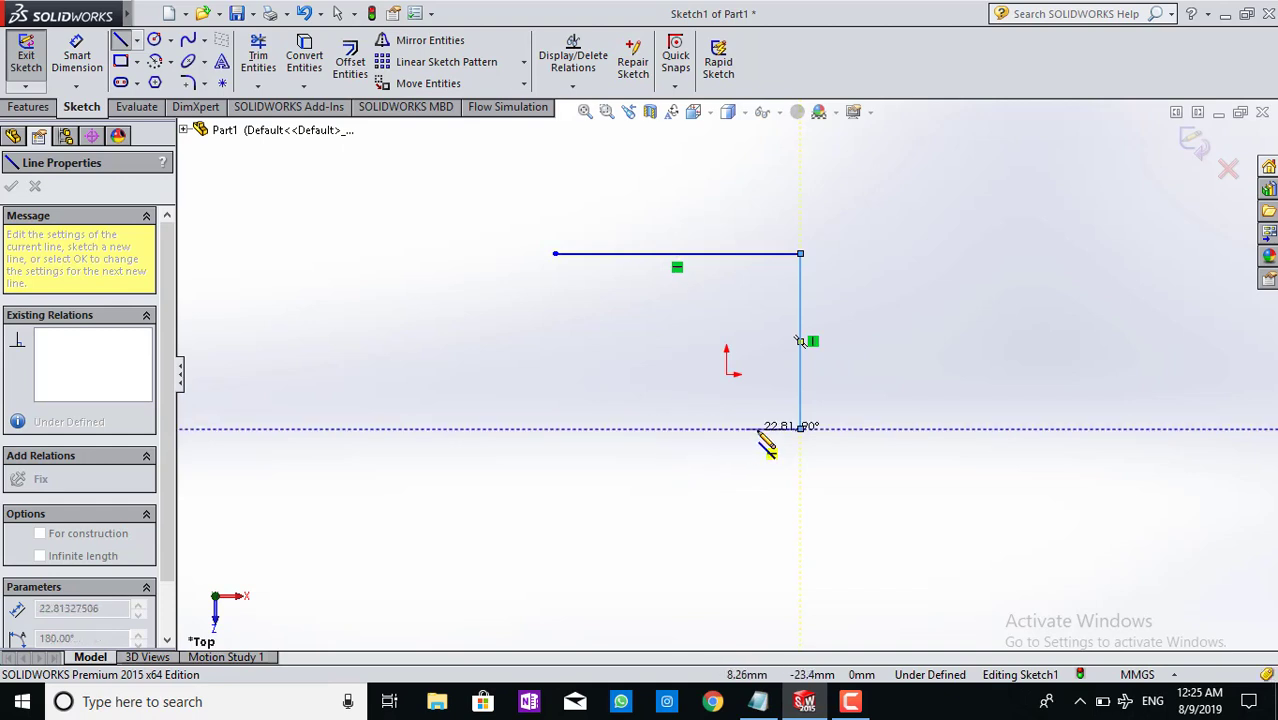
click(800, 430)
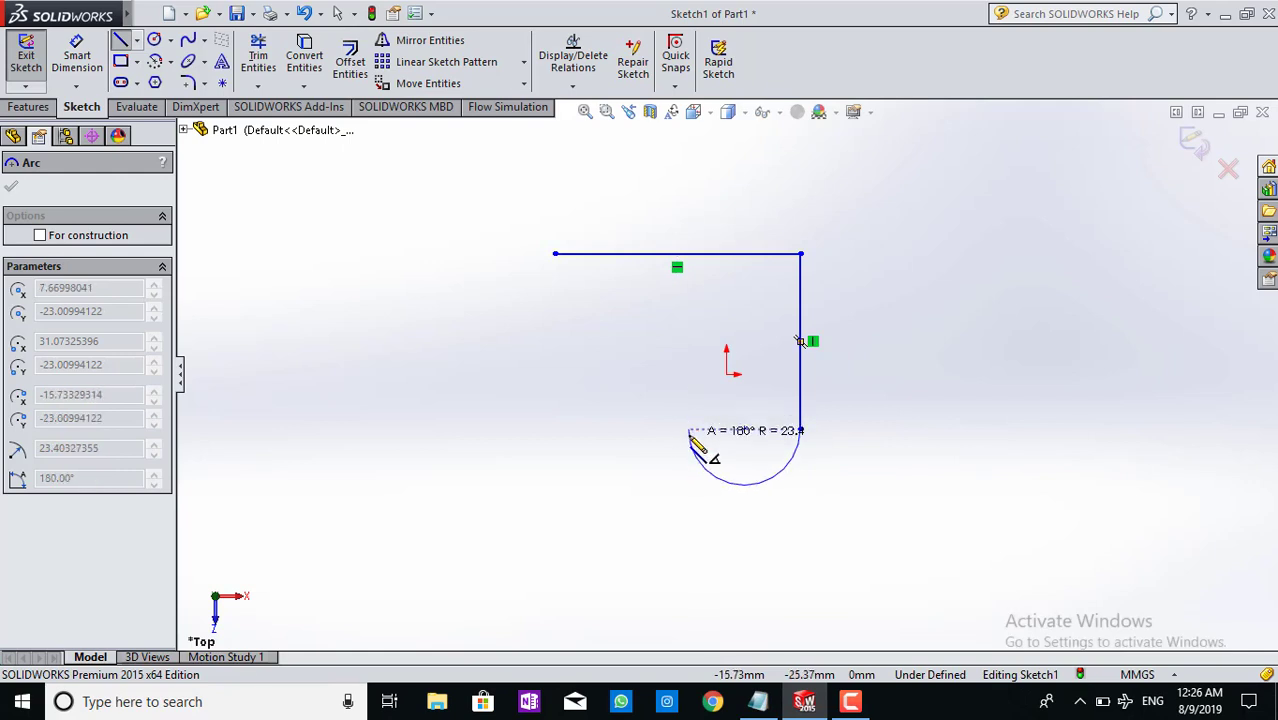
Close the profile with a small half-round arc, a short bottom line and a large arc.
click(689, 431)
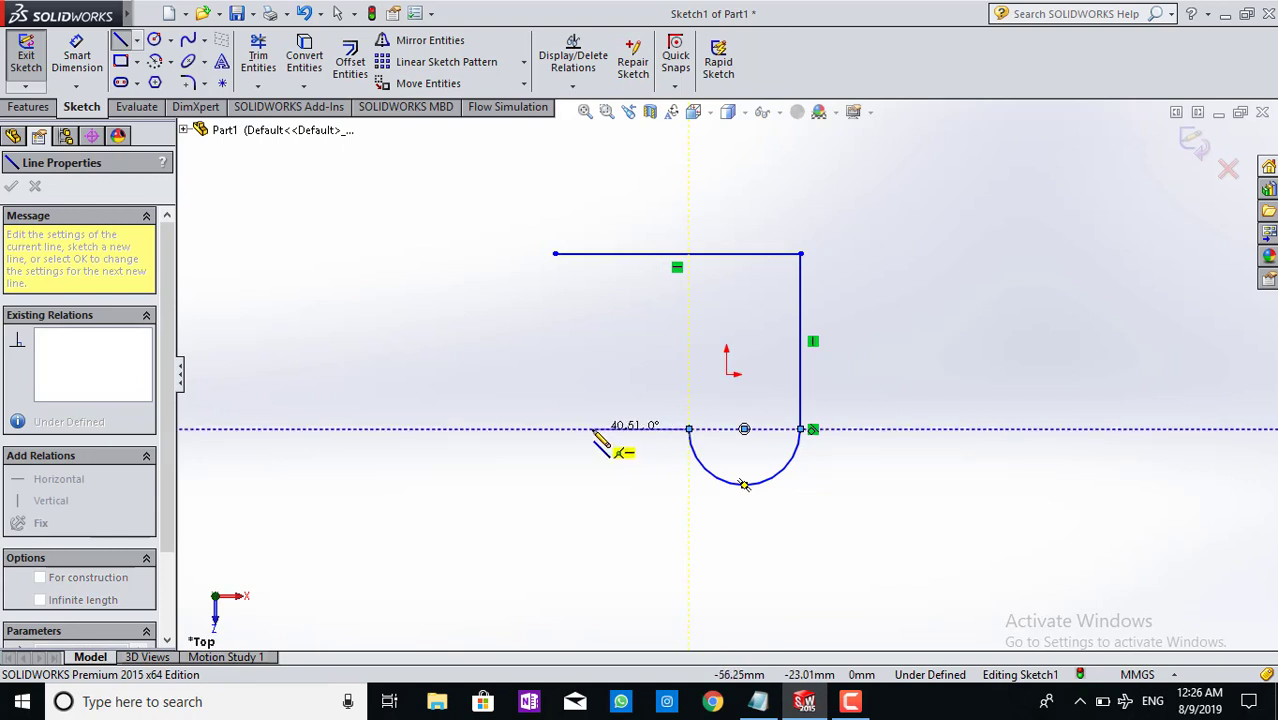
click(593, 429)
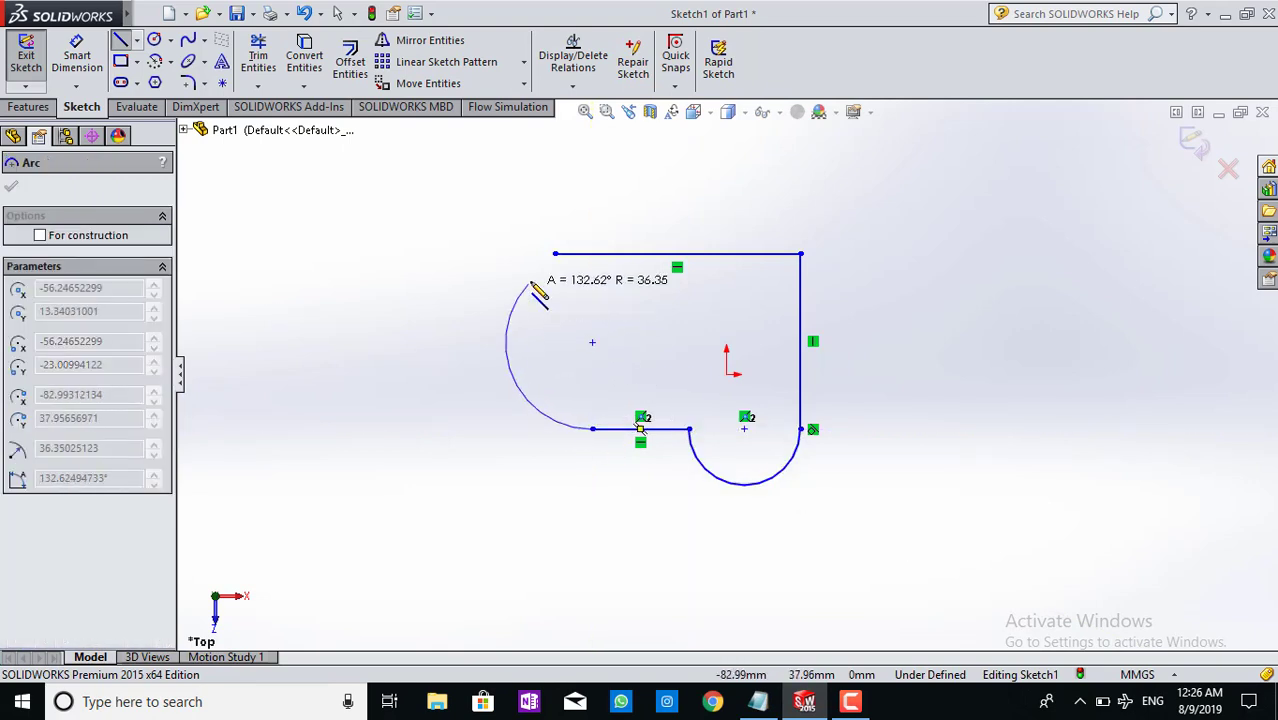
click(555, 255)
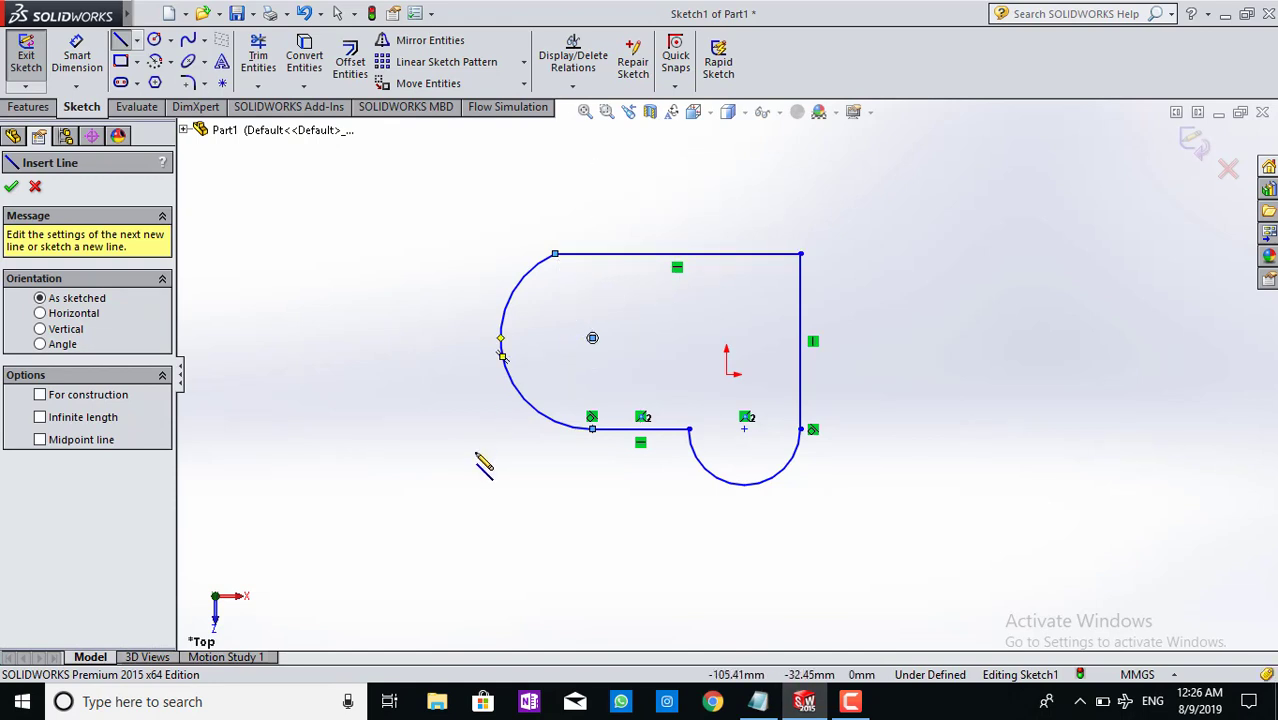
key(Escape)
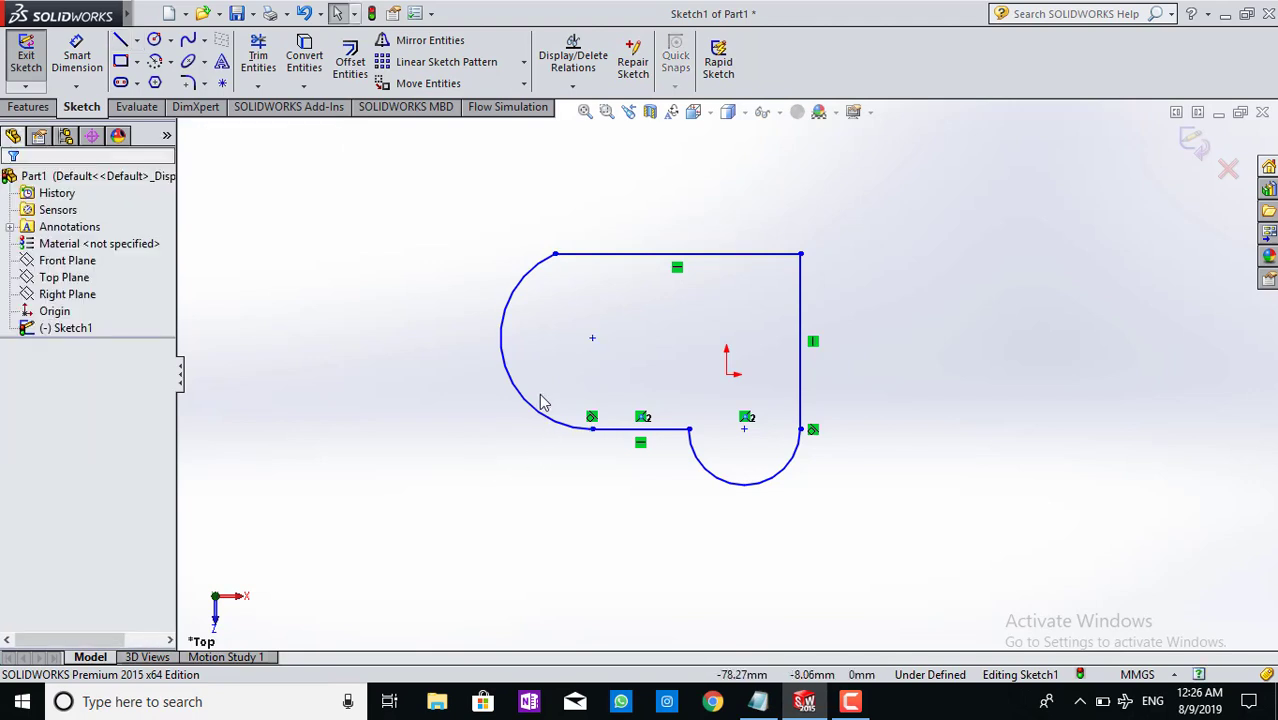
Draw vertical, diagonal and horizontal centerlines inside the profile, then return to Select.
click(121, 42)
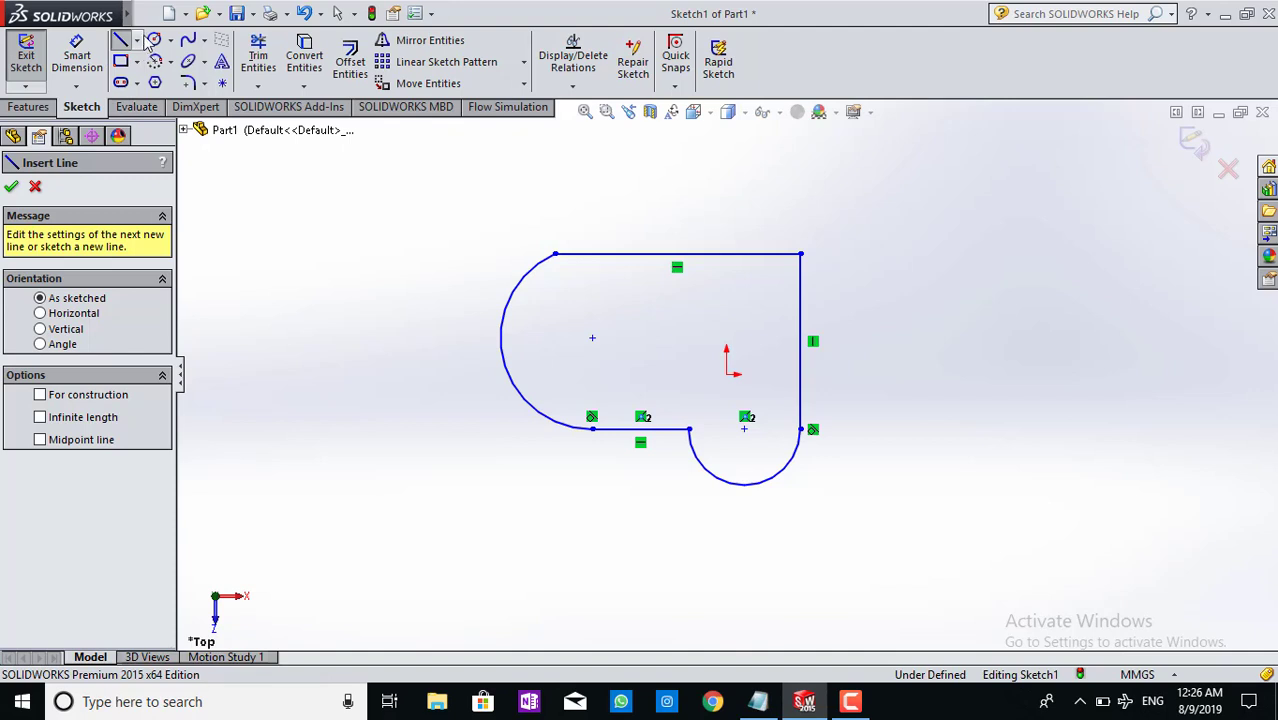
click(137, 40)
click(147, 80)
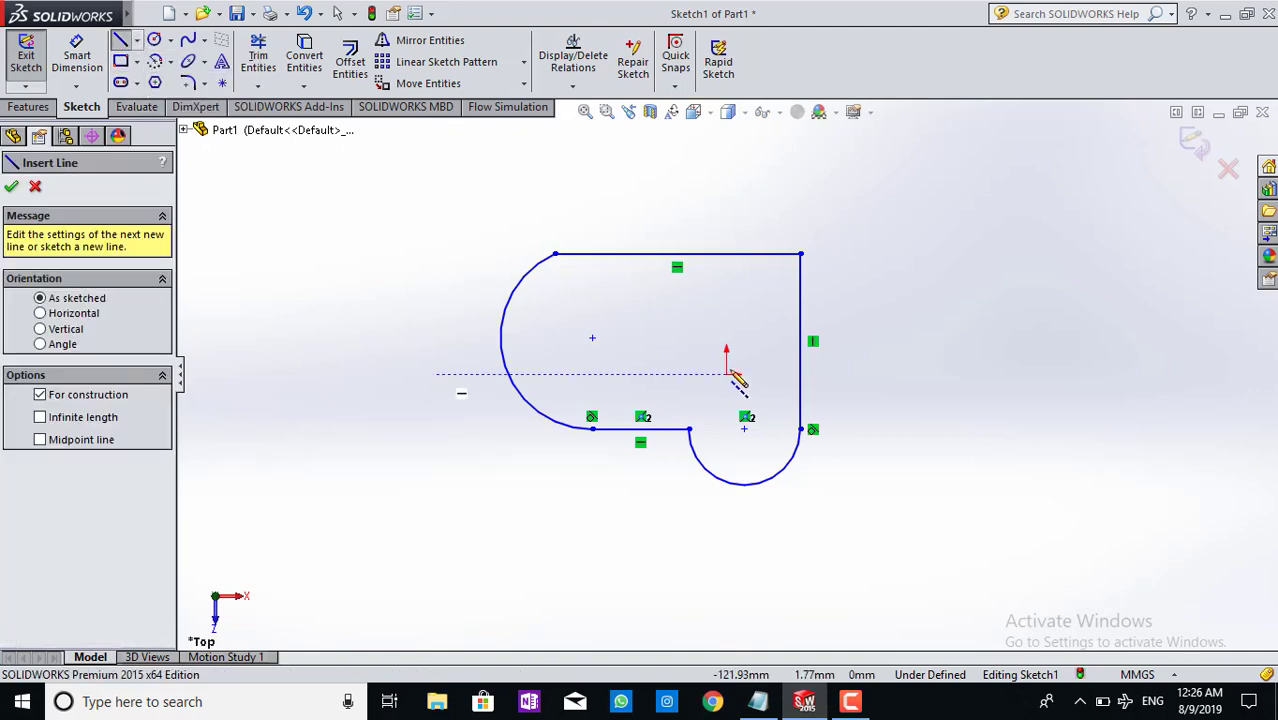
click(688, 430)
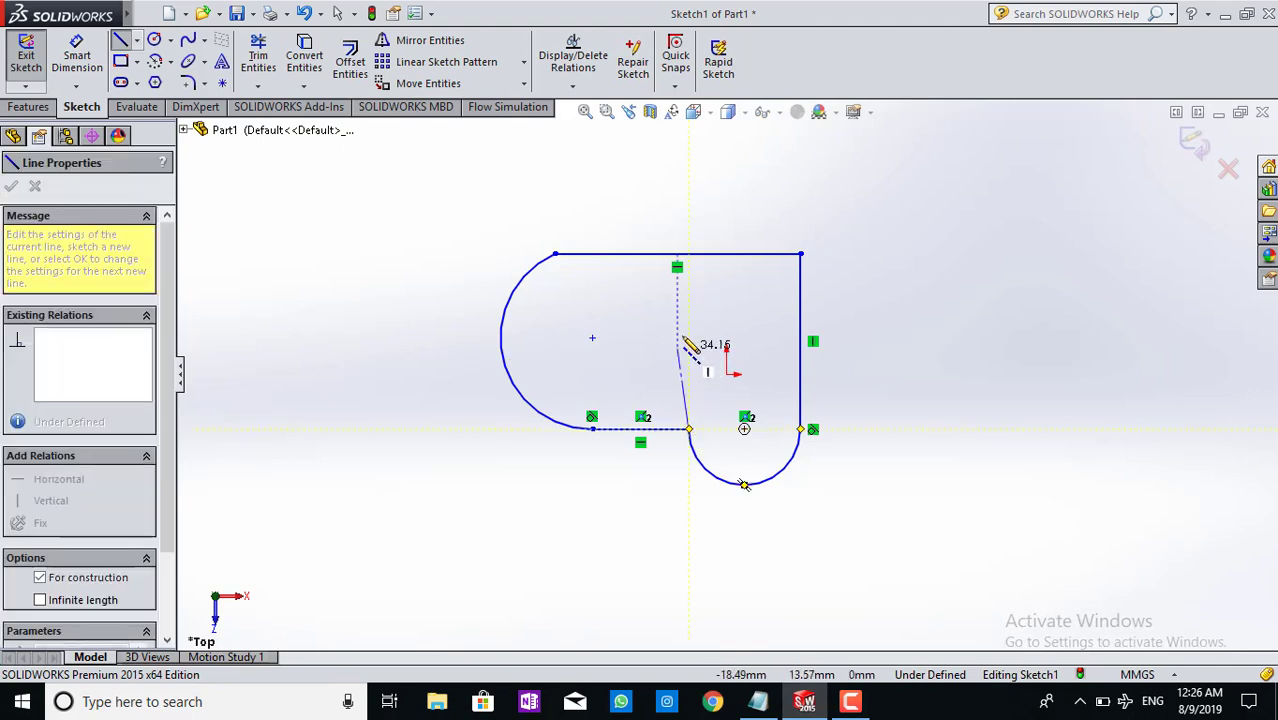
click(688, 255)
click(687, 255)
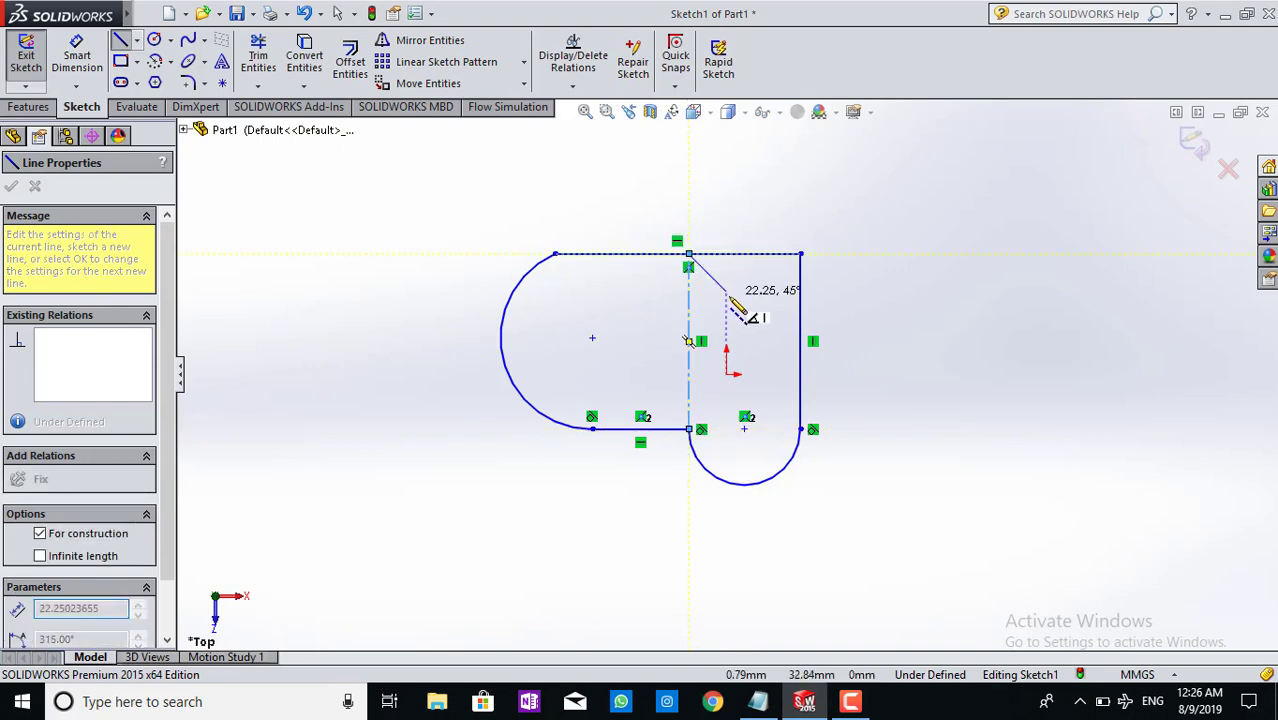
double_click(806, 429)
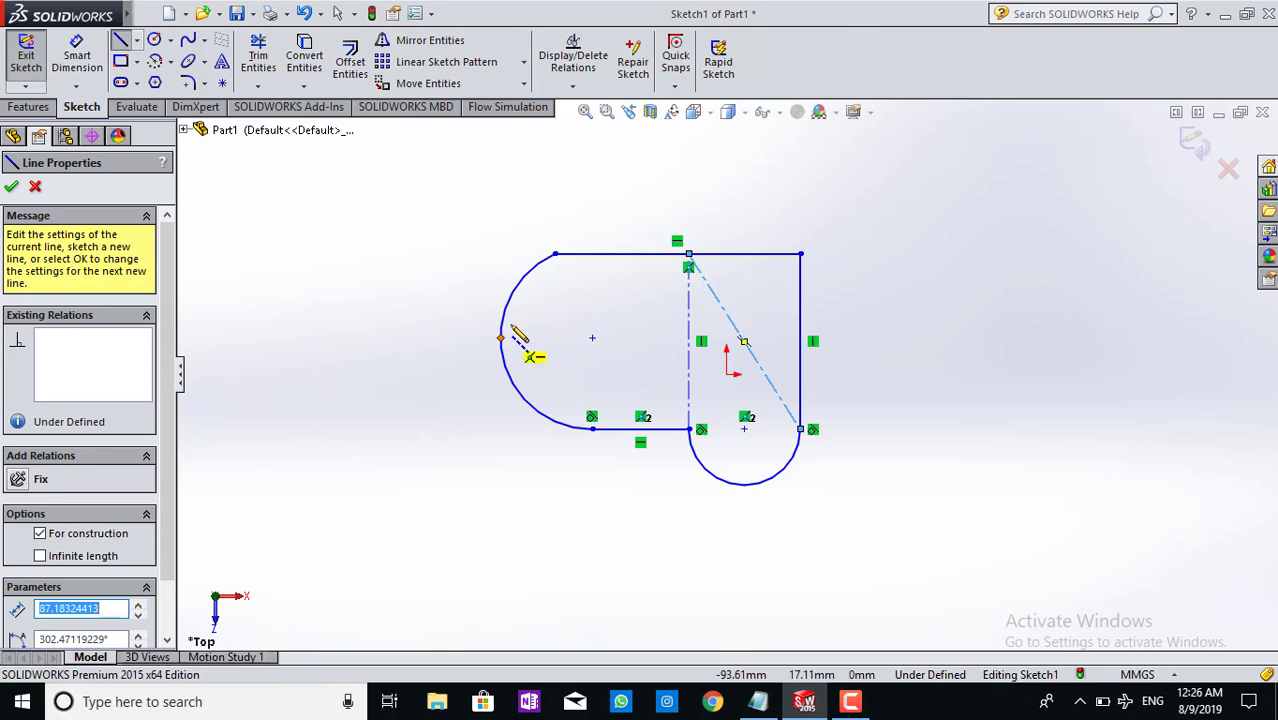
click(690, 430)
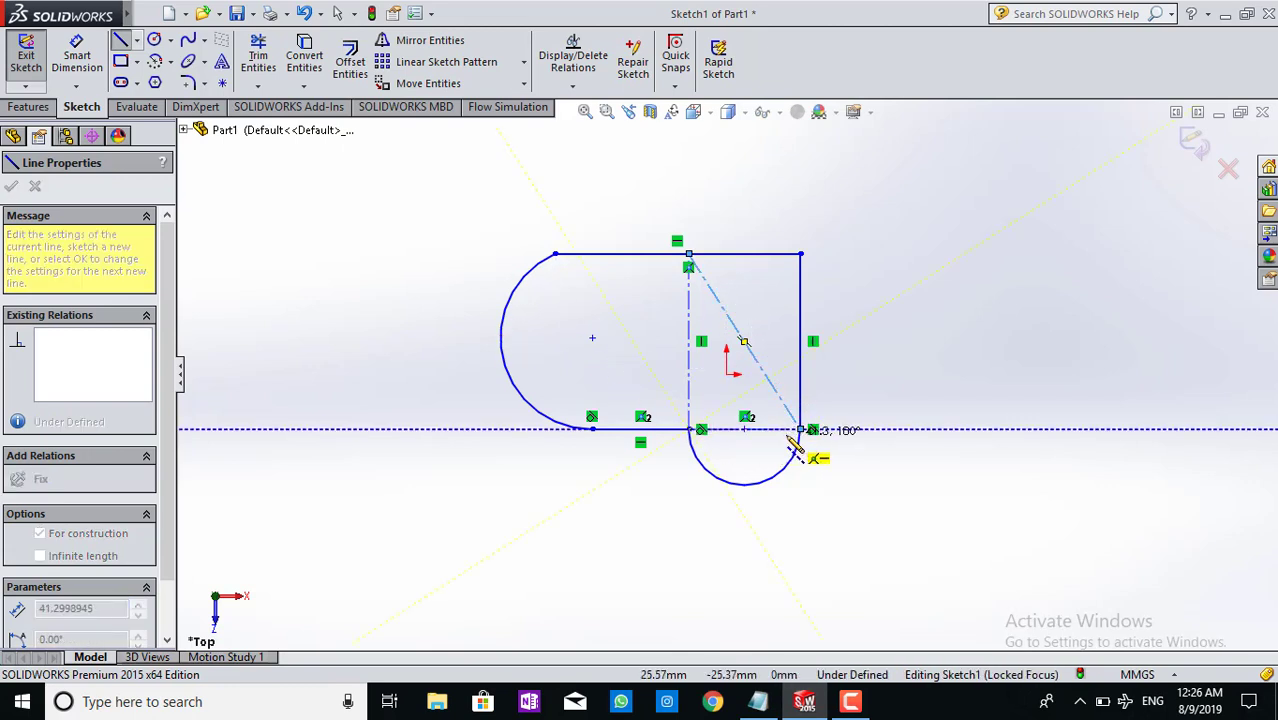
double_click(802, 431)
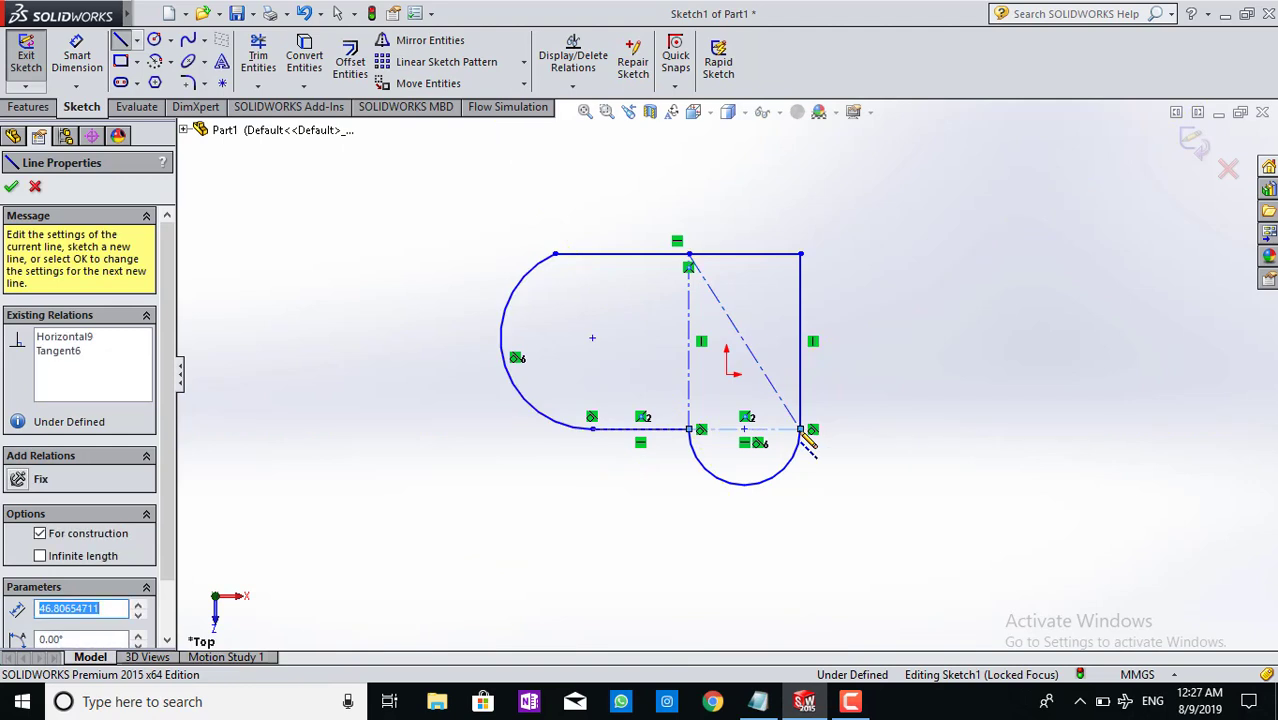
right_click(806, 436)
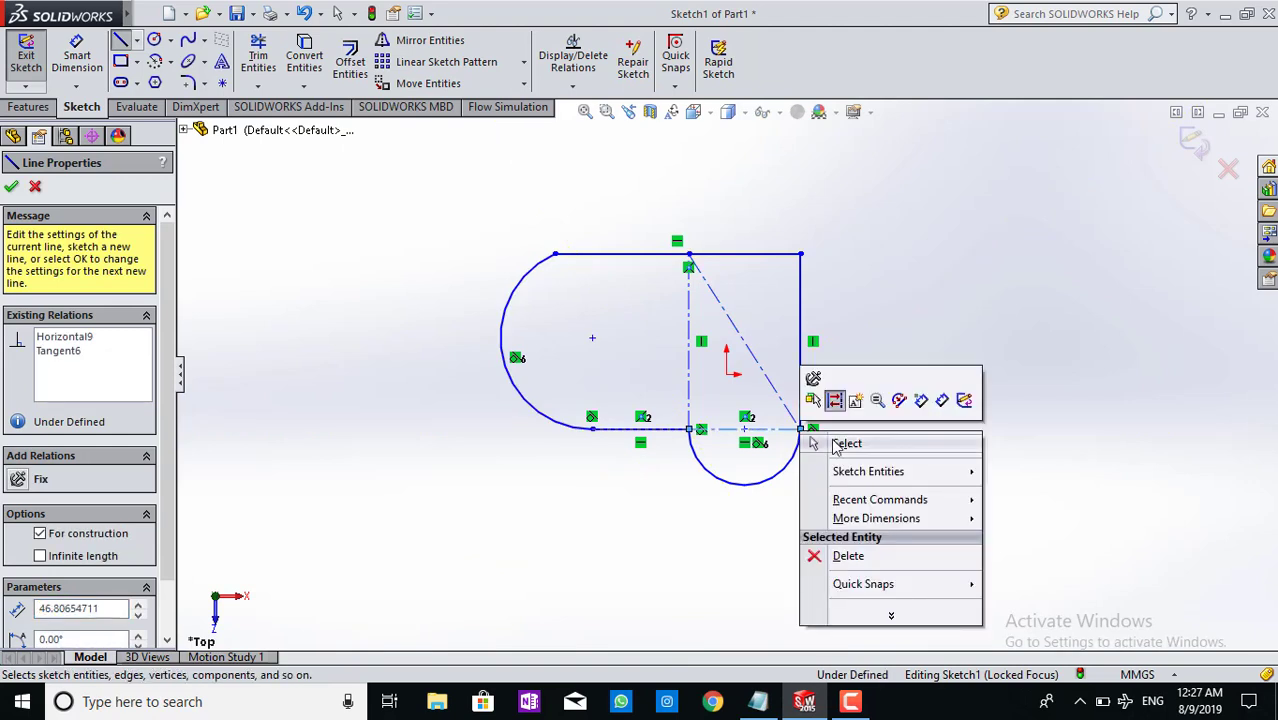
click(845, 443)
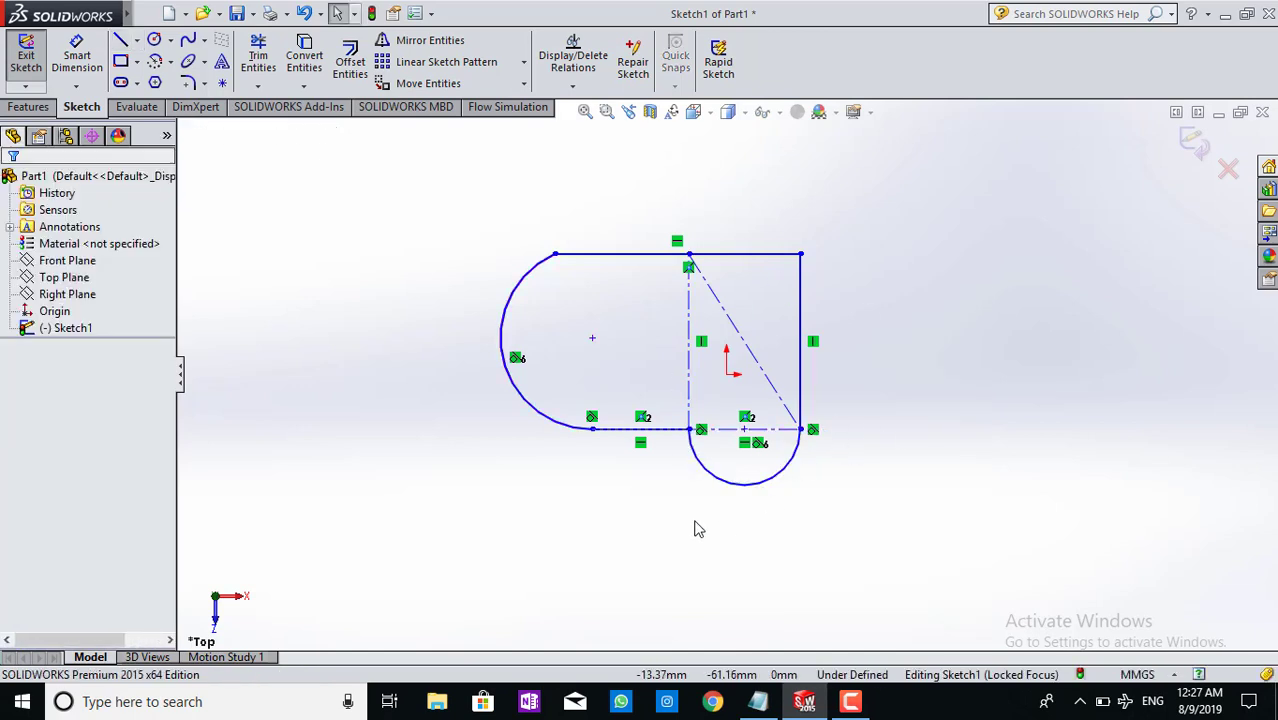
Drag the profile's top-right corner in several directions and release it near its original spot.
scroll(571, 414, down, 1)
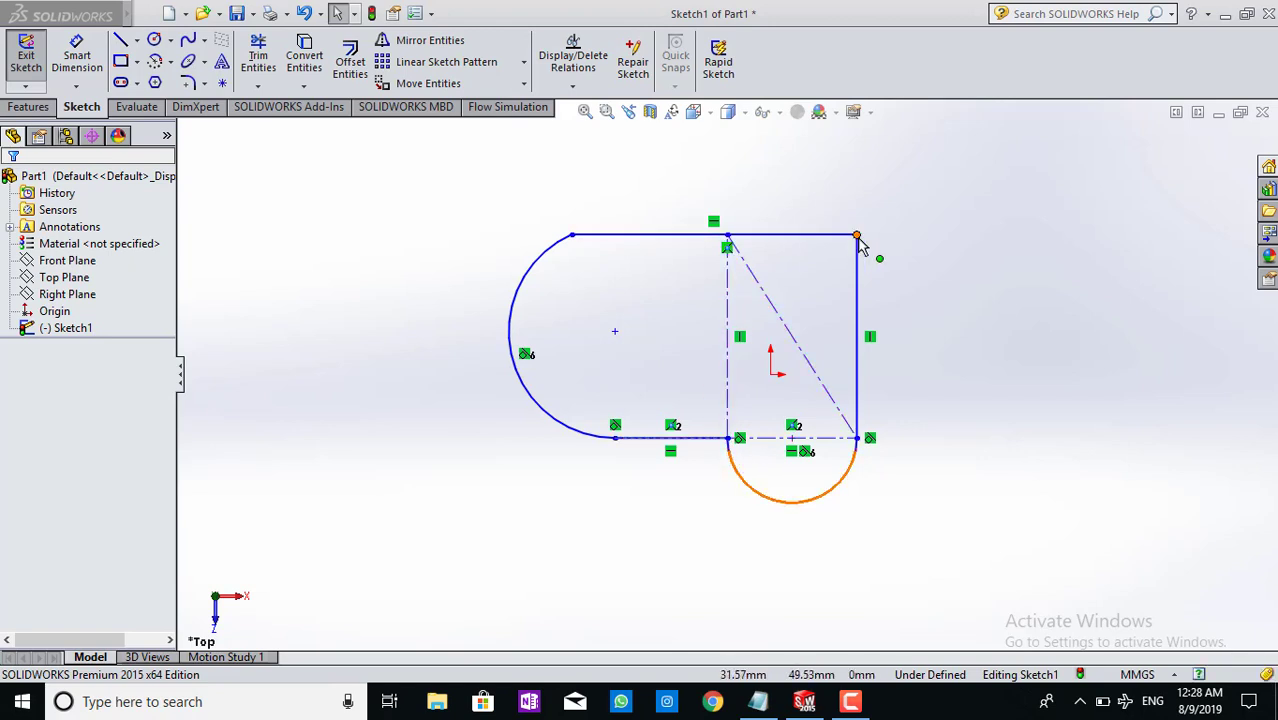
mouse_move(857, 236)
mouse_down()
mouse_move(815, 291)
mouse_move(857, 245)
mouse_move(836, 294)
mouse_move(838, 257)
mouse_move(855, 561)
mouse_move(843, 428)
mouse_up()
mouse_move(843, 352)
mouse_down()
mouse_move(845, 251)
mouse_move(864, 248)
mouse_up()
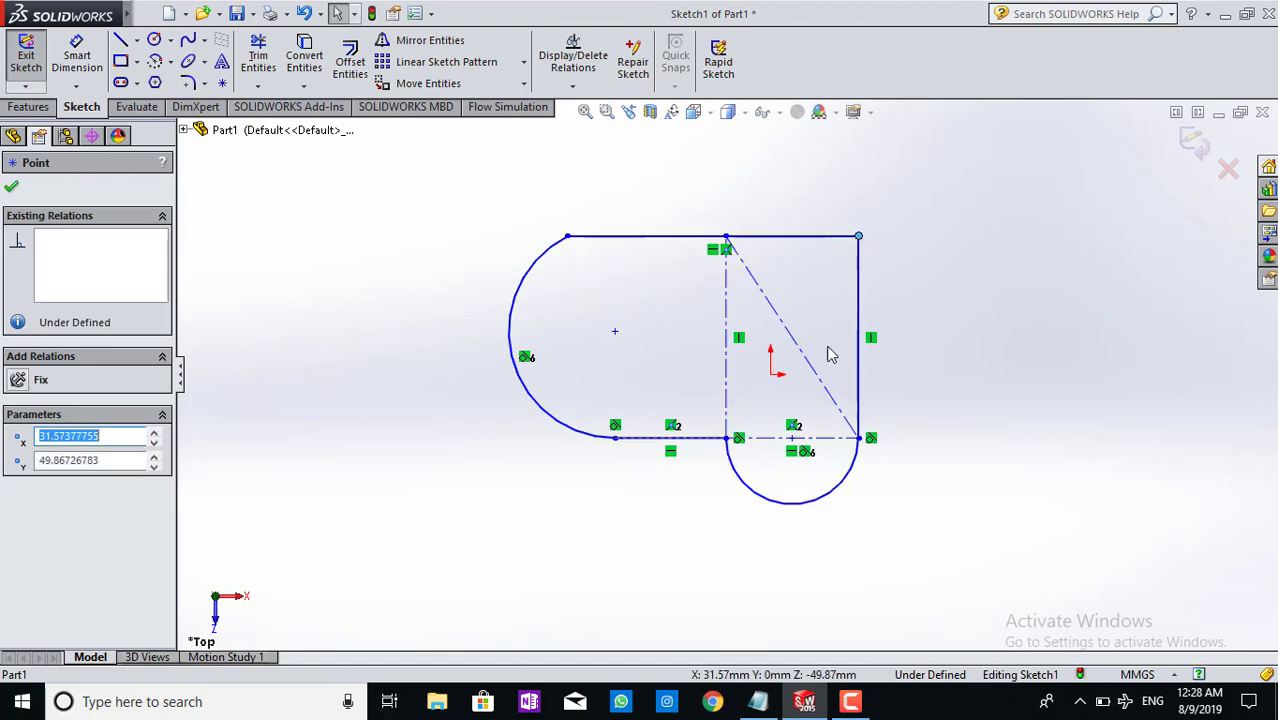
mouse_move(866, 444)
mouse_down()
mouse_move(775, 360)
mouse_move(676, 297)
mouse_move(790, 410)
mouse_move(864, 442)
mouse_move(585, 243)
mouse_move(833, 251)
mouse_move(936, 200)
mouse_move(984, 297)
mouse_move(979, 200)
mouse_move(1010, 194)
mouse_move(1088, 250)
mouse_move(1145, 270)
mouse_move(1122, 214)
mouse_move(840, 198)
mouse_move(597, 210)
mouse_move(1058, 262)
mouse_move(1115, 242)
mouse_move(1095, 218)
mouse_move(1127, 243)
mouse_move(1118, 228)
mouse_move(1002, 258)
mouse_move(958, 285)
mouse_move(885, 358)
mouse_move(856, 440)
mouse_up()
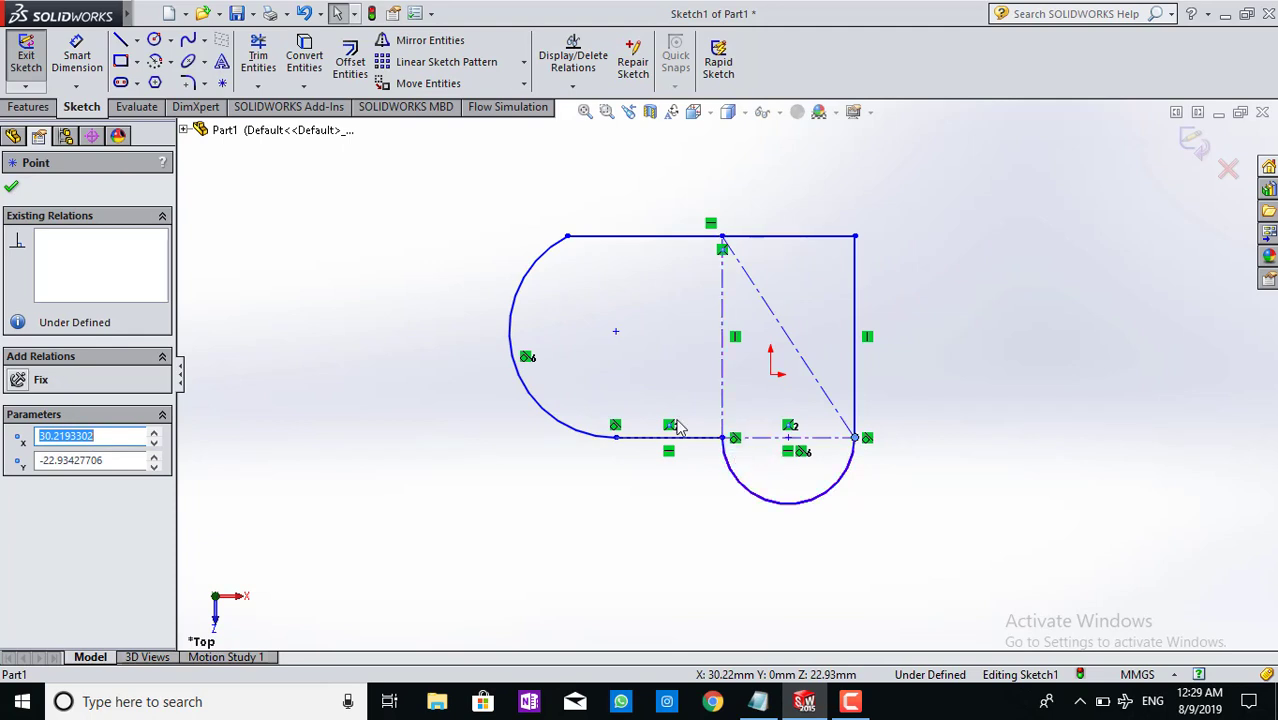
Delete the equal relations and select the bottom line, centerline, top and right lines.
right_click(712, 460)
click(707, 651)
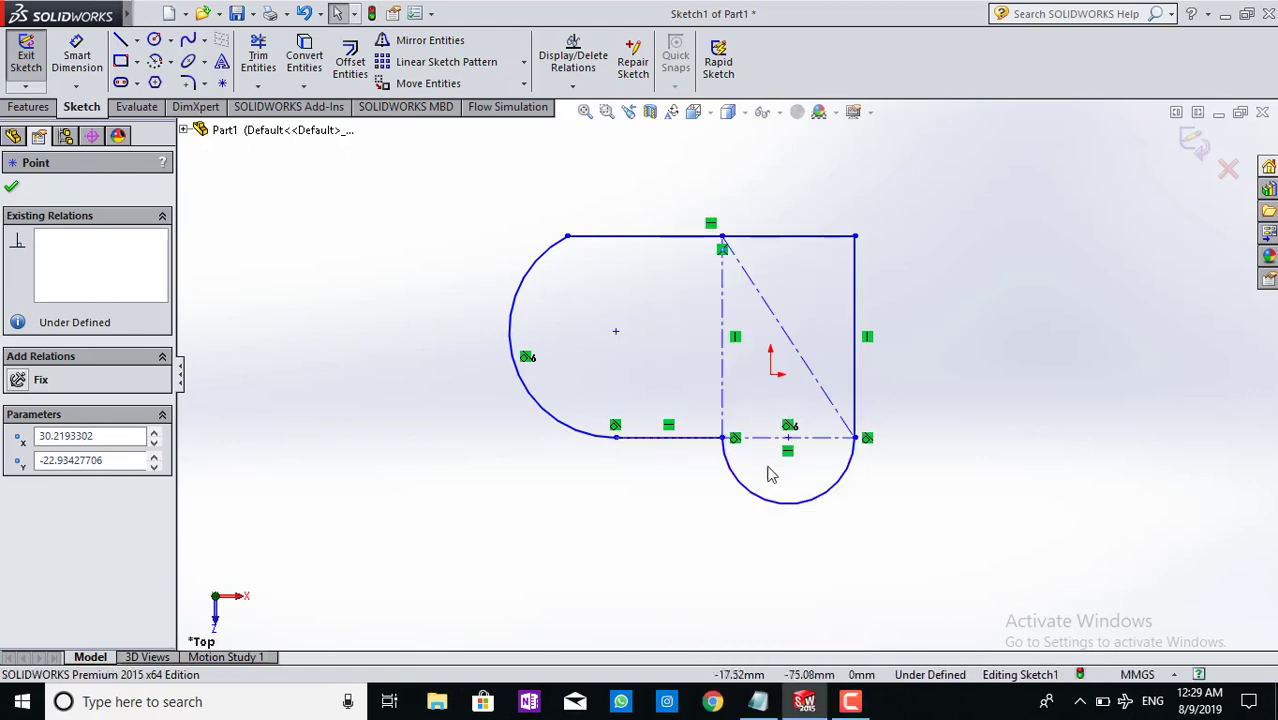
click(670, 429)
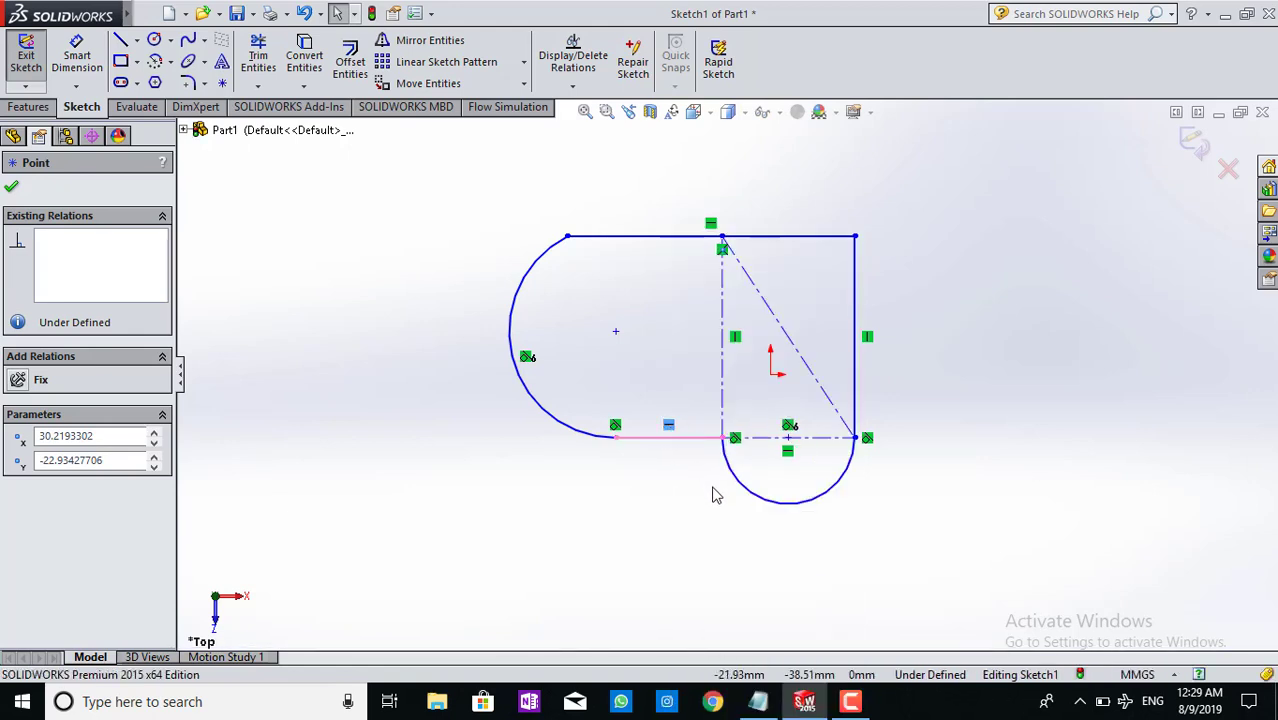
ctrl+click(620, 432)
ctrl+click(760, 437)
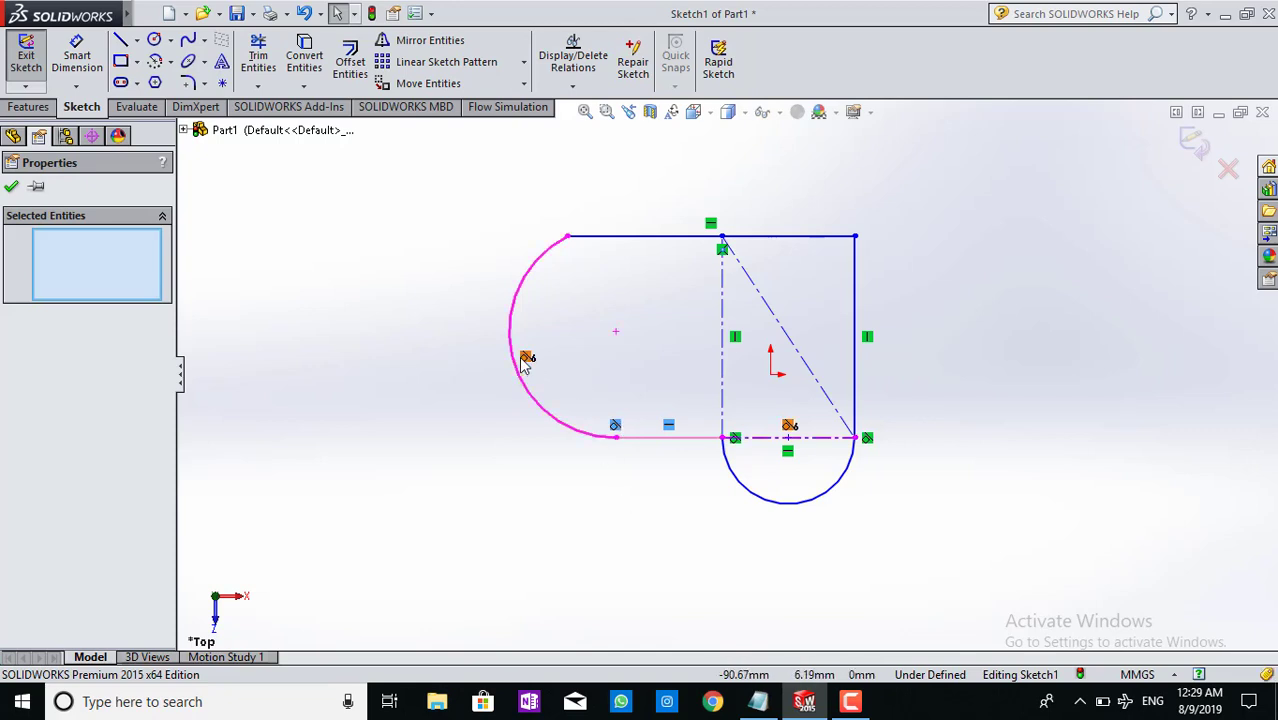
ctrl+click(717, 235)
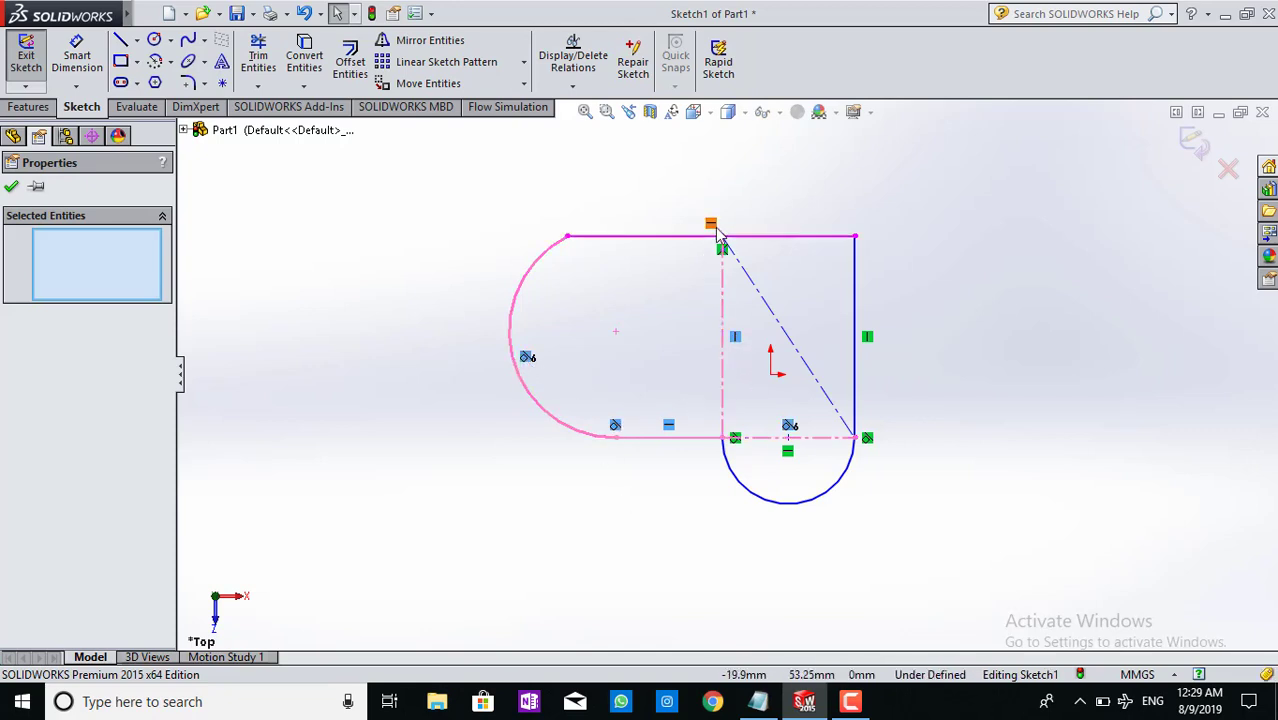
ctrl+click(780, 236)
ctrl+click(855, 330)
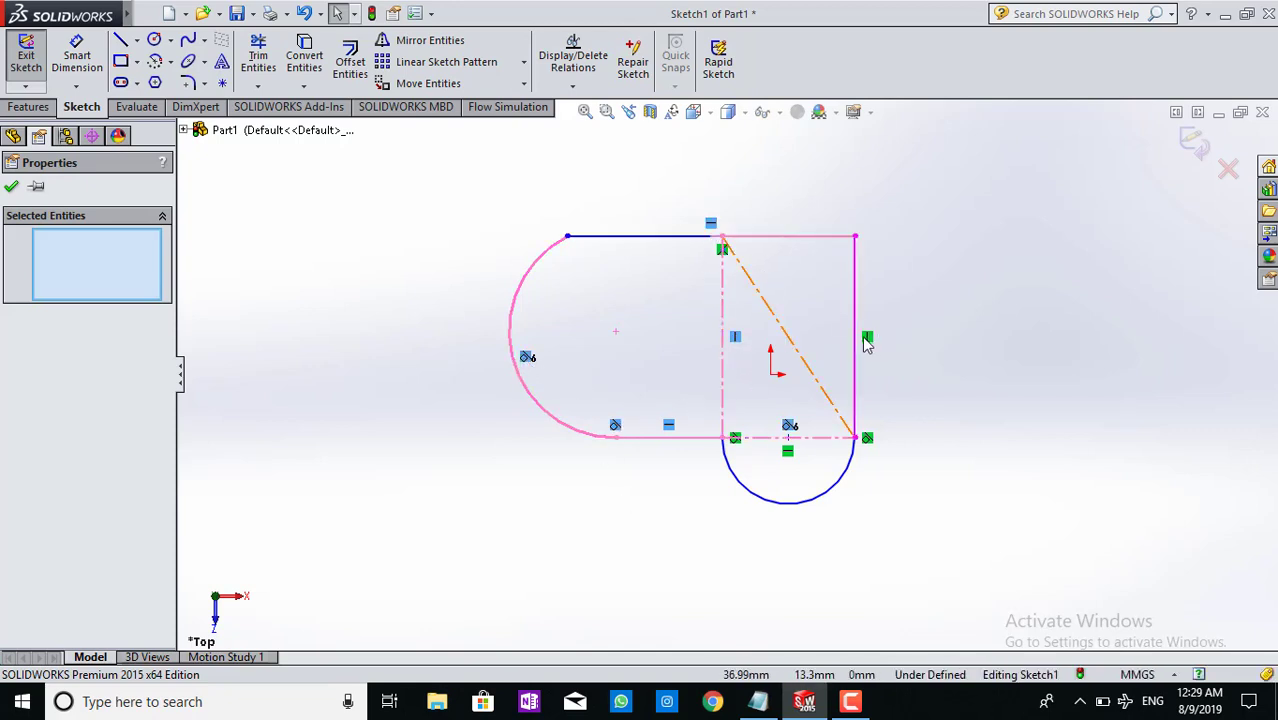
ctrl+click(852, 447)
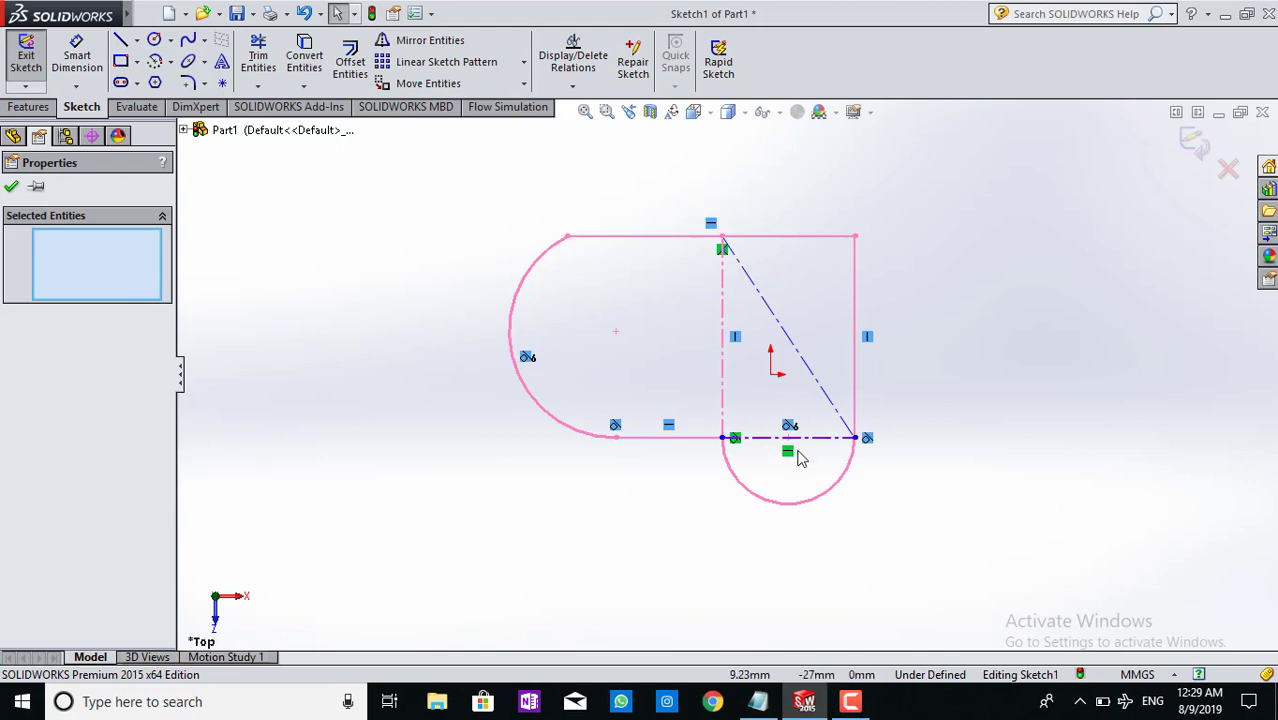
Select the bottom arc alone, then drag the bottom-right corner outward so the right edge slants.
ctrl+click(735, 446)
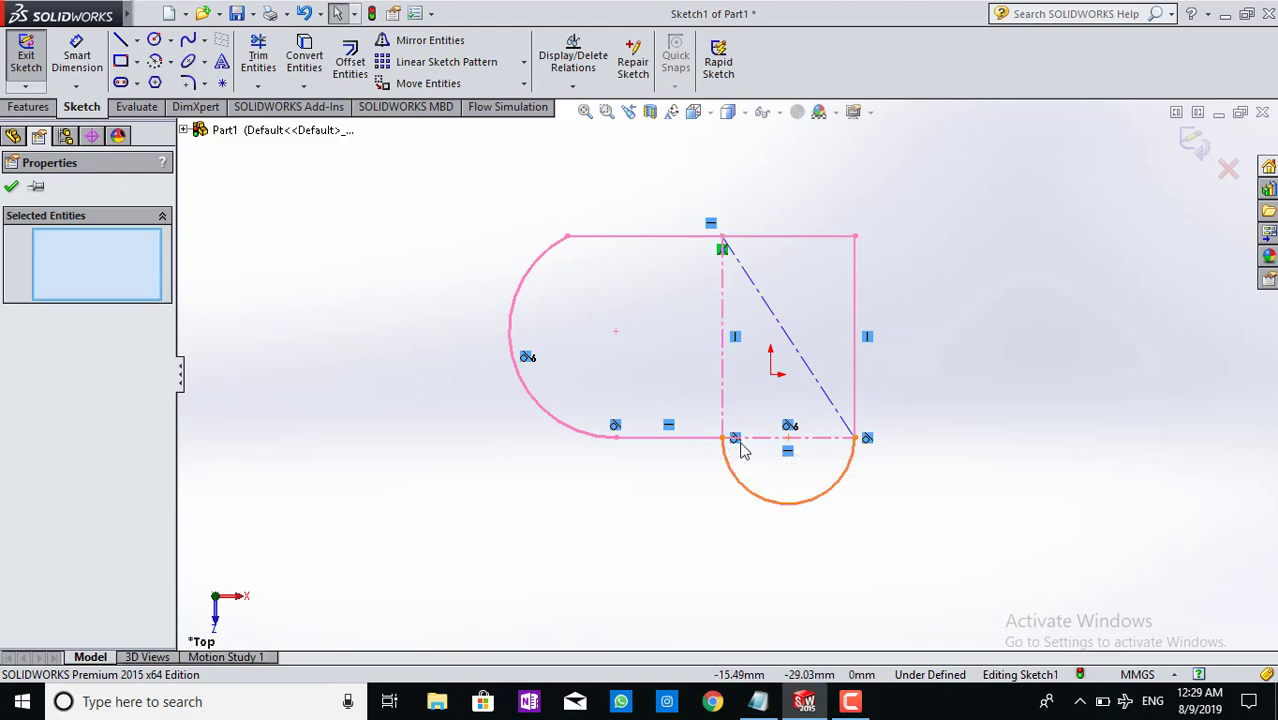
click(727, 458)
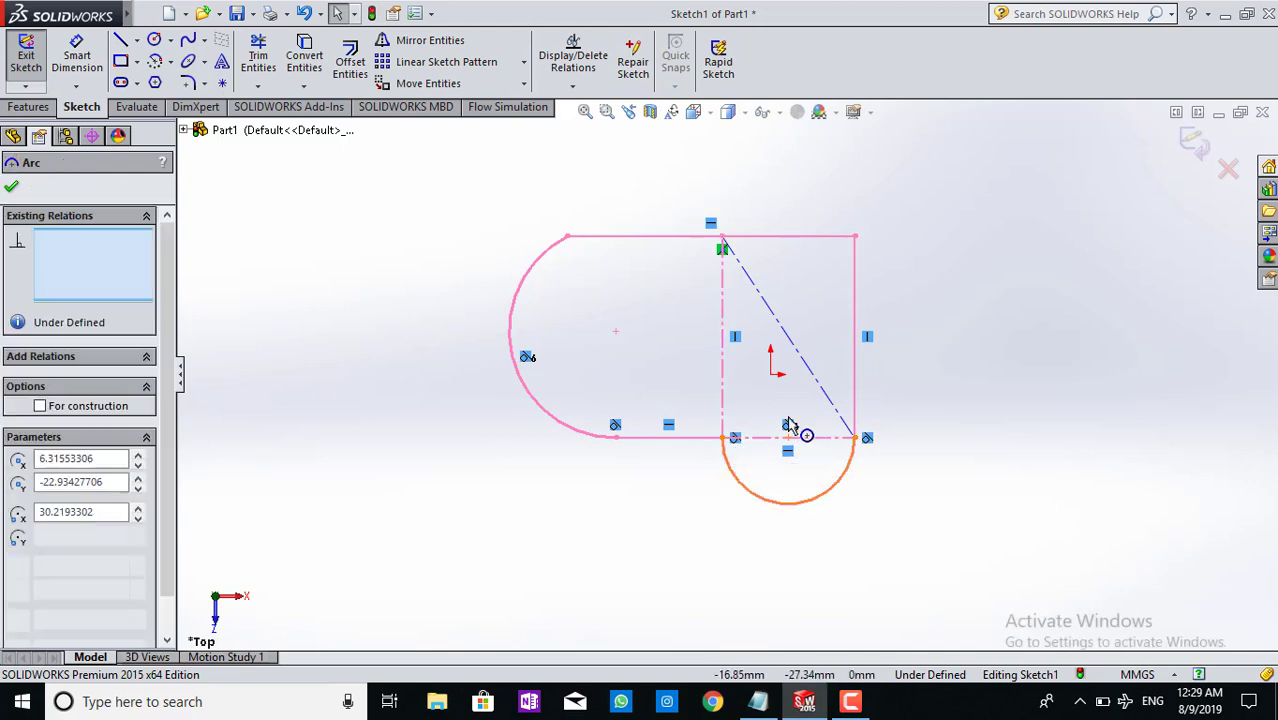
click(725, 498)
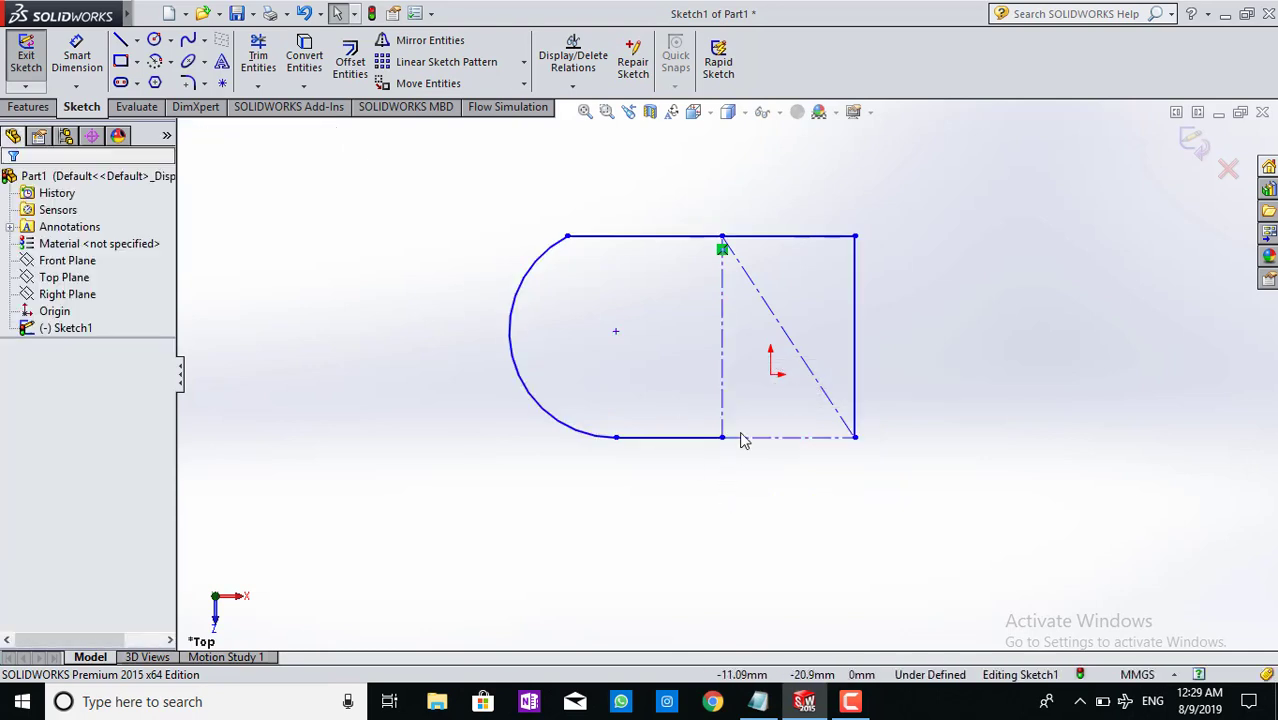
mouse_move(855, 437)
mouse_down()
mouse_move(503, 285)
mouse_move(858, 240)
mouse_move(507, 228)
mouse_move(940, 399)
mouse_move(530, 456)
mouse_move(760, 218)
mouse_move(985, 514)
mouse_move(1045, 440)
mouse_move(1038, 429)
mouse_up()
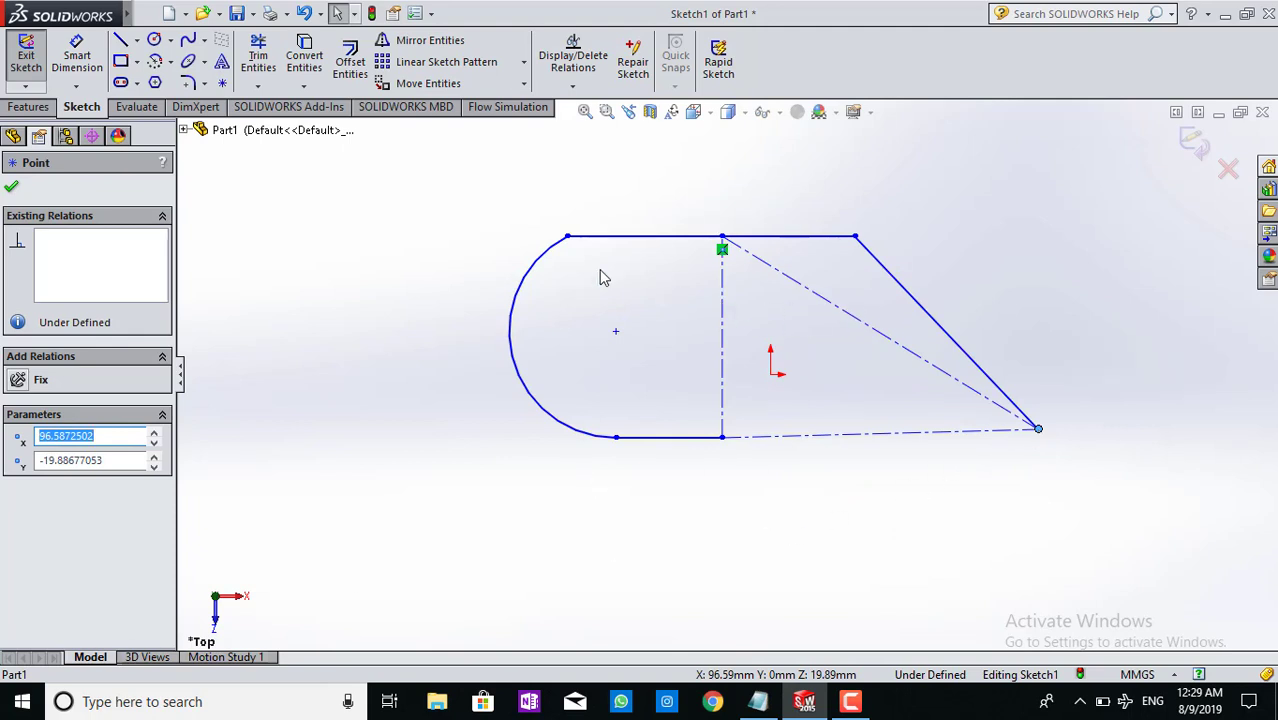
Highlight the SKETCH, LINE and DIMENSIONS - SMART topics in the Notepad outline, then minimize it.
click(760, 703)
drag(227, 236, 318, 238)
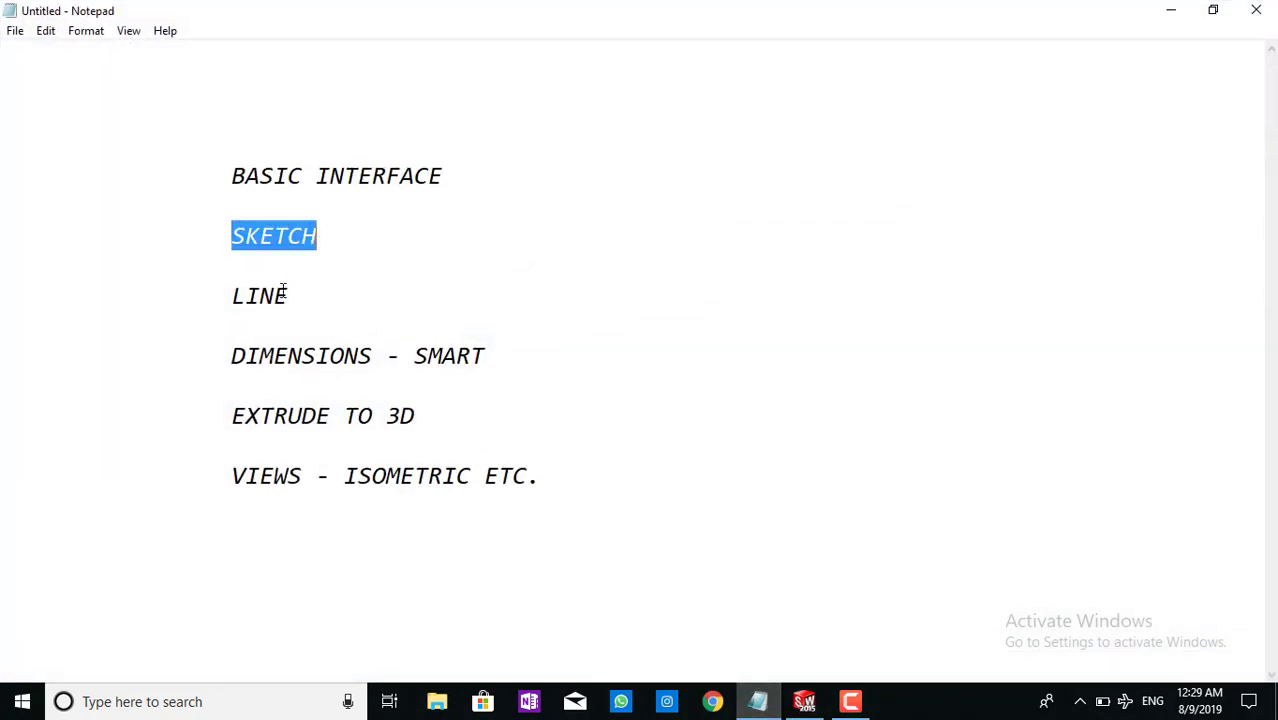
drag(233, 297, 298, 294)
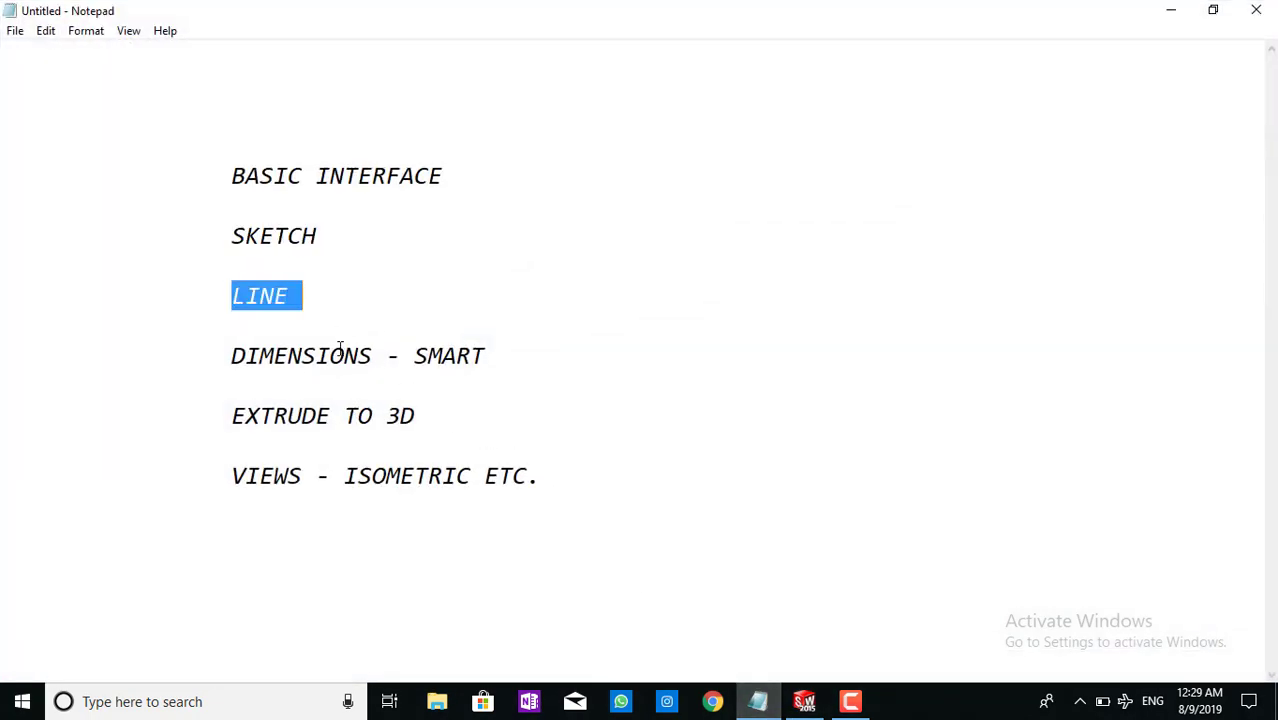
click(226, 358)
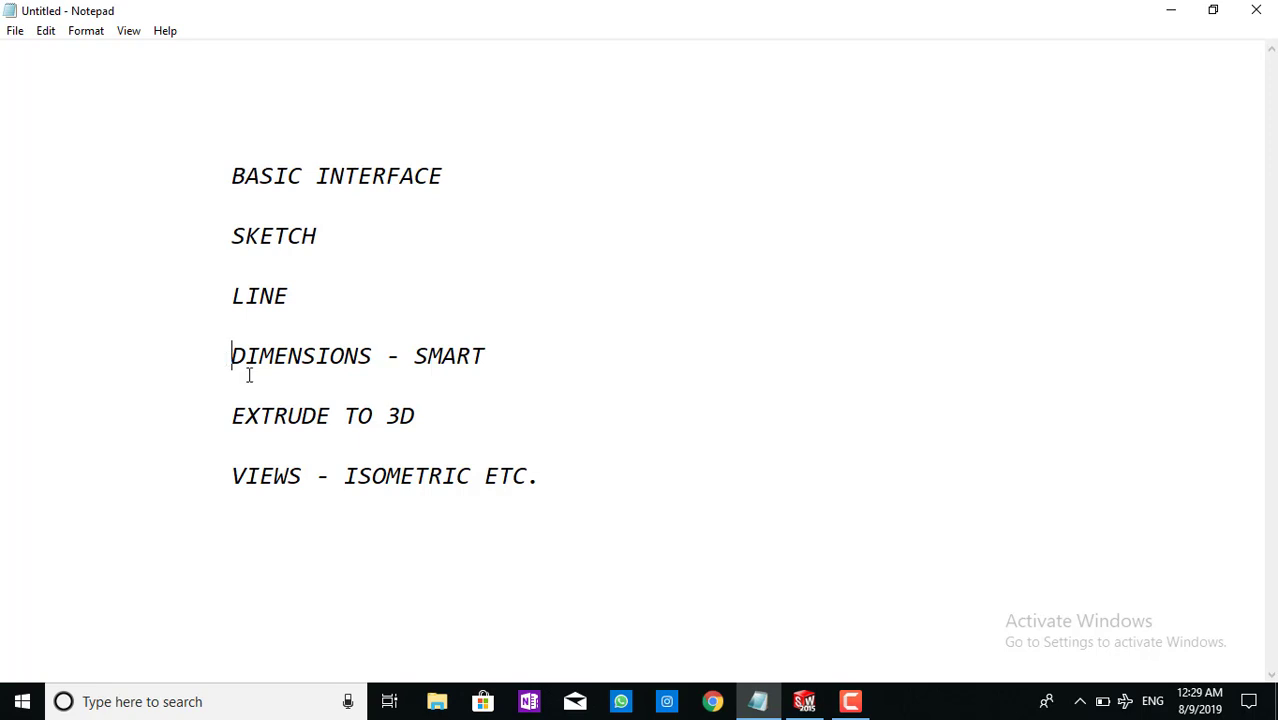
click(1168, 14)
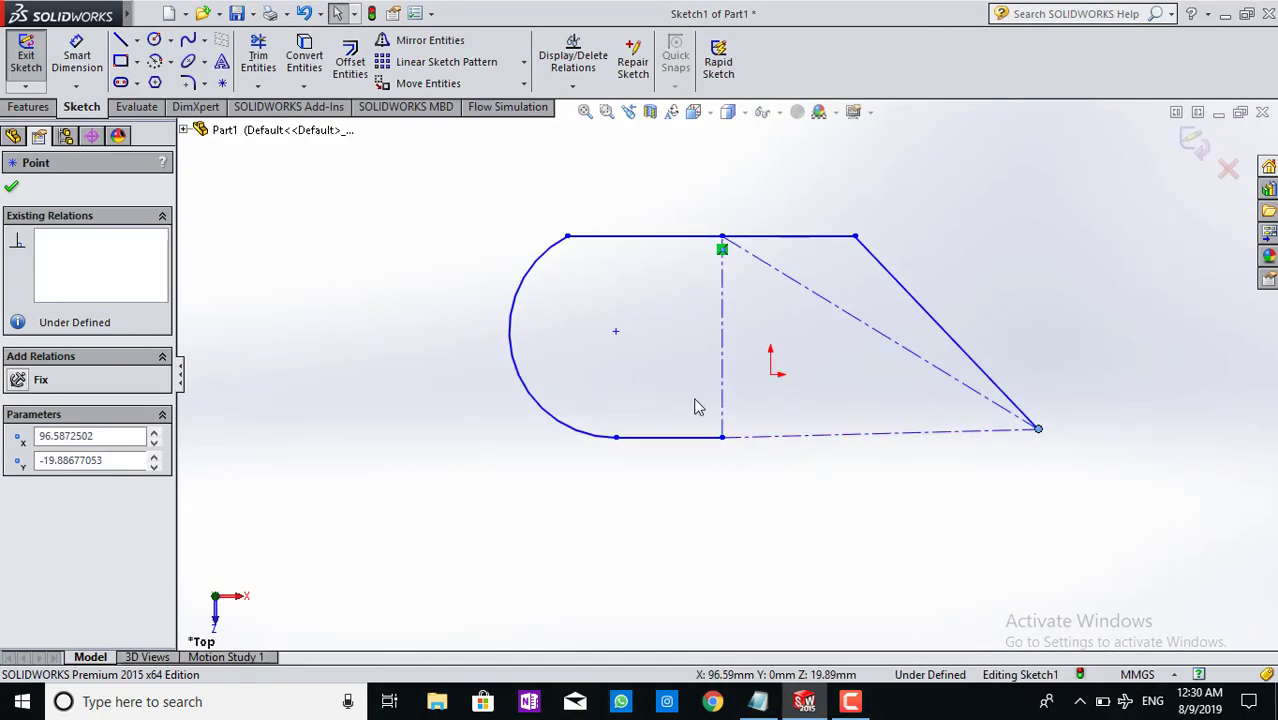
Box-select and delete all profile lines and centerlines, then delete the leftover arc.
key(Escape)
drag(511, 222, 1107, 452)
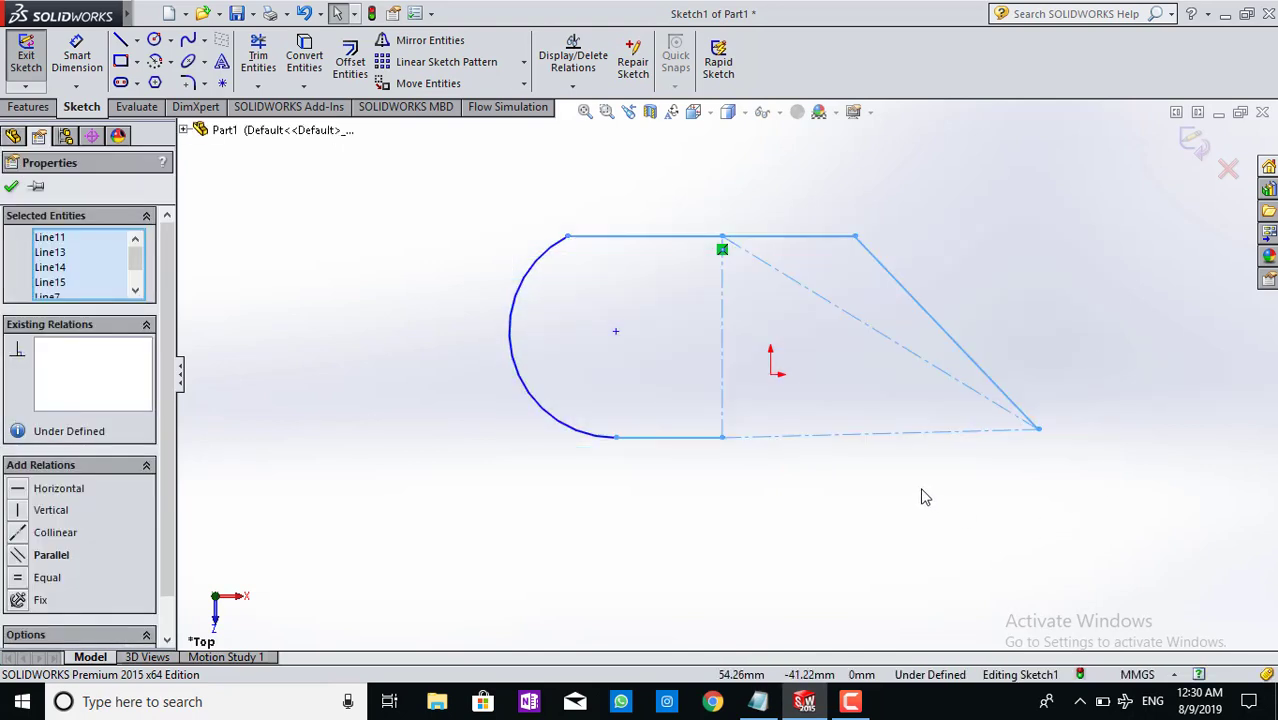
key(Delete)
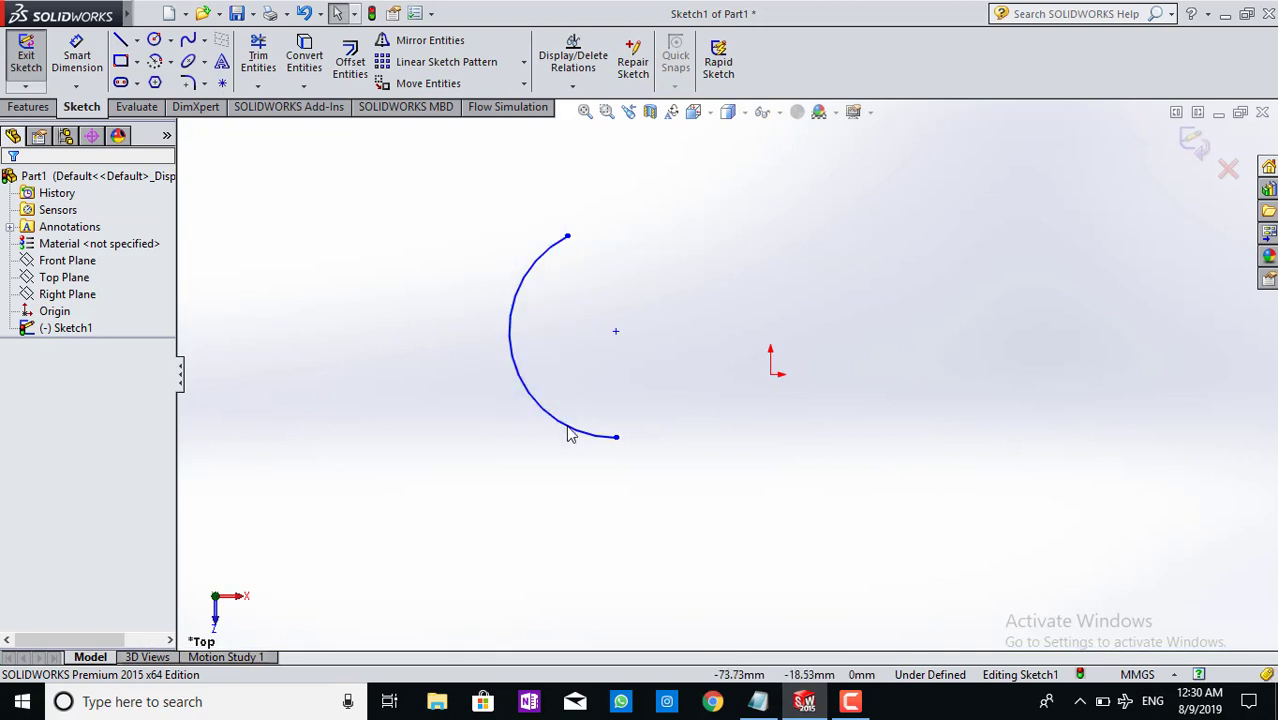
click(520, 287)
key(Delete)
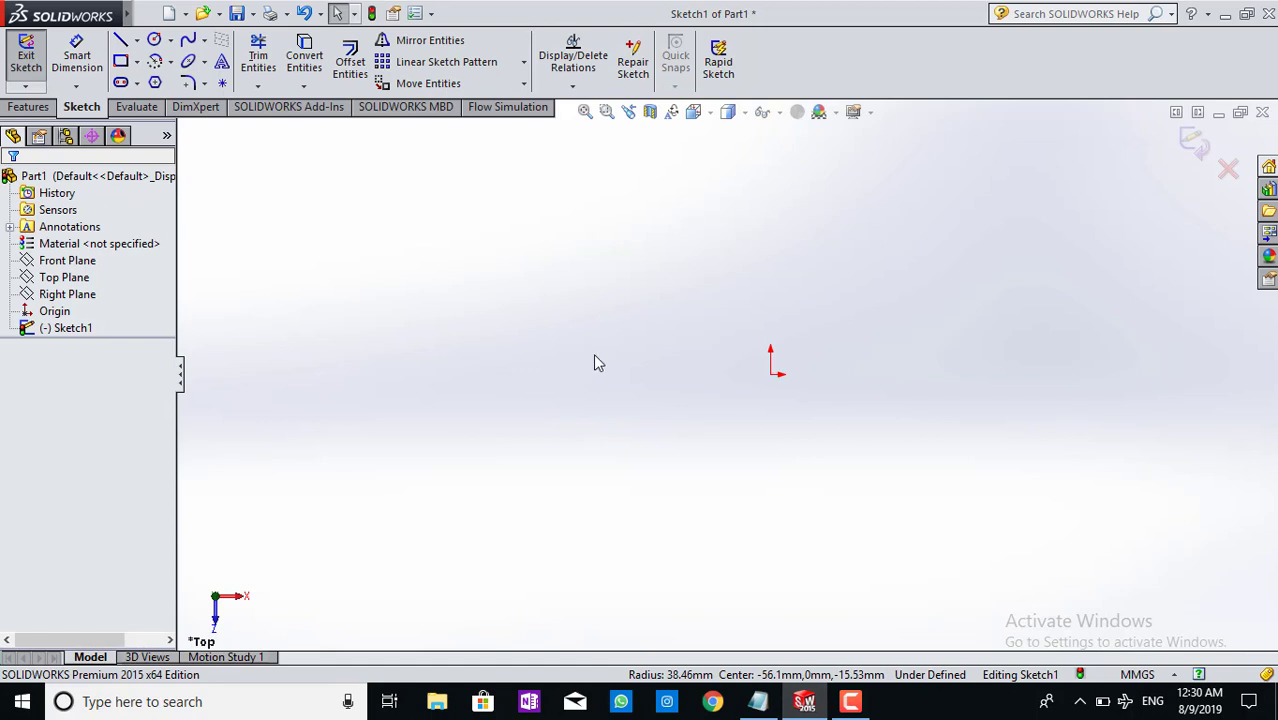
click(136, 42)
click(153, 61)
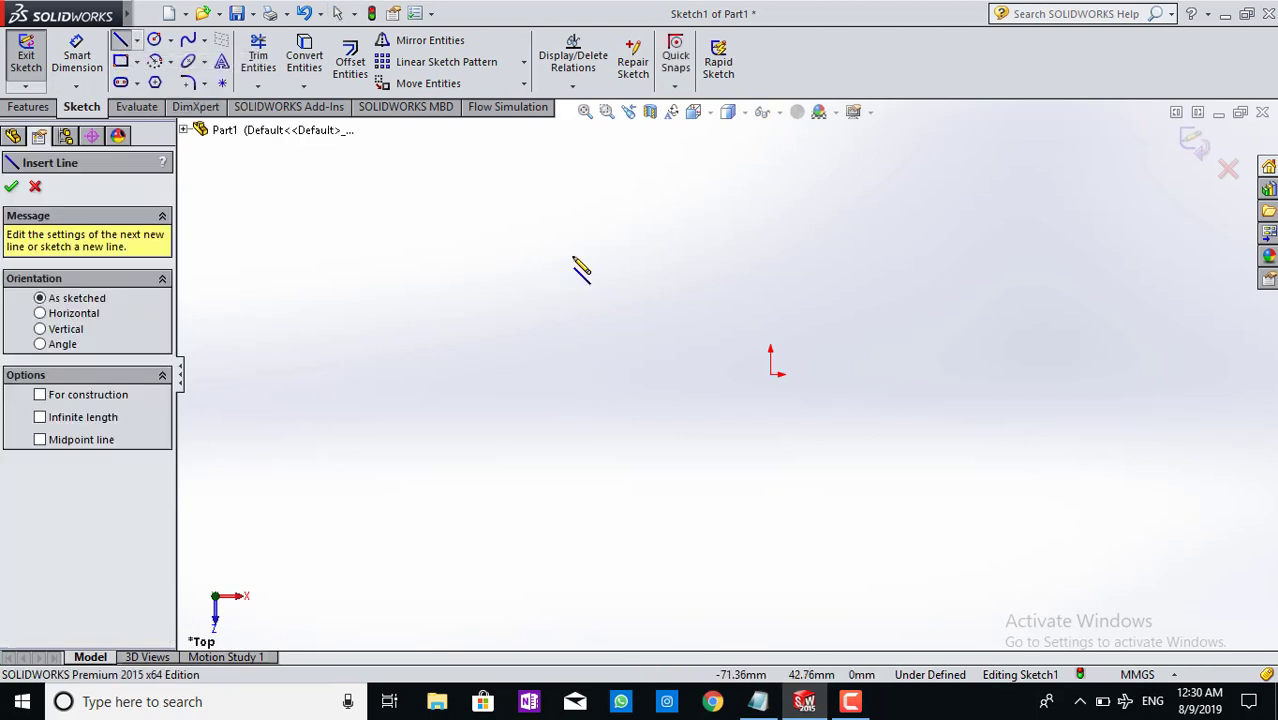
click(12, 188)
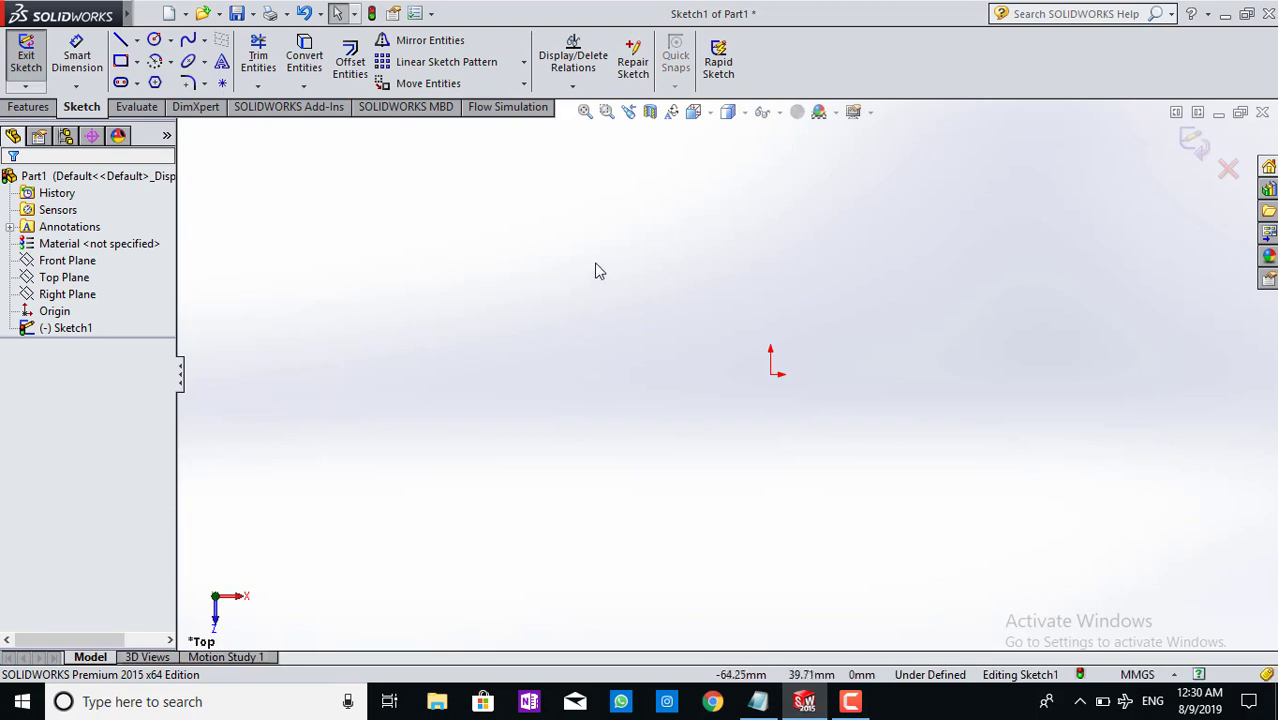
click(136, 42)
click(150, 60)
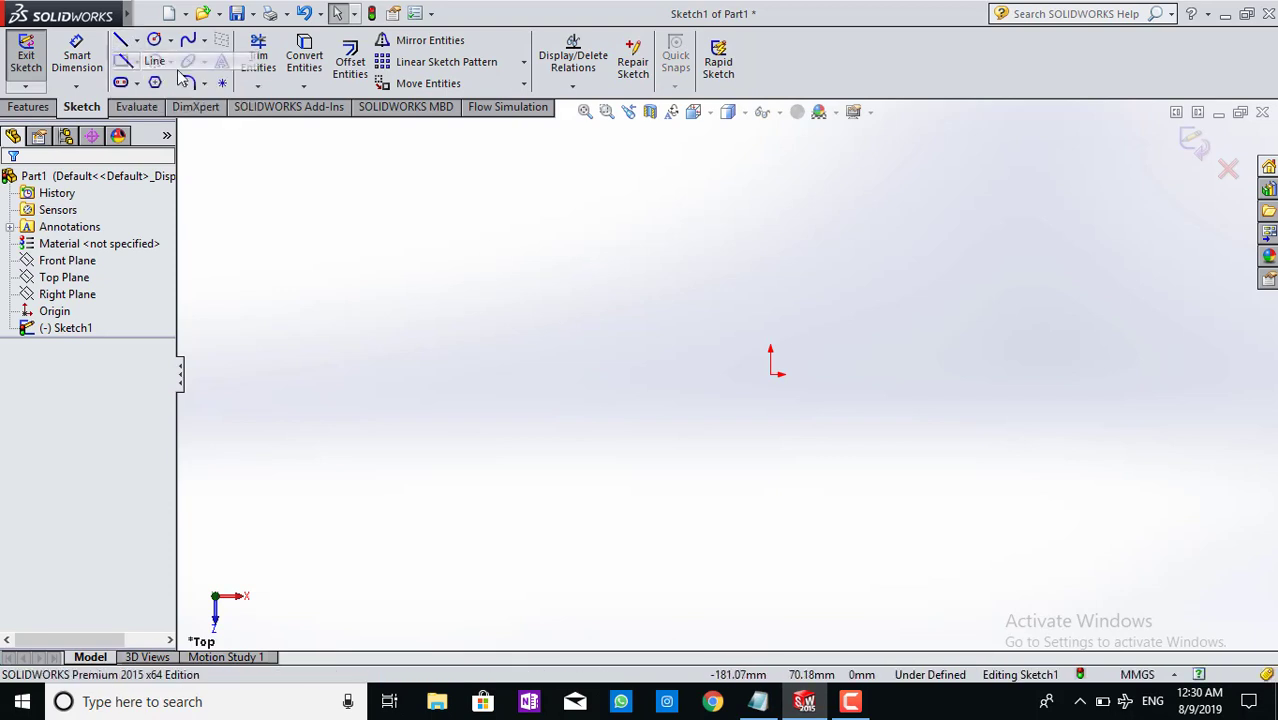
click(610, 258)
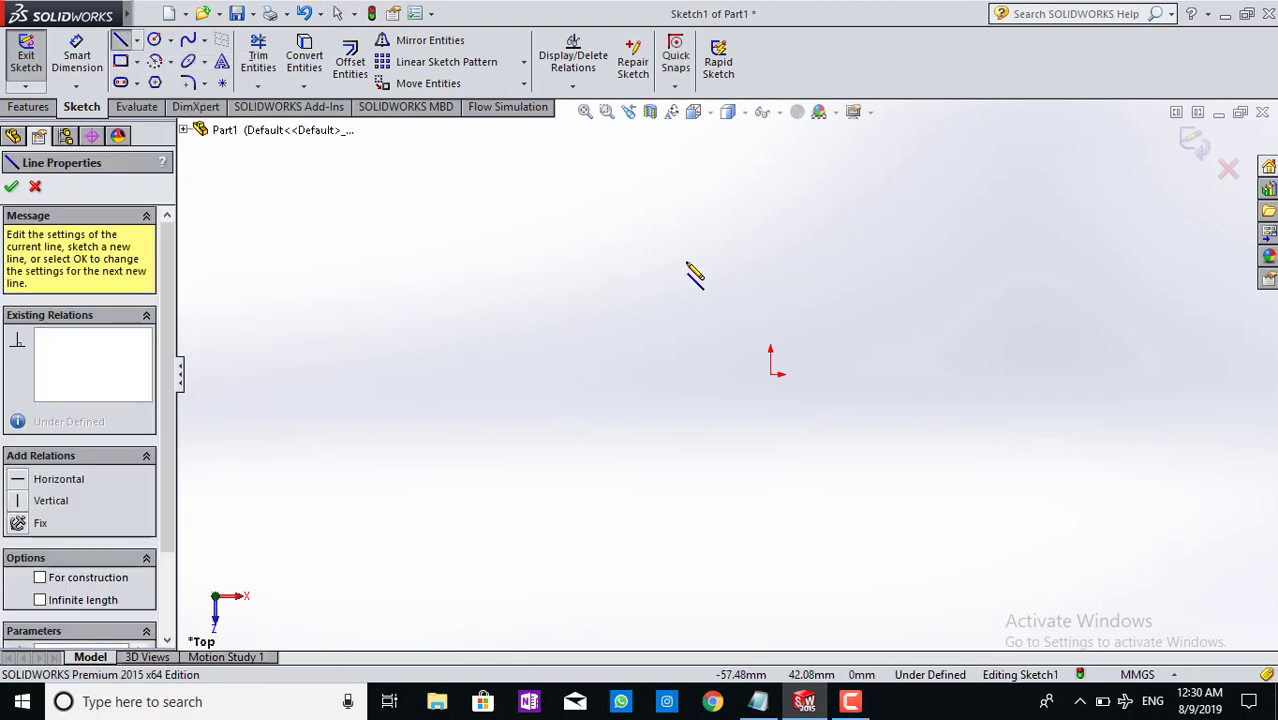
click(815, 258)
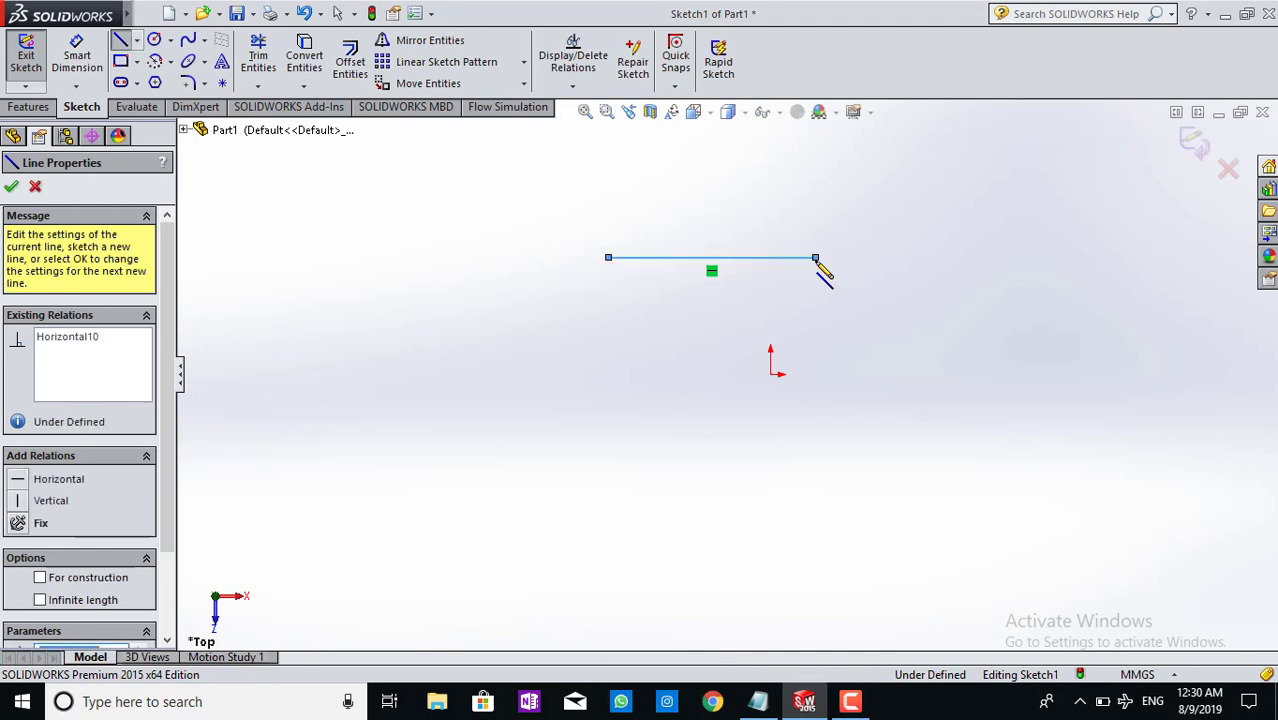
click(815, 437)
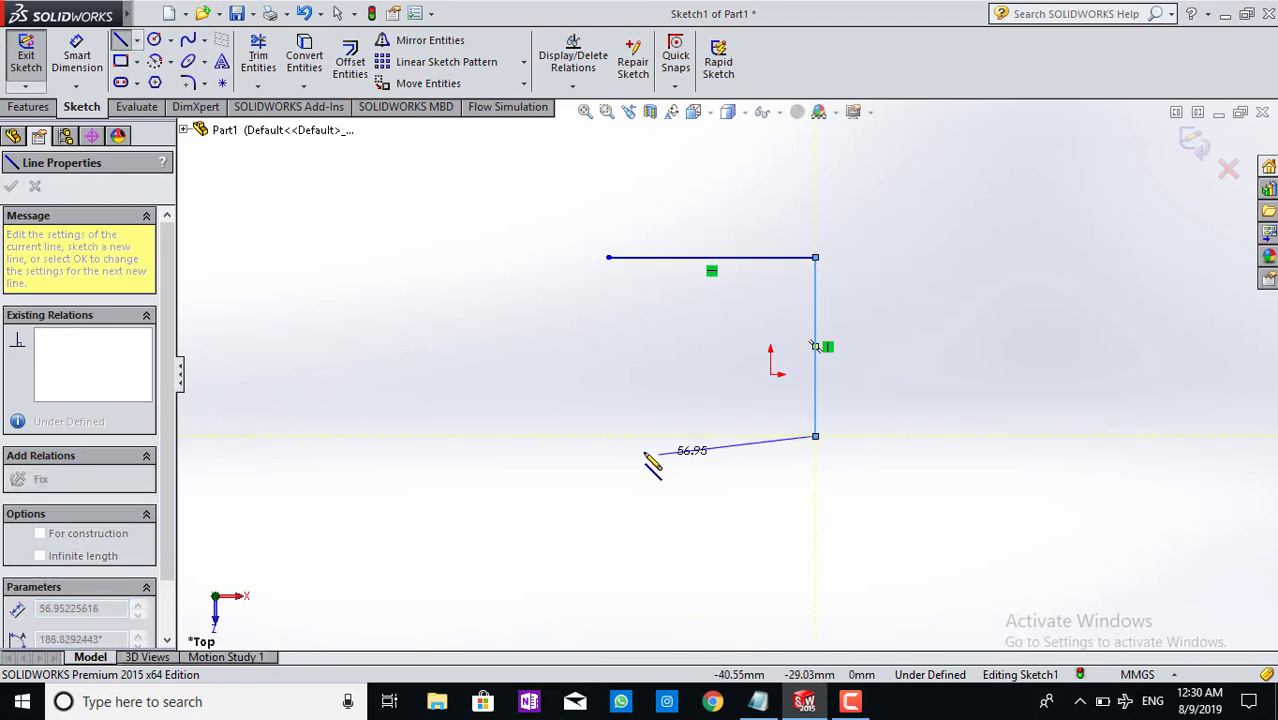
click(617, 437)
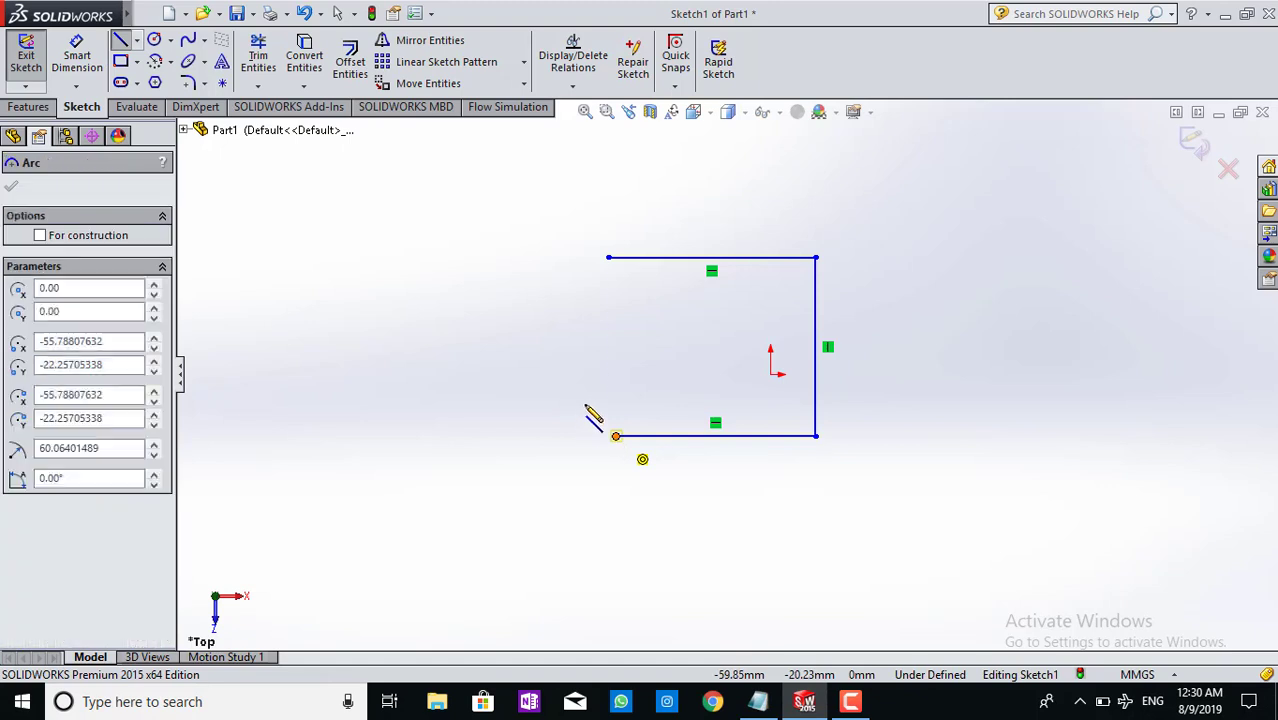
click(599, 395)
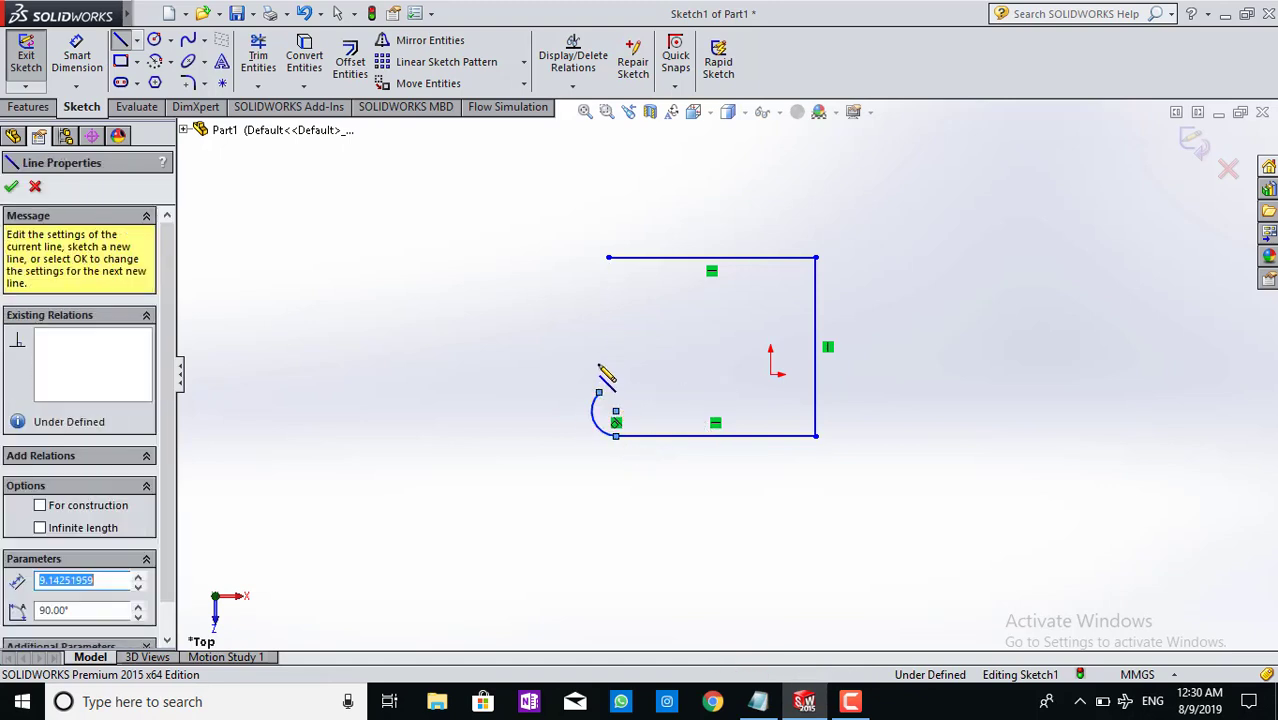
click(599, 285)
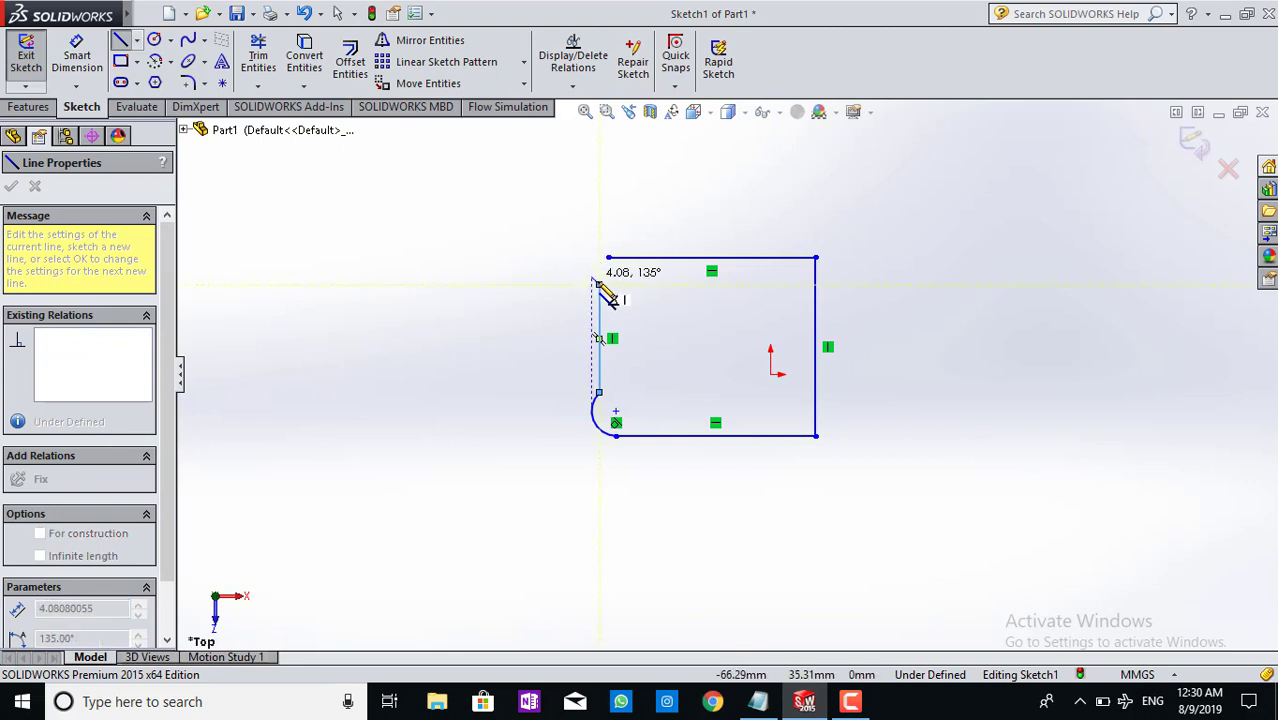
click(608, 258)
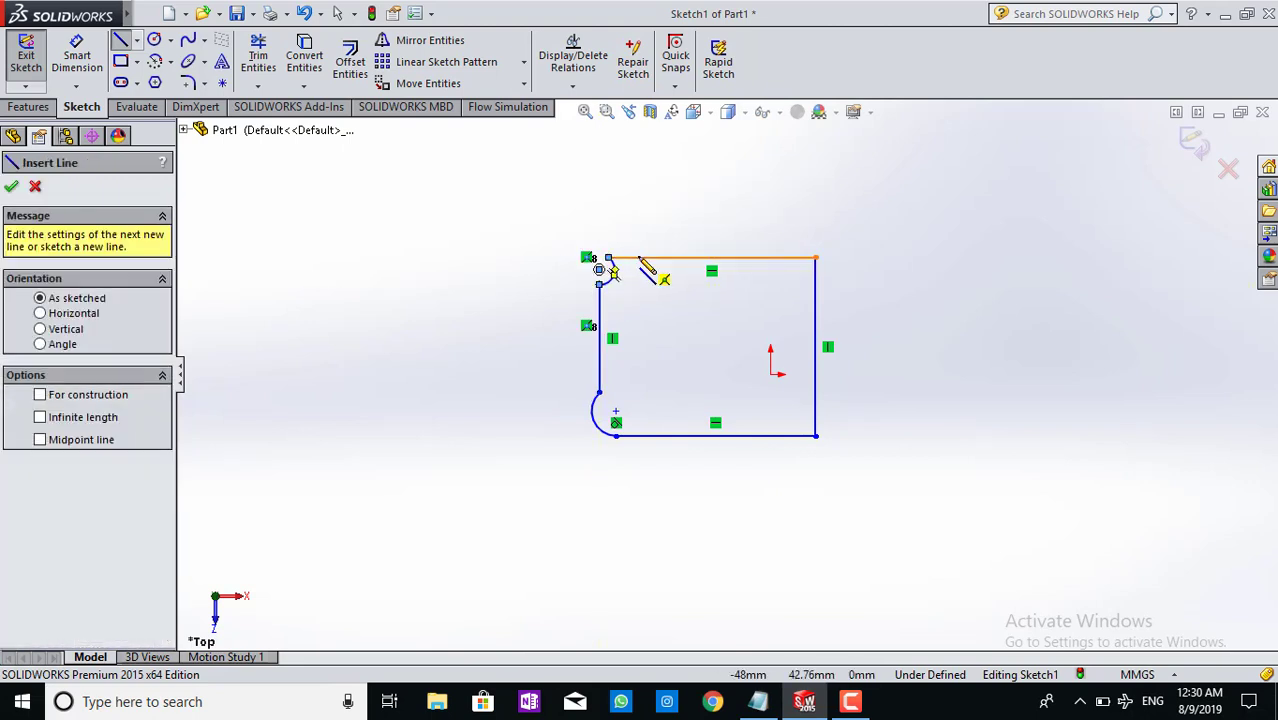
key(Escape)
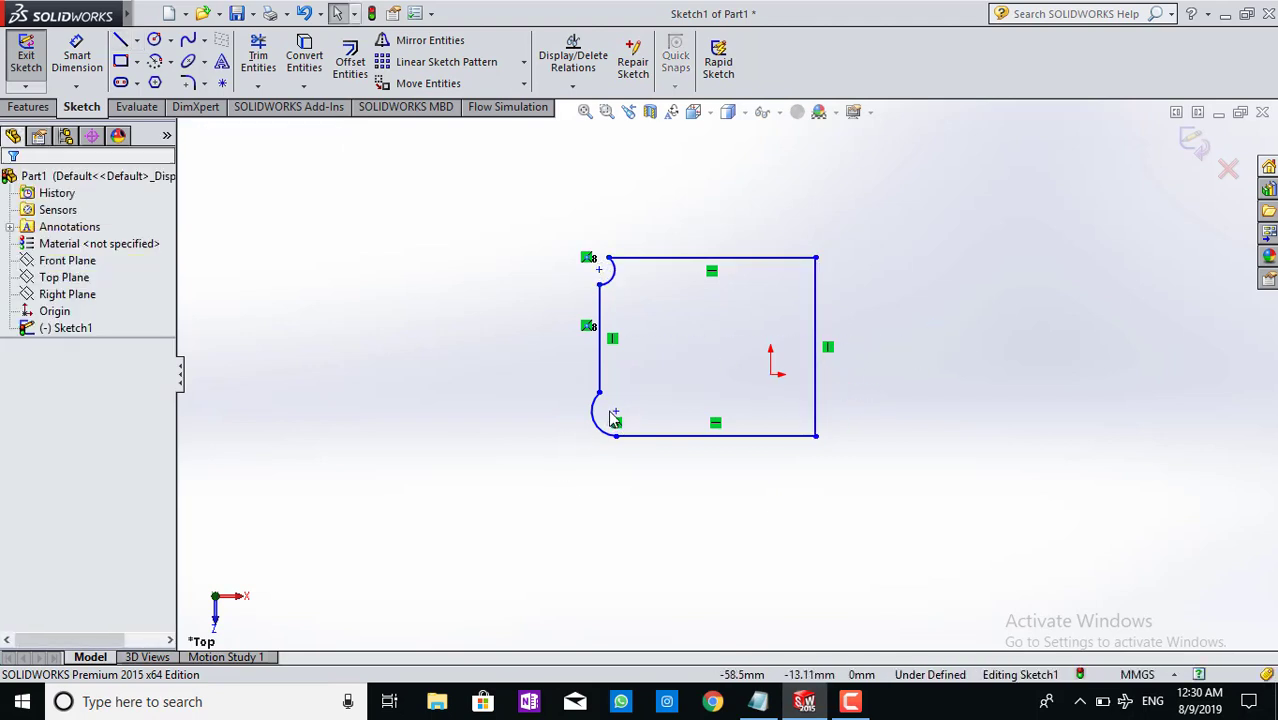
key(z)
scroll(612, 418, down, 2)
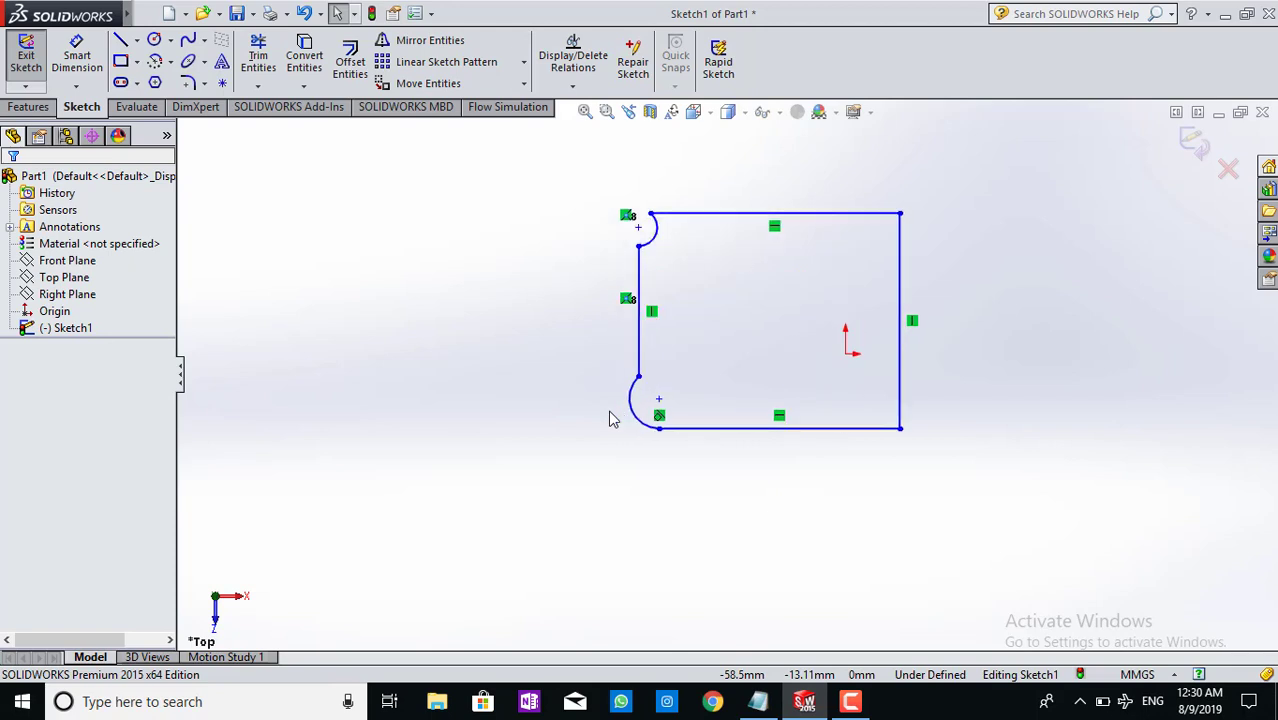
middle_drag(1028, 325, 1024, 328)
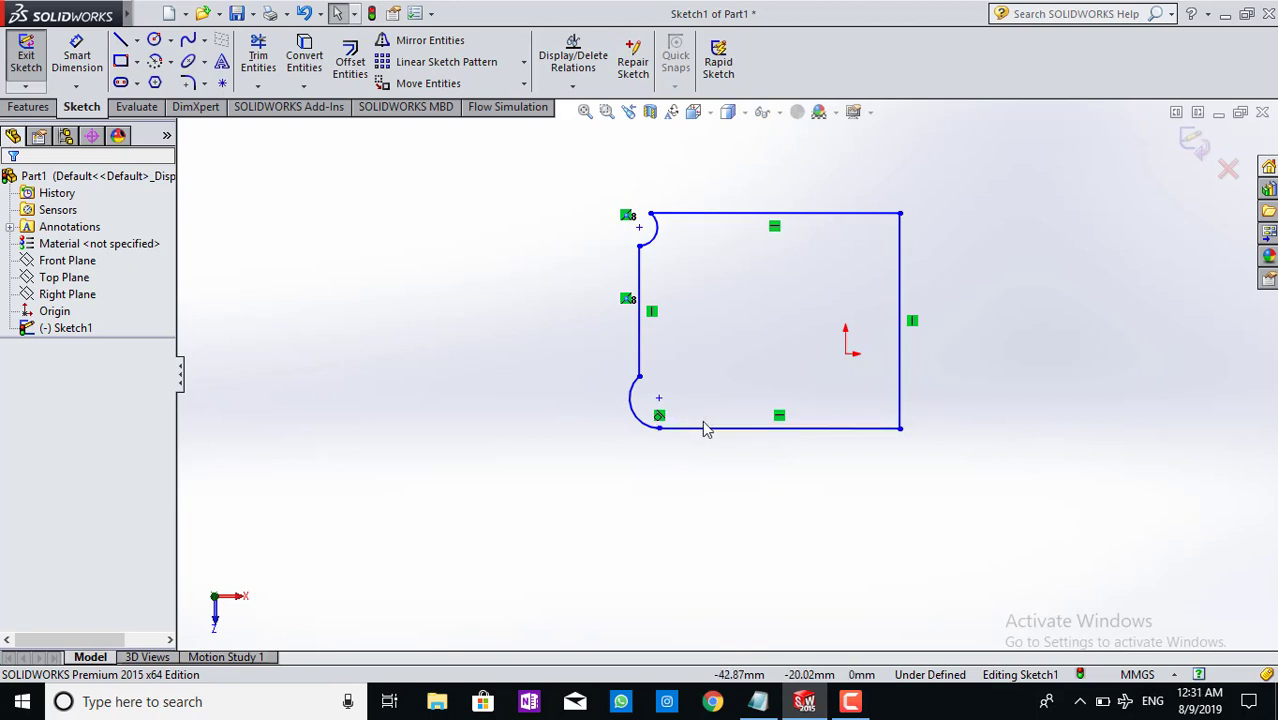
Glance at the sketch relation commands, then bring up the Smart Dimension type list.
click(572, 86)
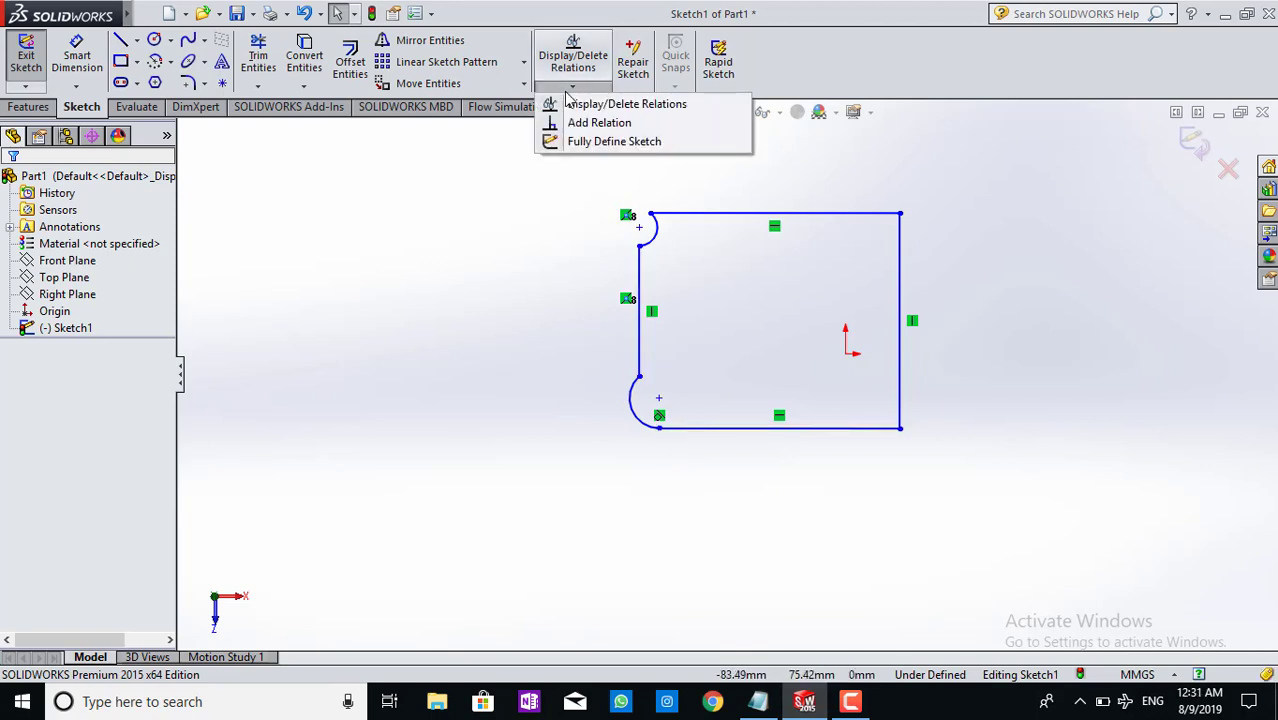
click(571, 88)
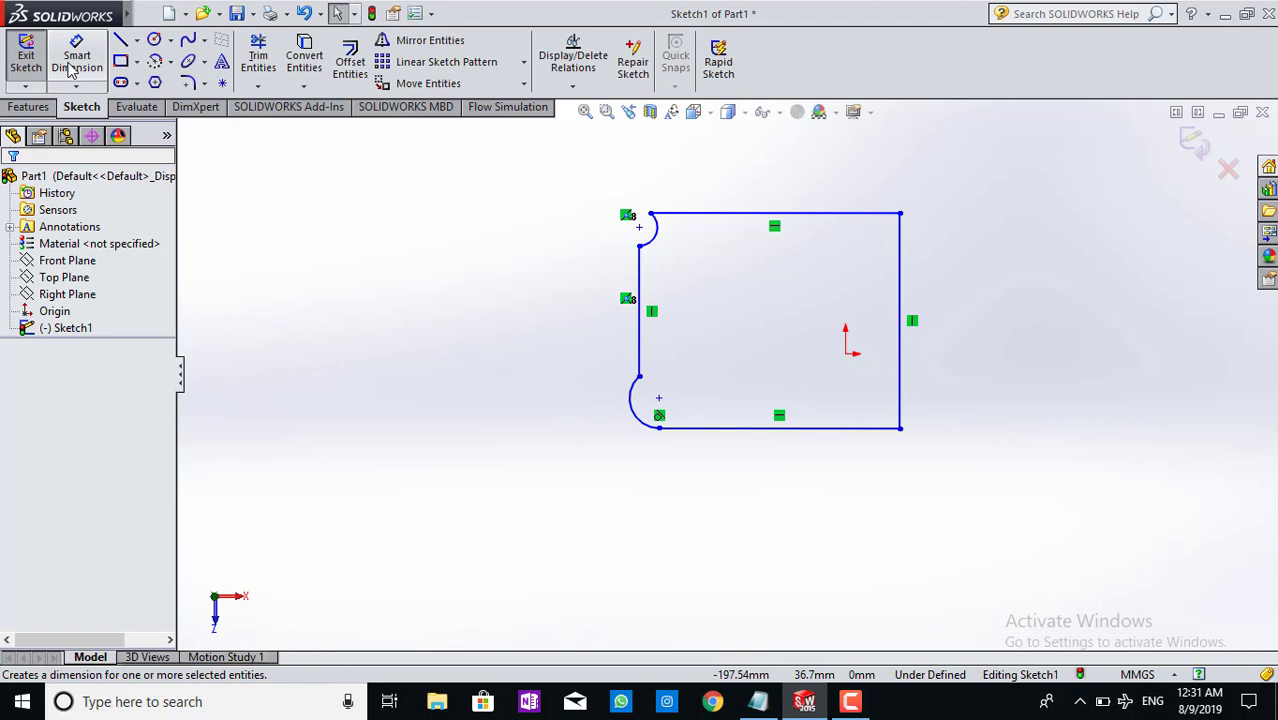
click(79, 90)
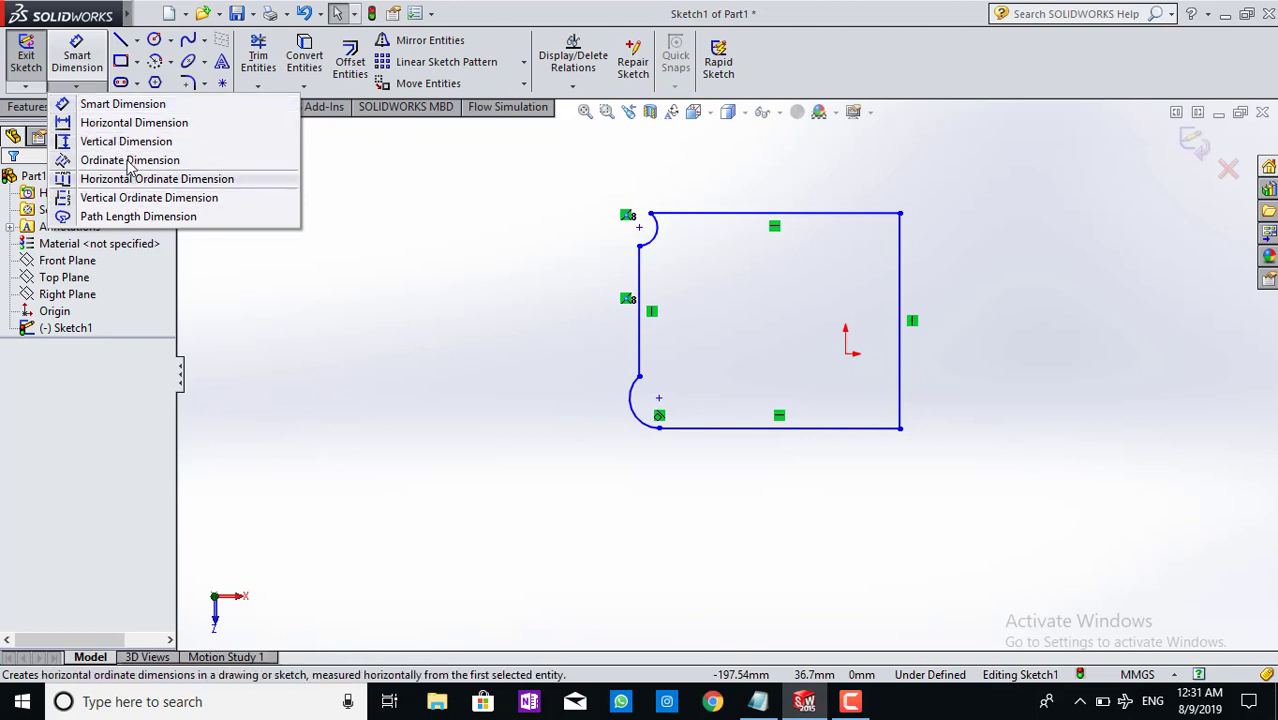
Add a Smart Dimension to the right vertical line and set it to 100 mm.
click(120, 106)
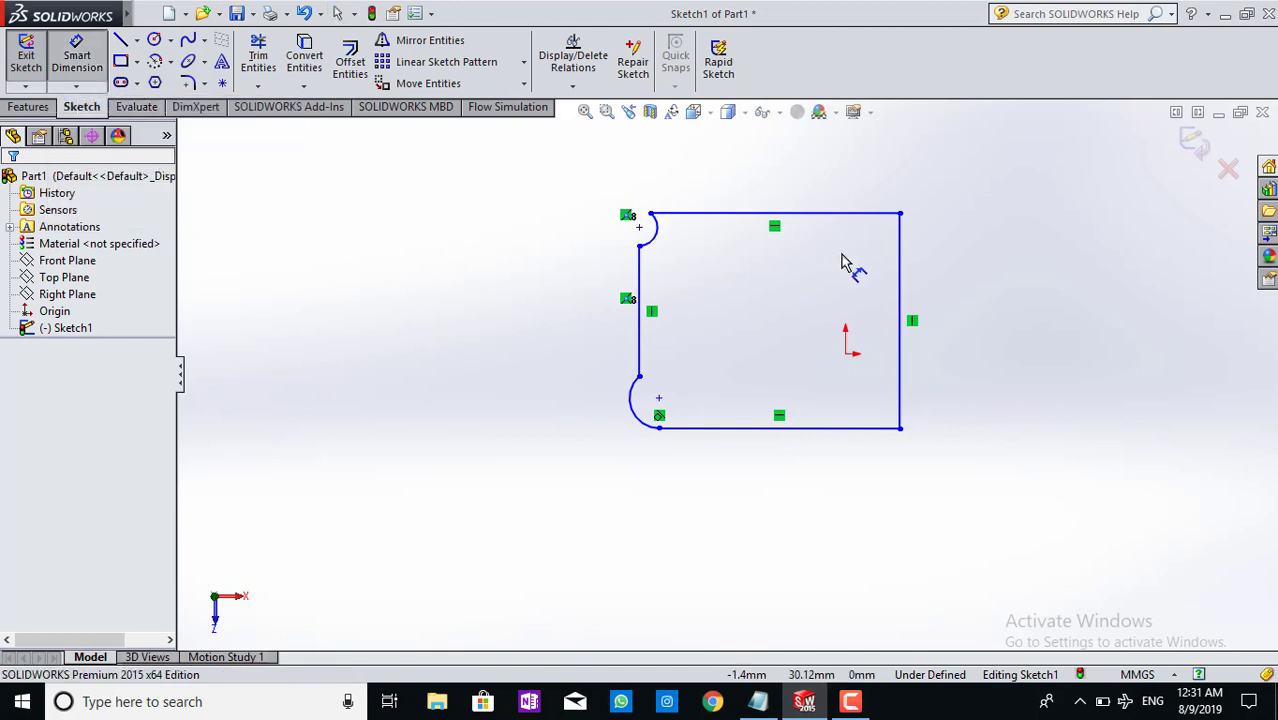
click(906, 250)
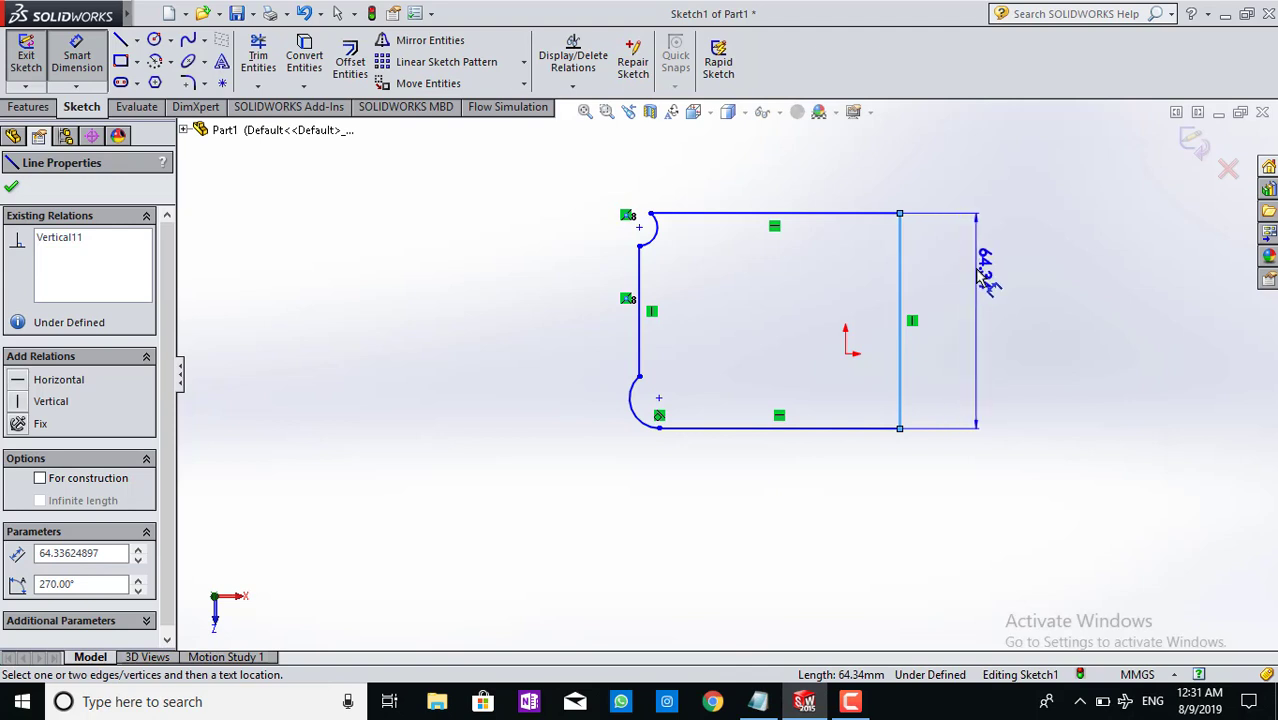
click(985, 275)
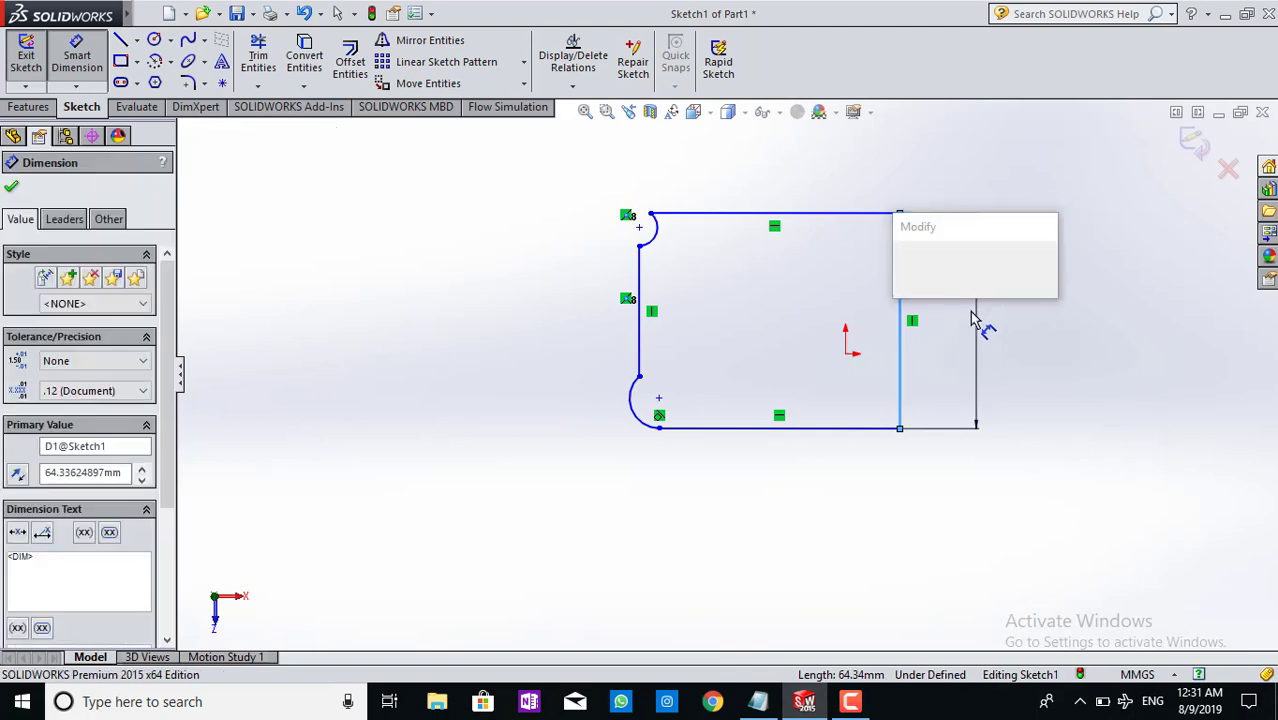
drag(947, 238, 441, 223)
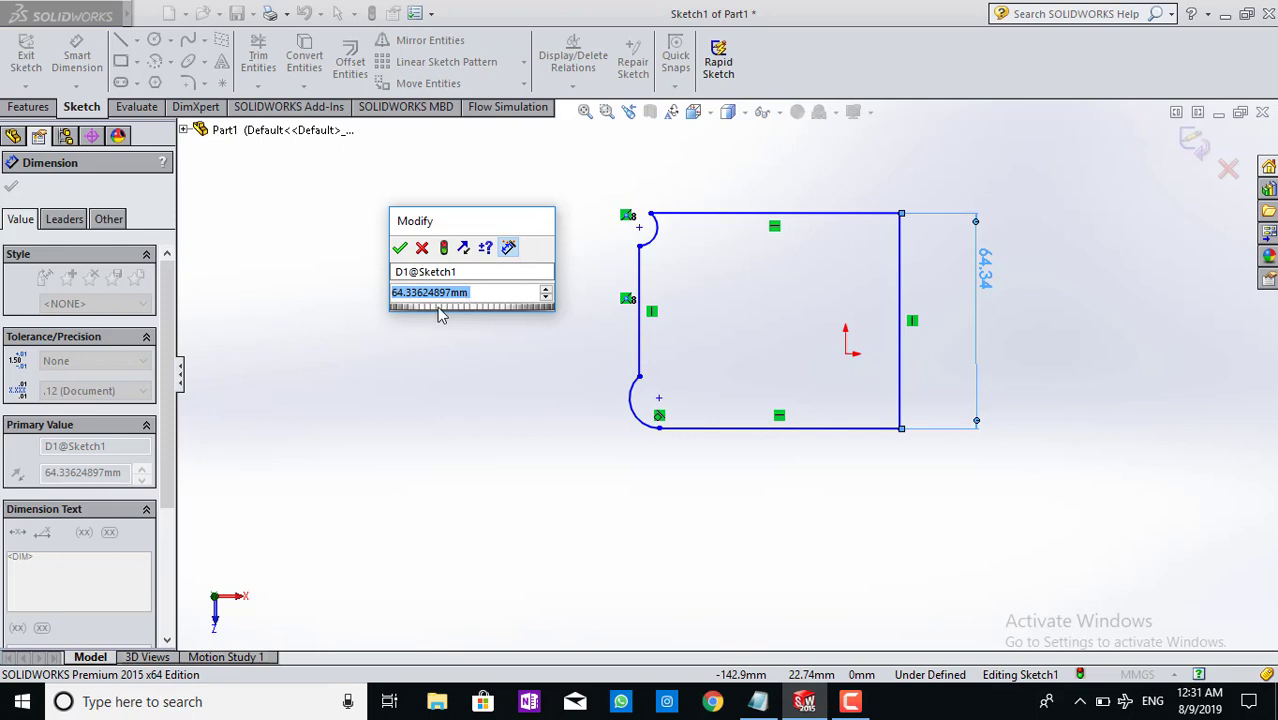
click(439, 309)
drag(447, 307, 432, 316)
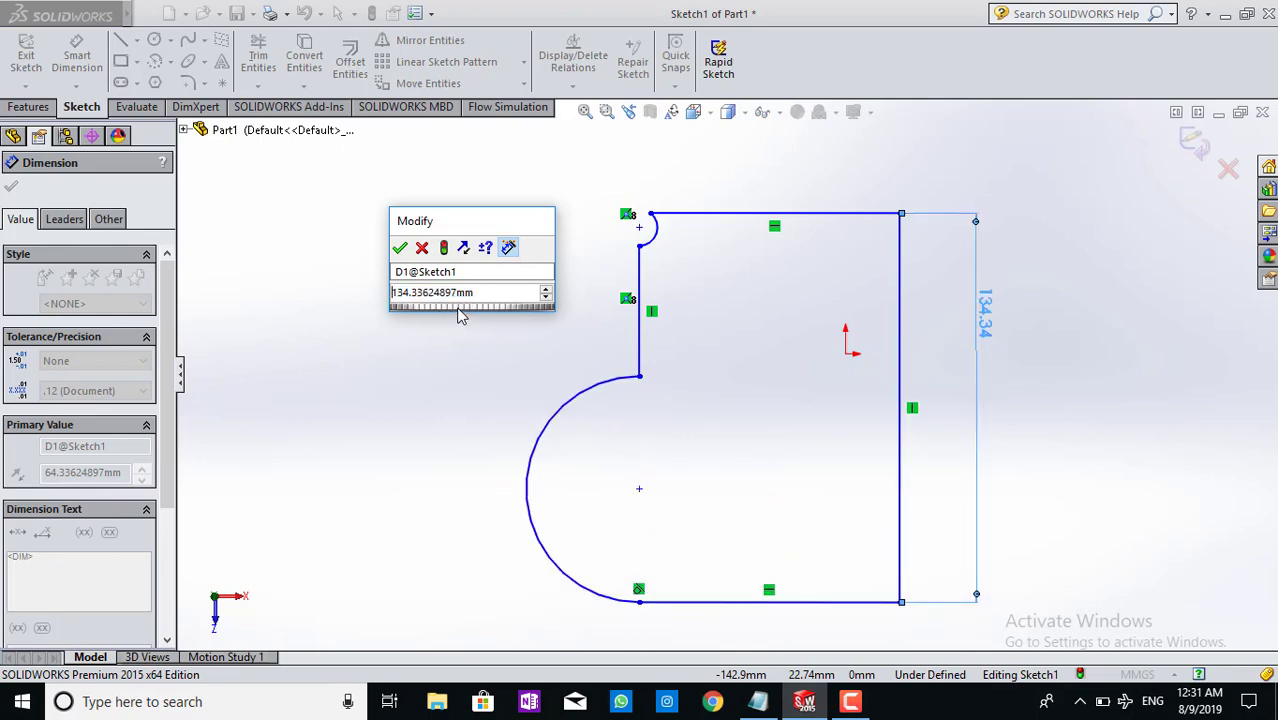
drag(432, 316, 428, 306)
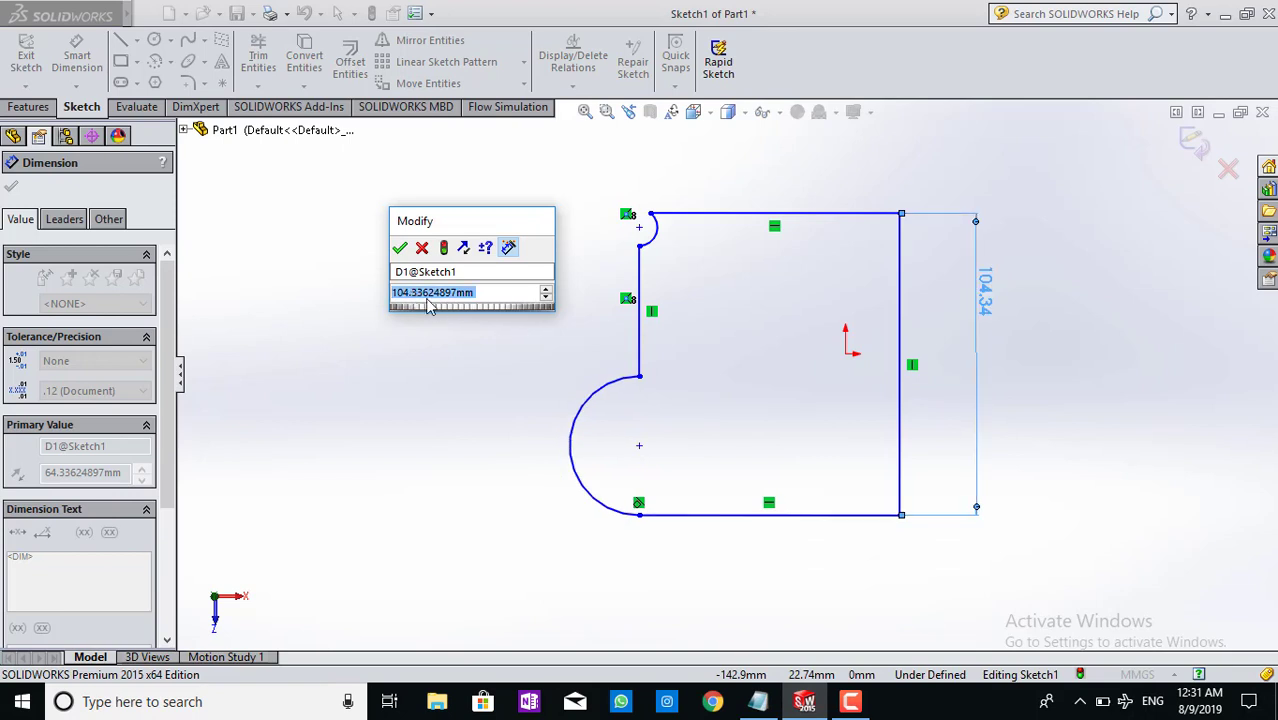
text(100)
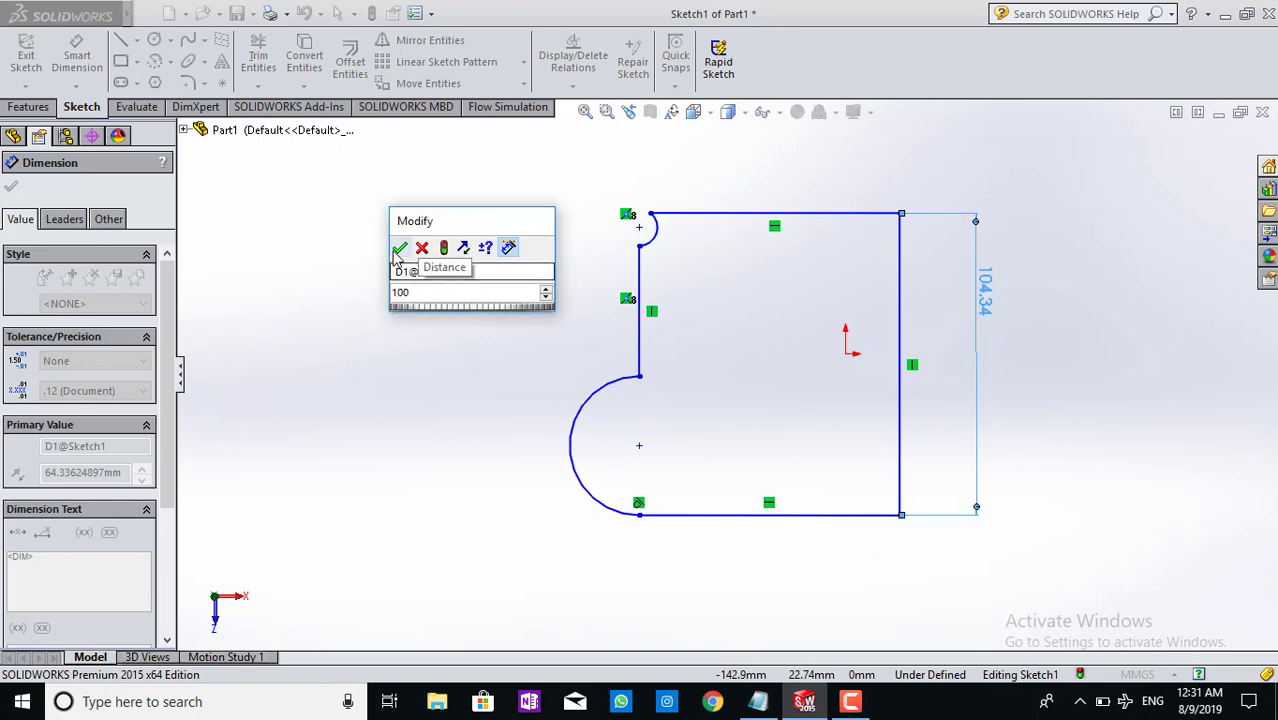
click(399, 249)
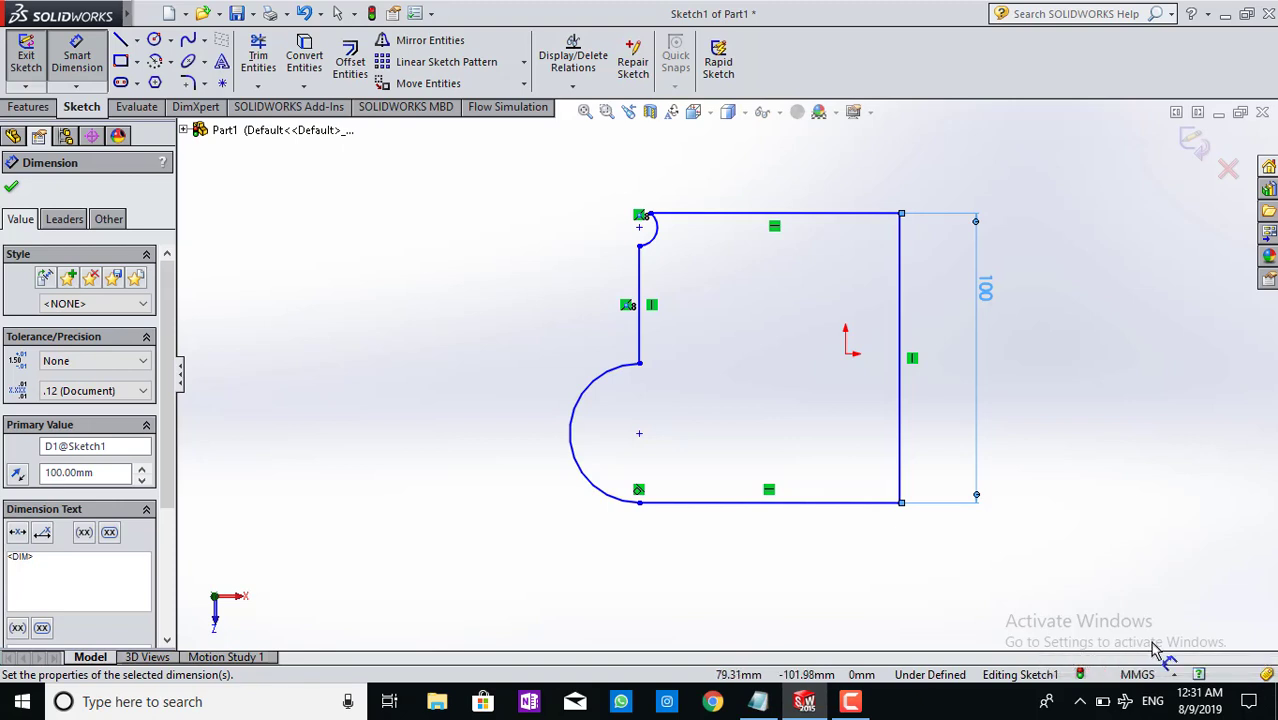
click(1178, 672)
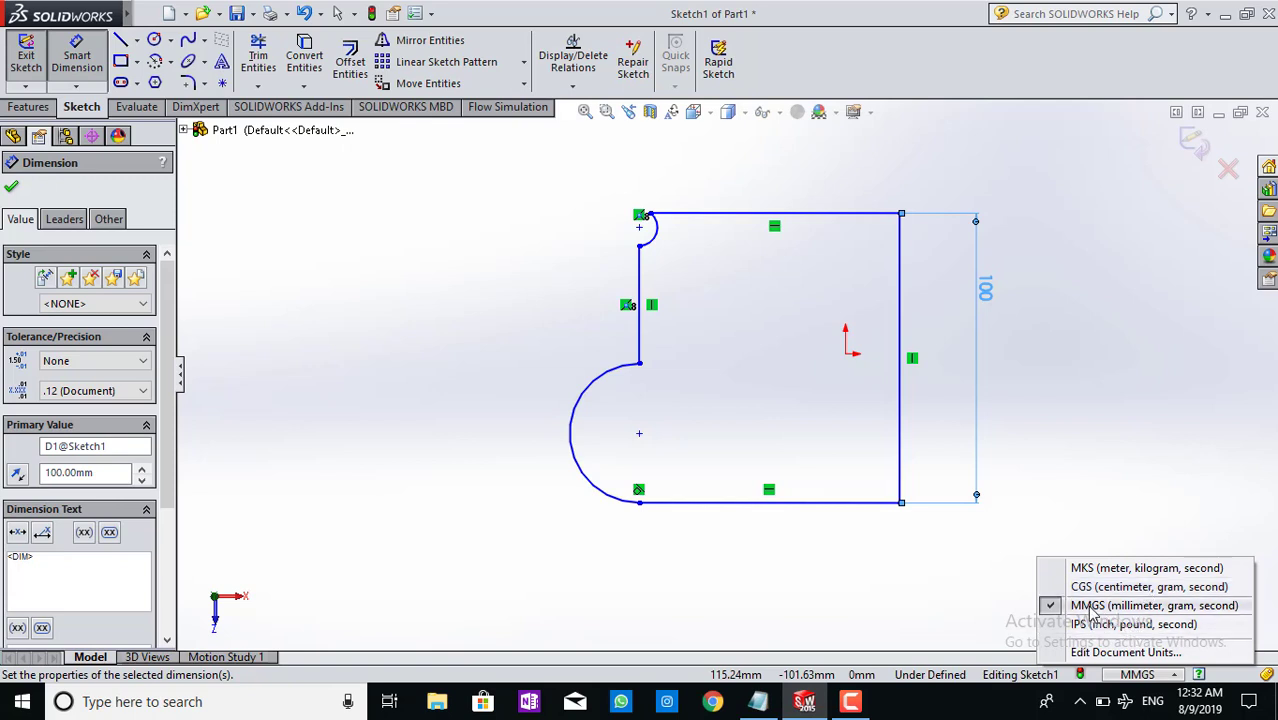
click(1085, 625)
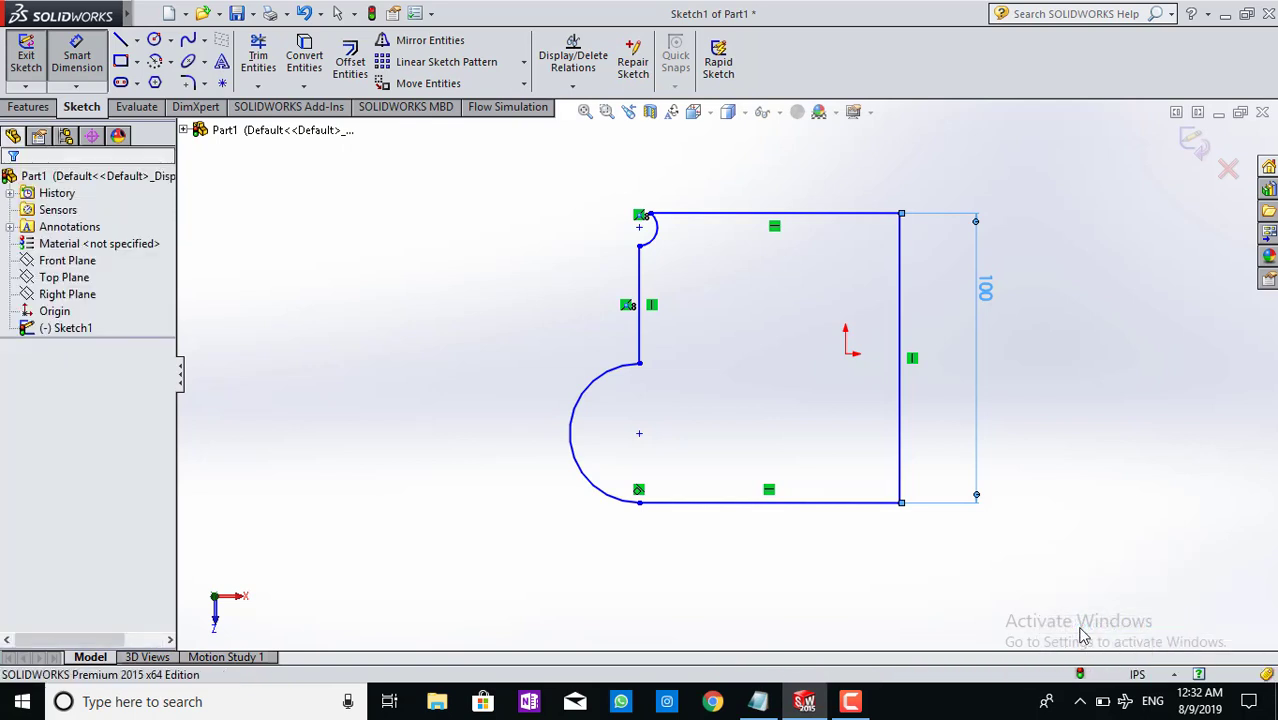
key(ctrl+b)
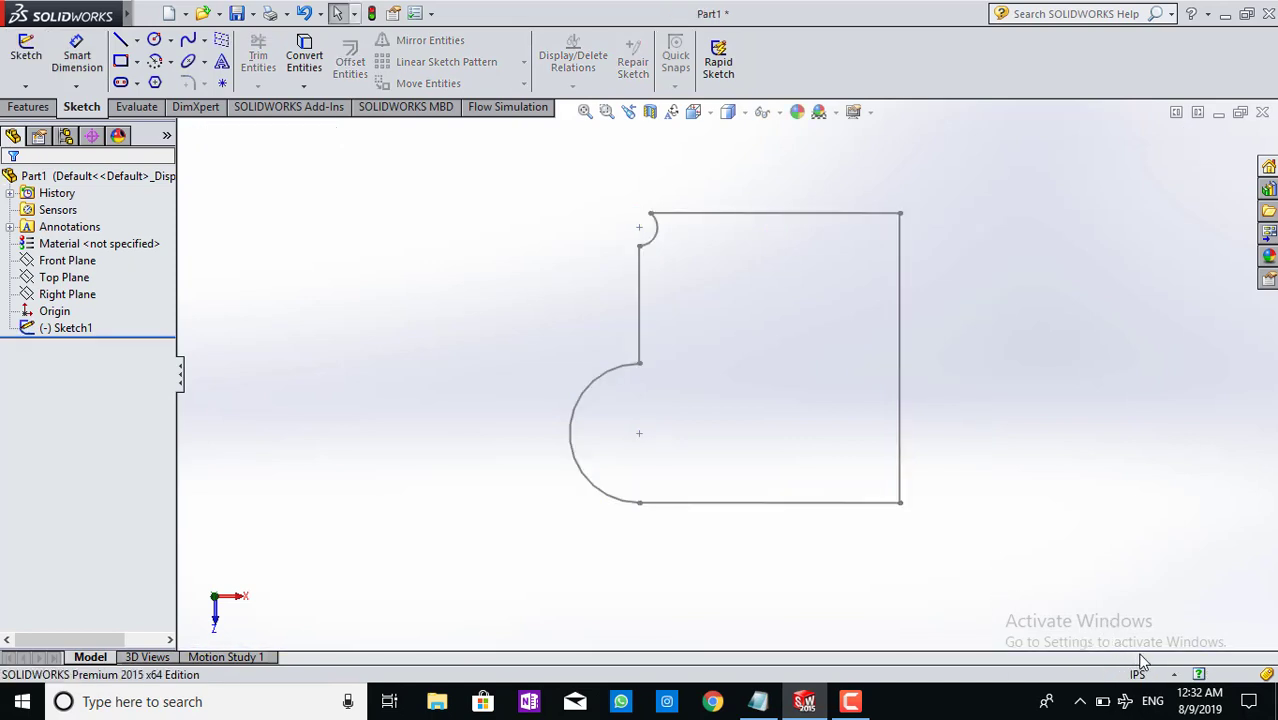
click(1172, 676)
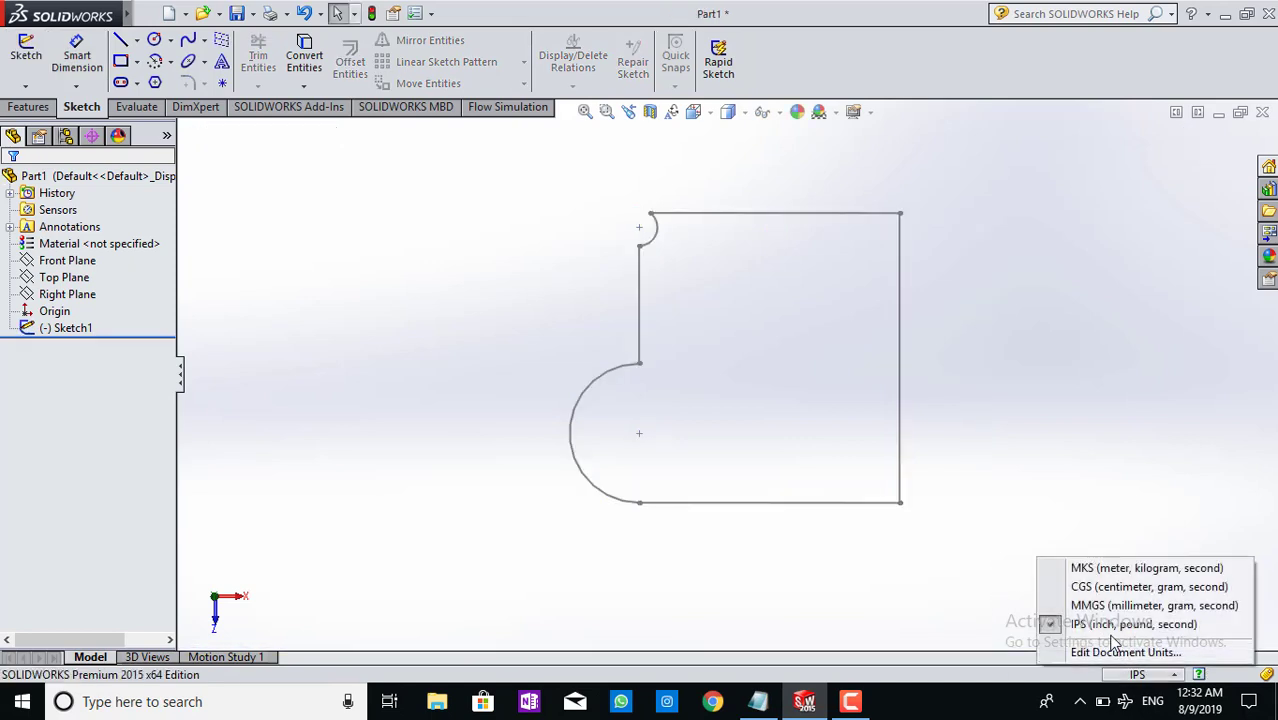
click(1099, 607)
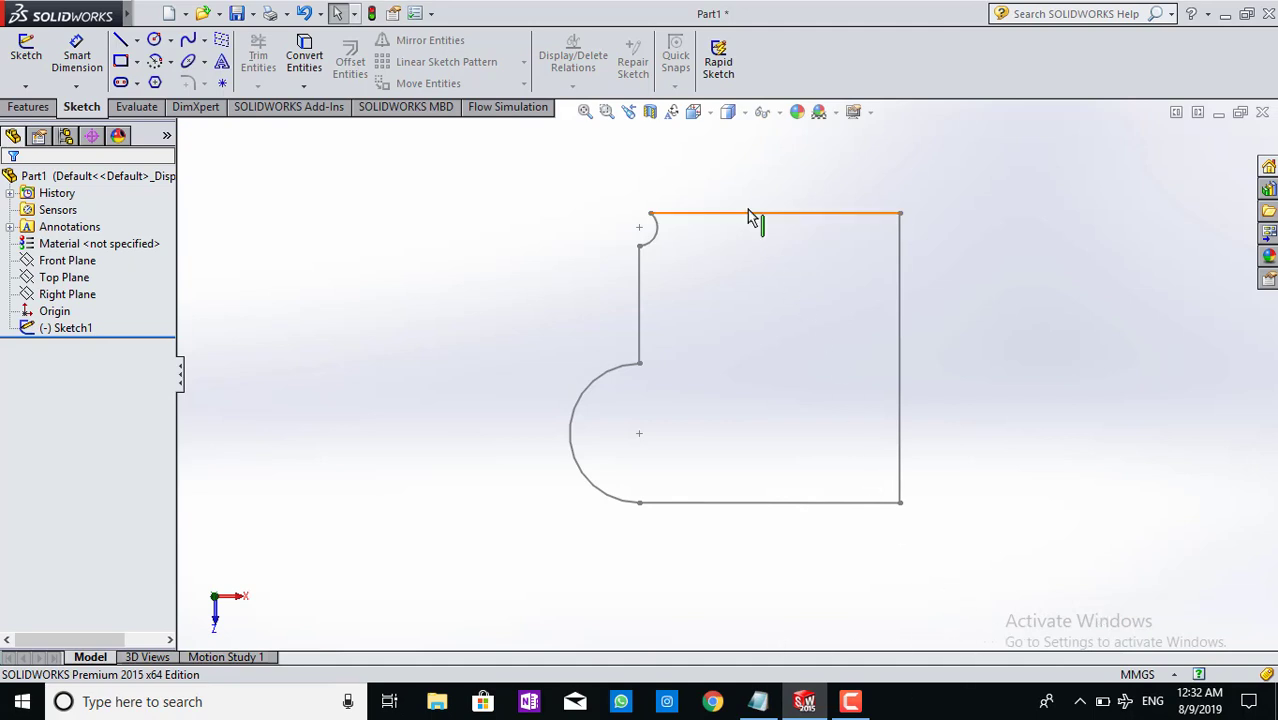
double_click(91, 333)
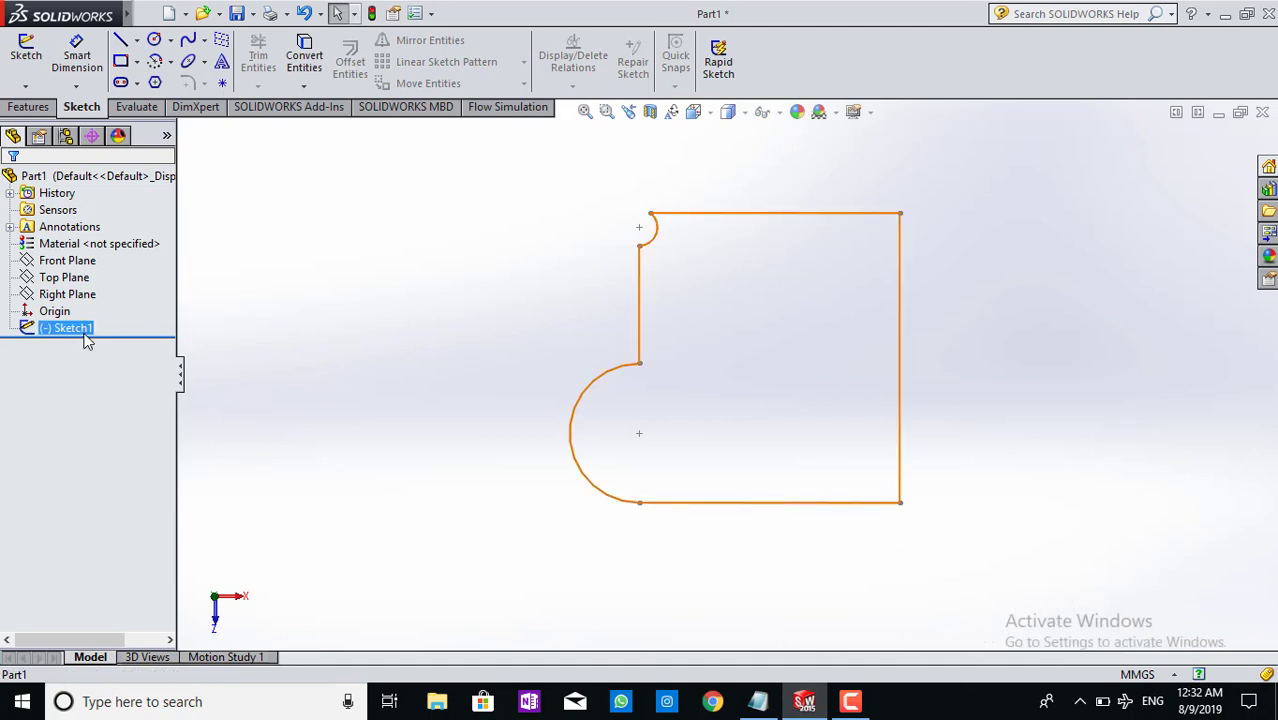
click(1052, 313)
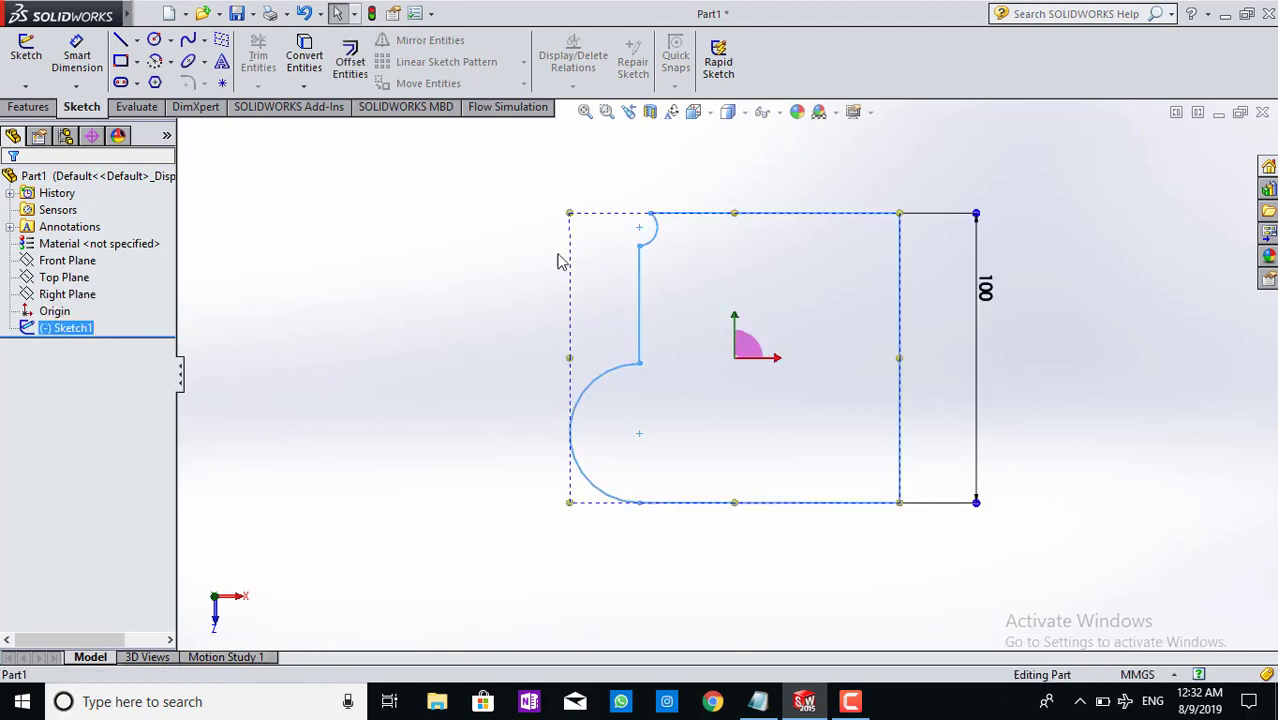
click(26, 55)
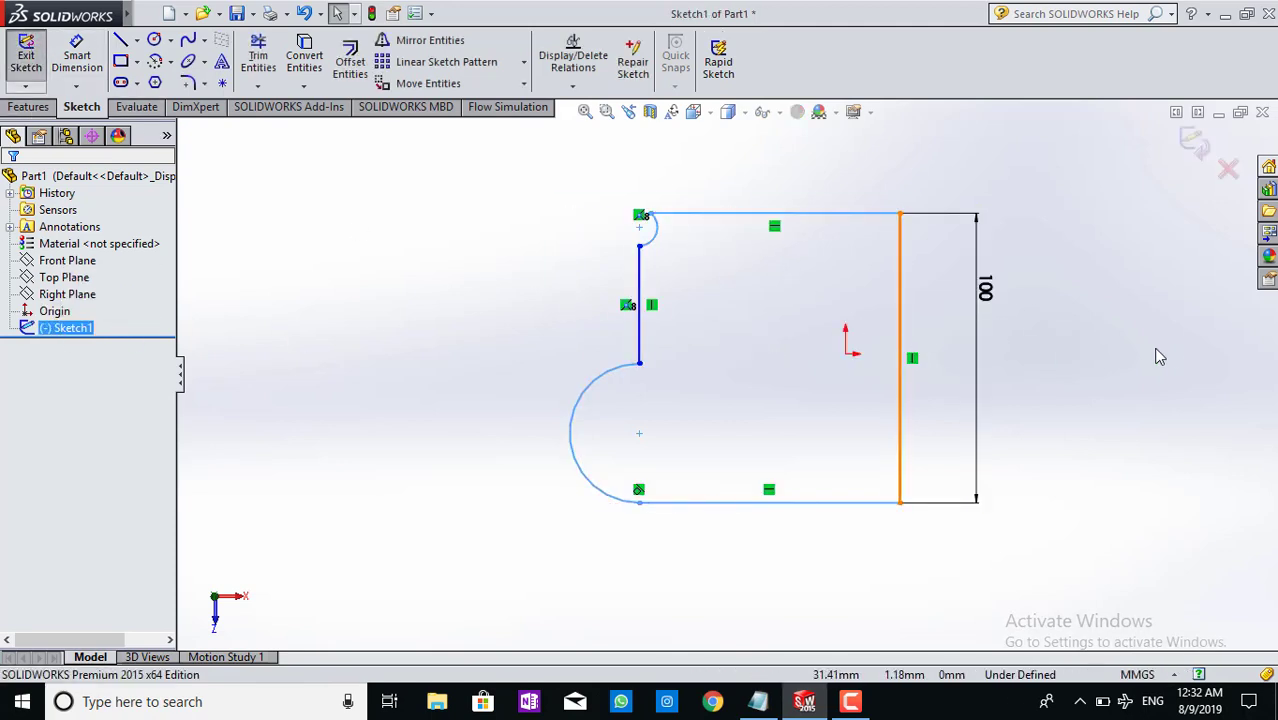
Dimension the top line (86.07), bottom line (89.99) and large arc radius (R24).
click(1021, 270)
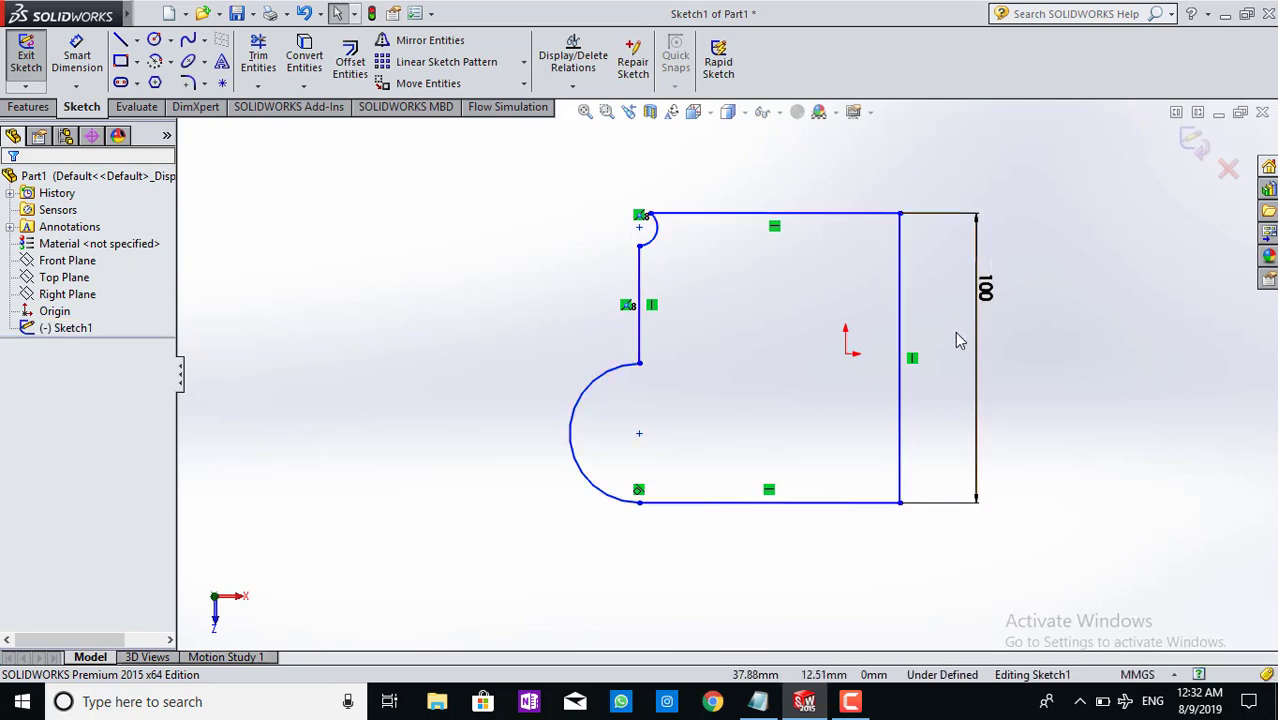
click(80, 60)
click(719, 213)
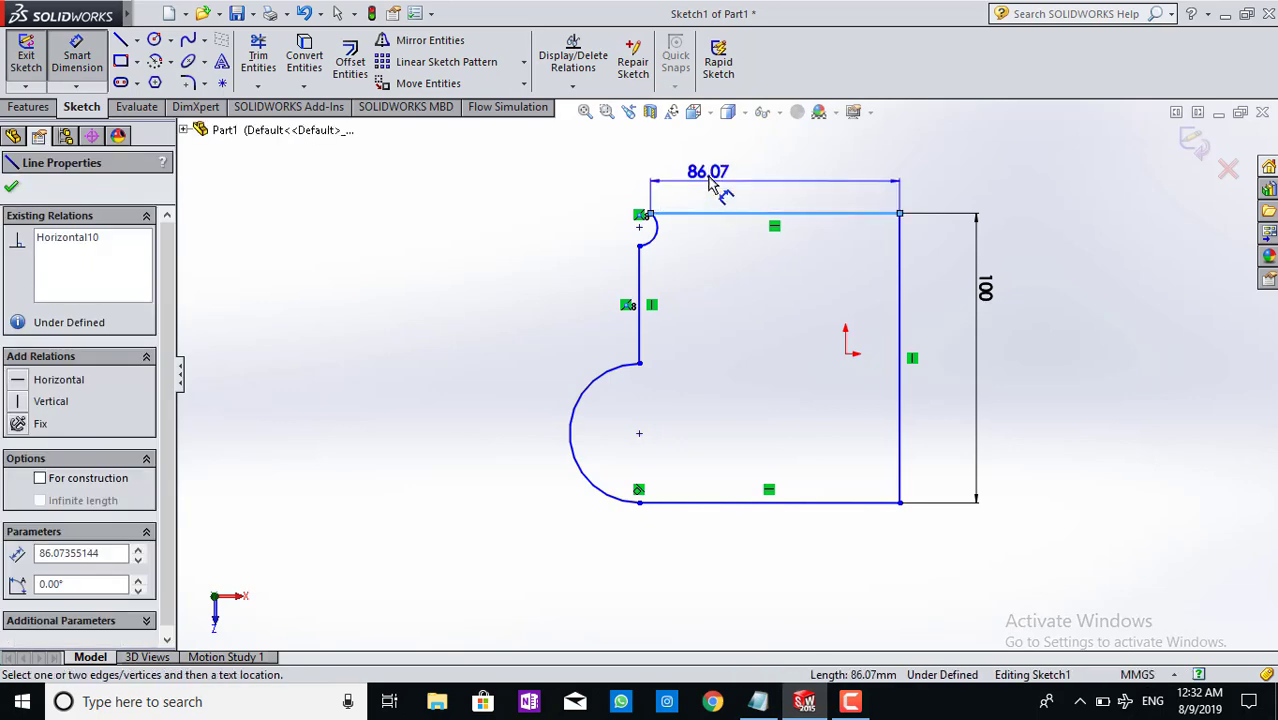
click(724, 178)
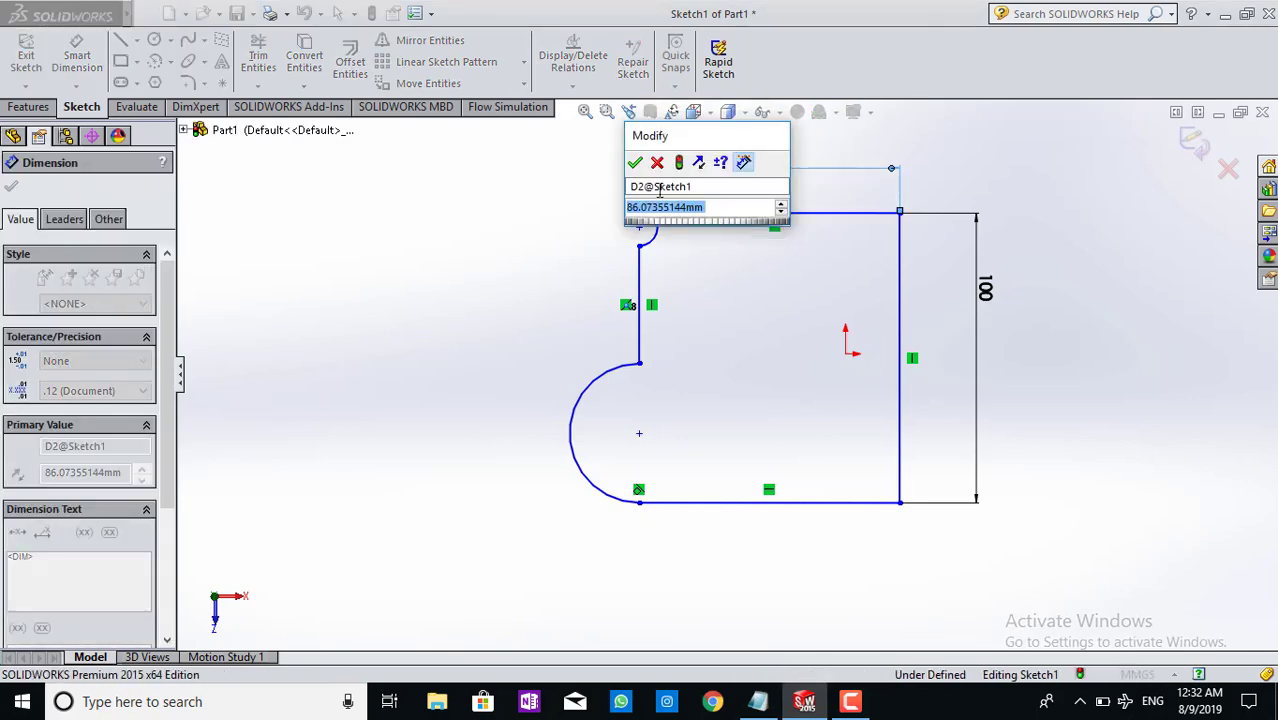
click(635, 162)
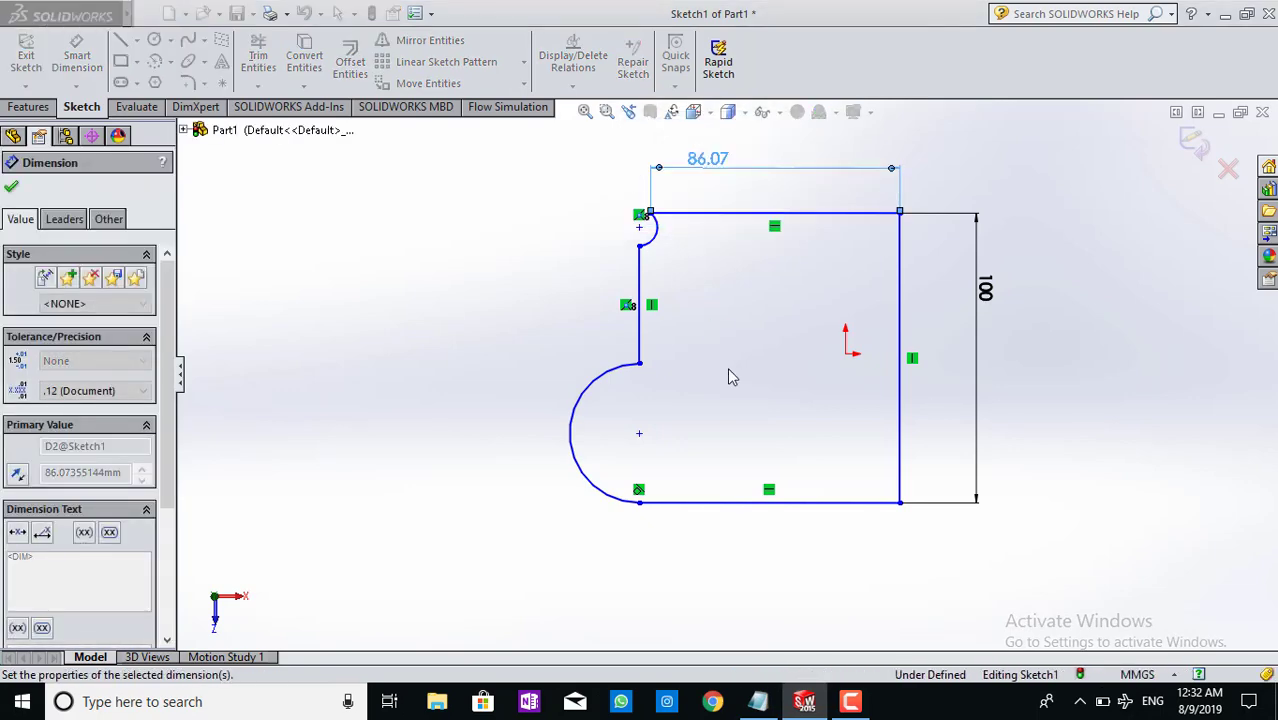
click(755, 512)
click(756, 560)
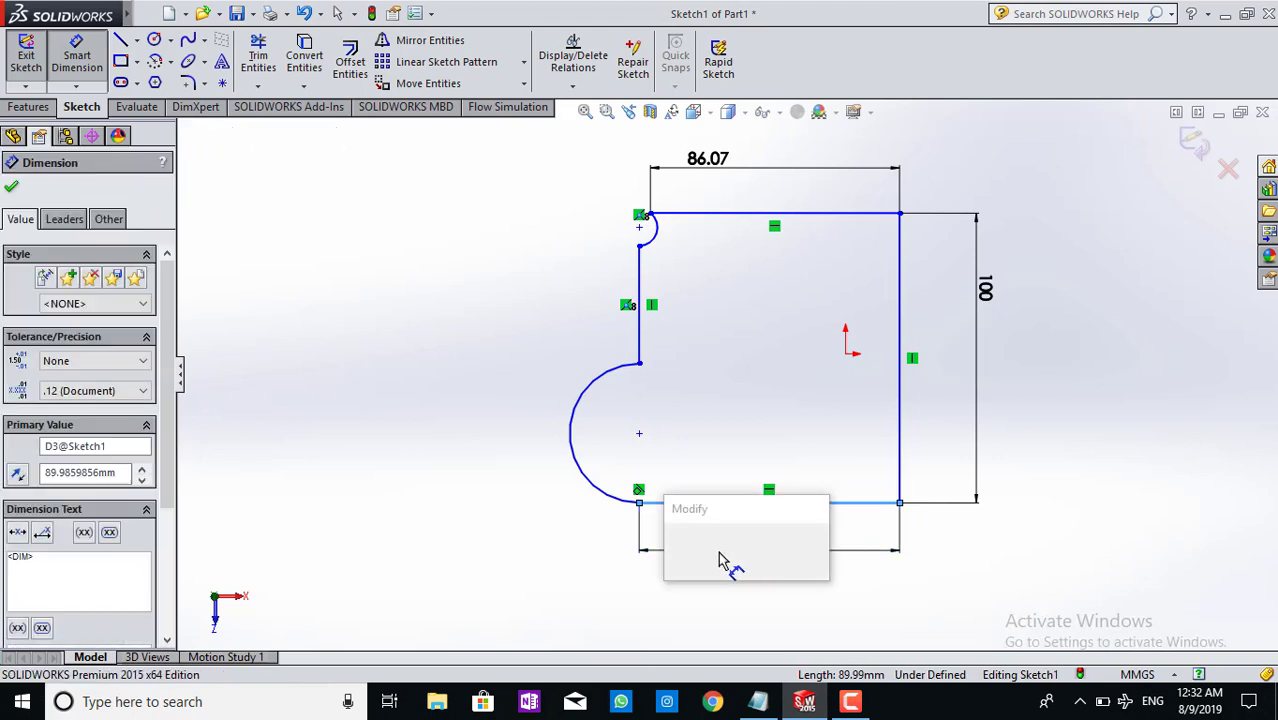
click(675, 546)
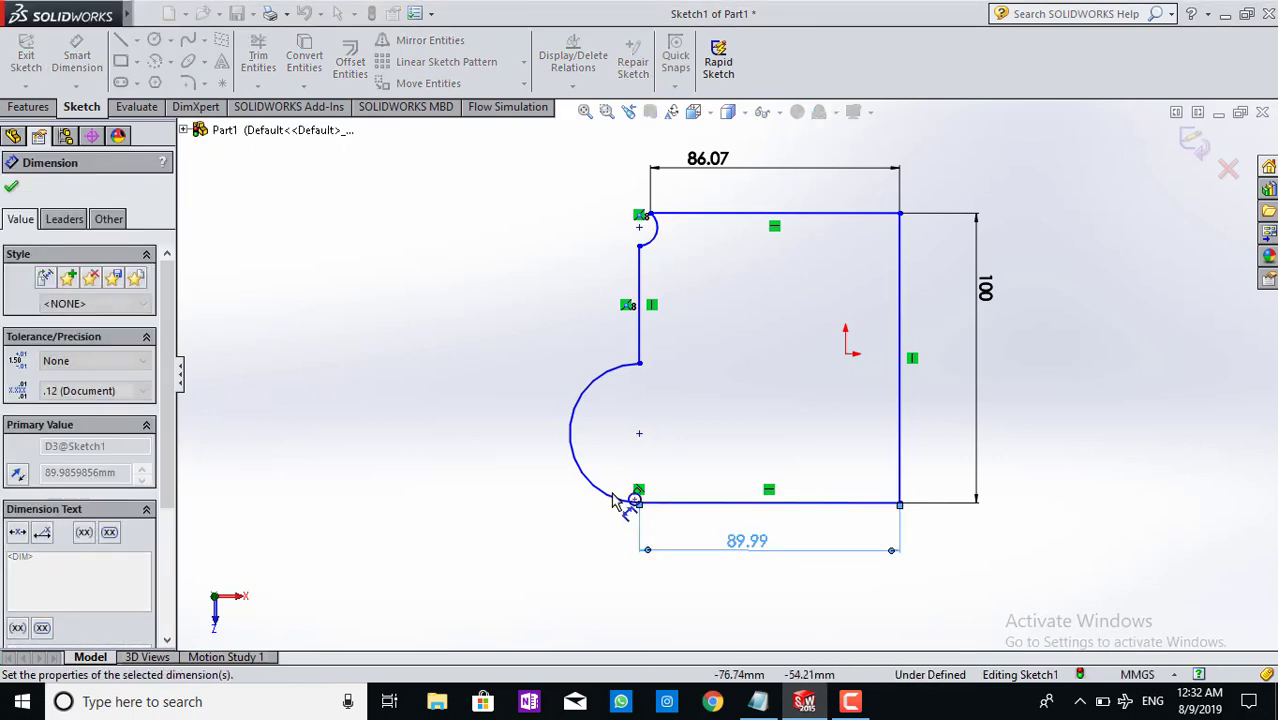
click(572, 428)
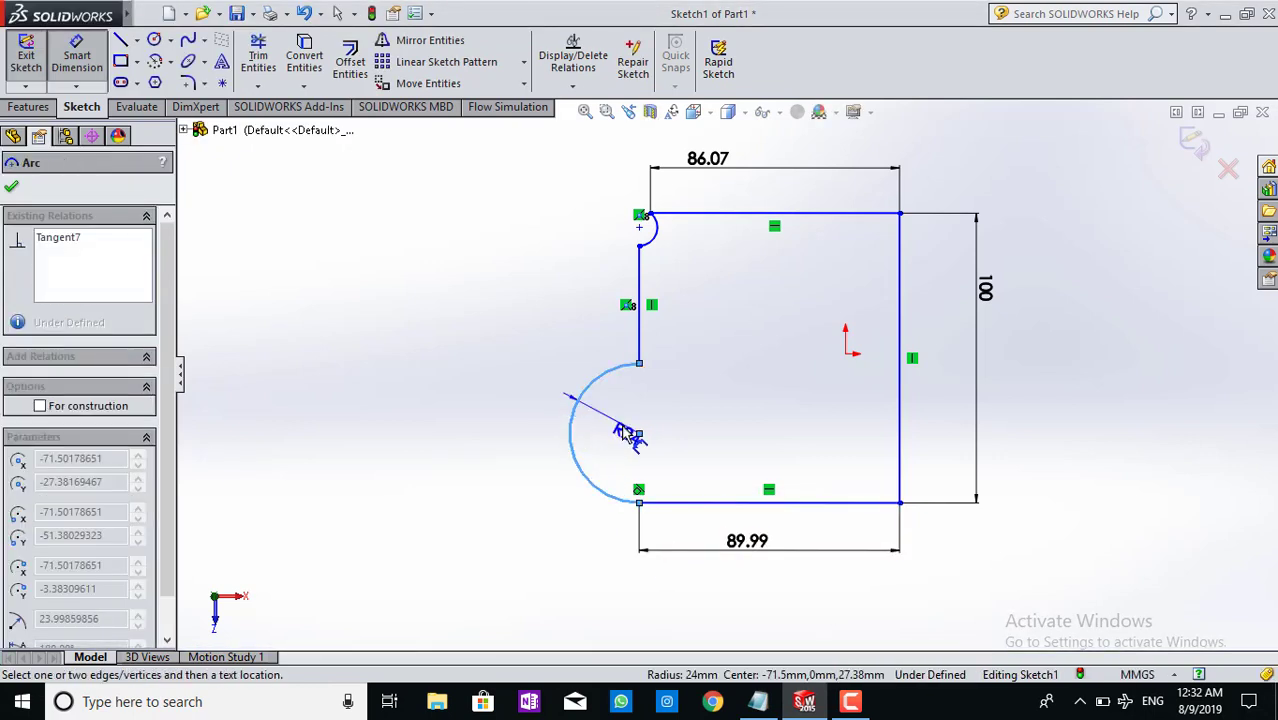
click(619, 433)
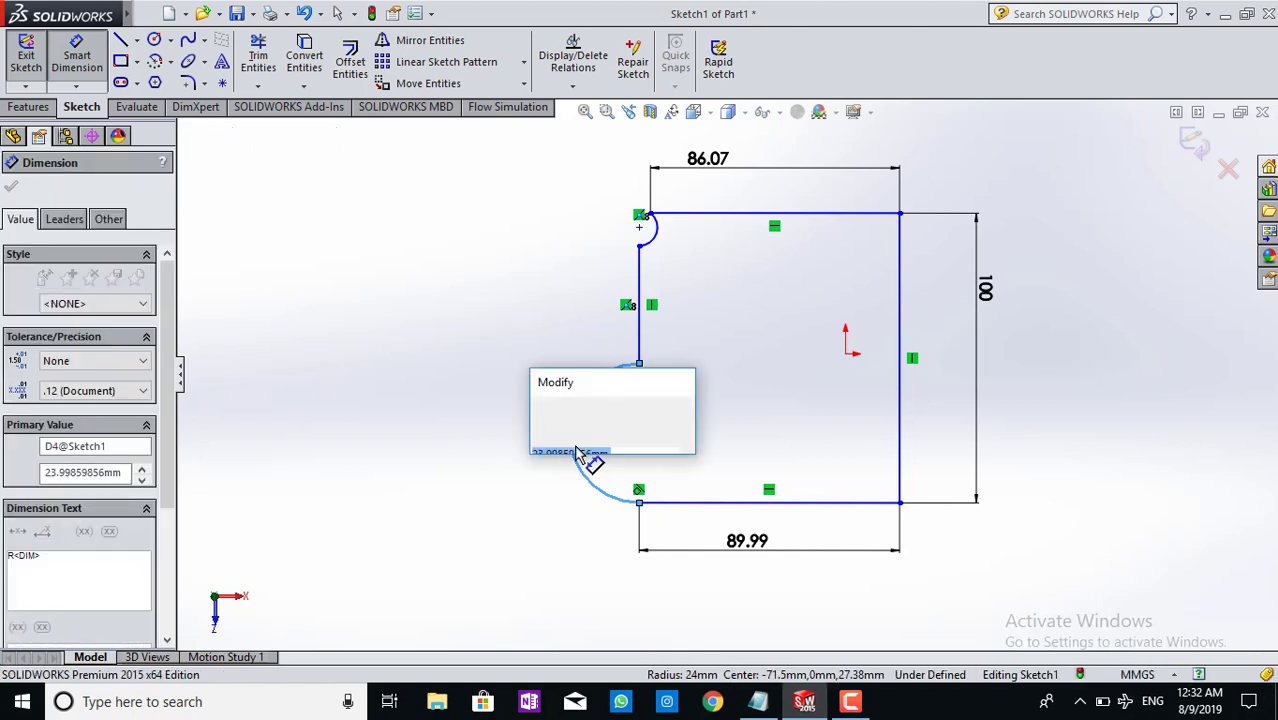
click(543, 418)
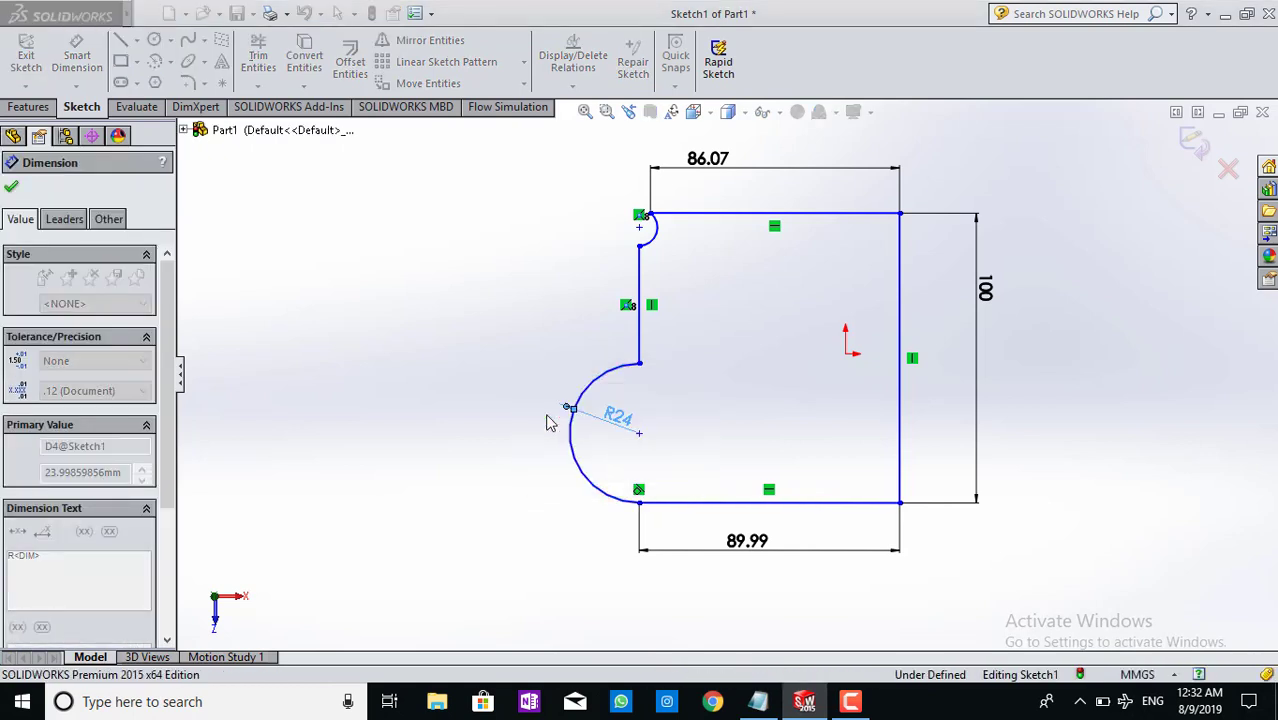
Dimension the vertical edge at 40.66 and the small arc at R6.35.
click(640, 312)
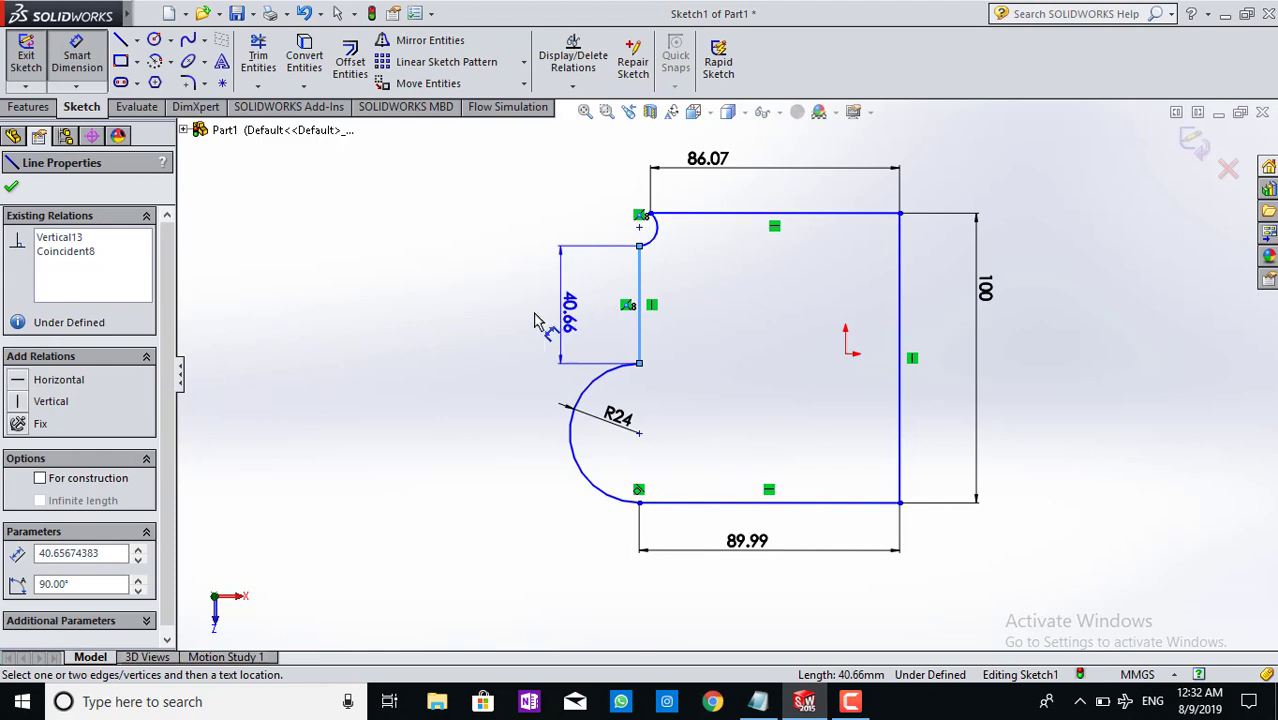
click(493, 322)
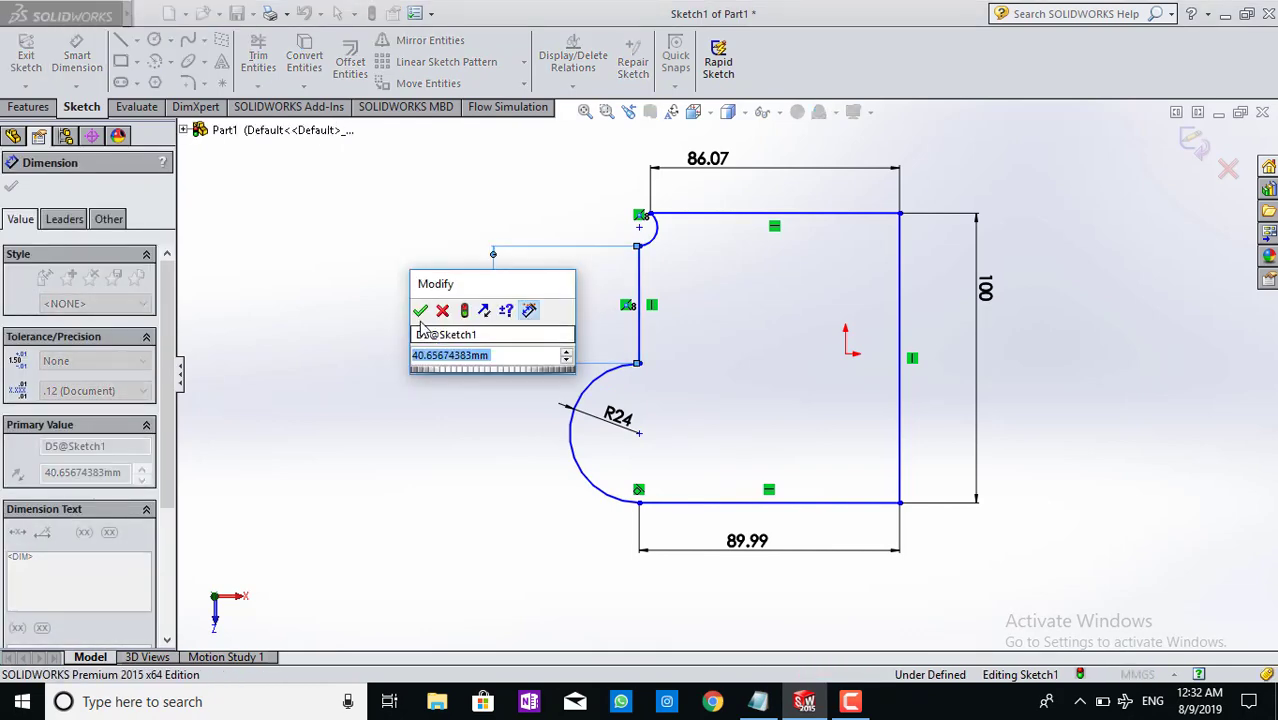
key(Return)
click(653, 242)
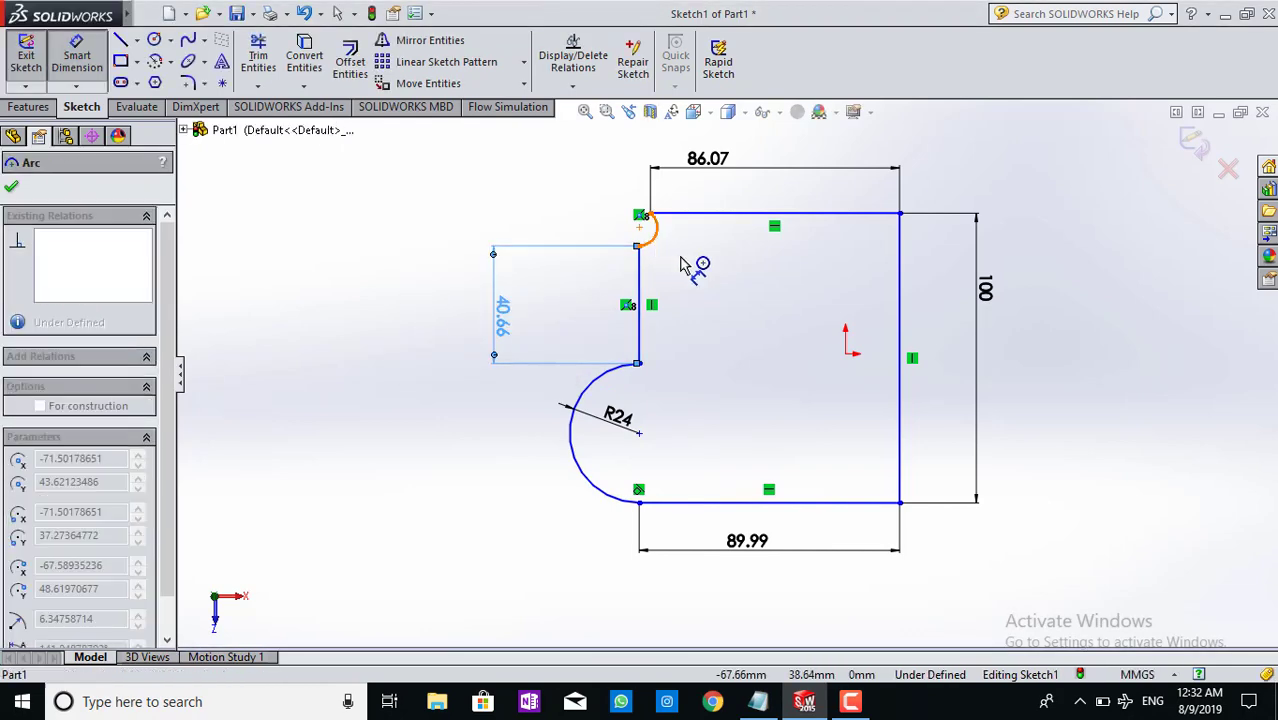
click(714, 281)
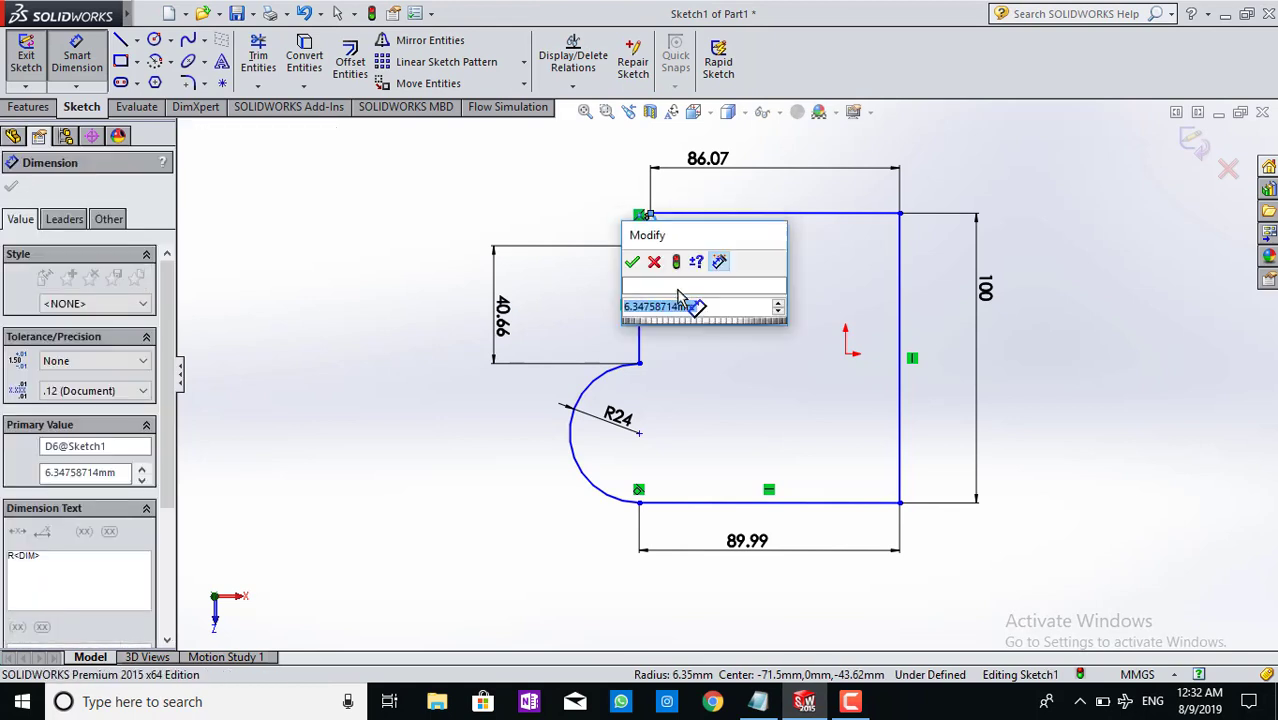
click(634, 263)
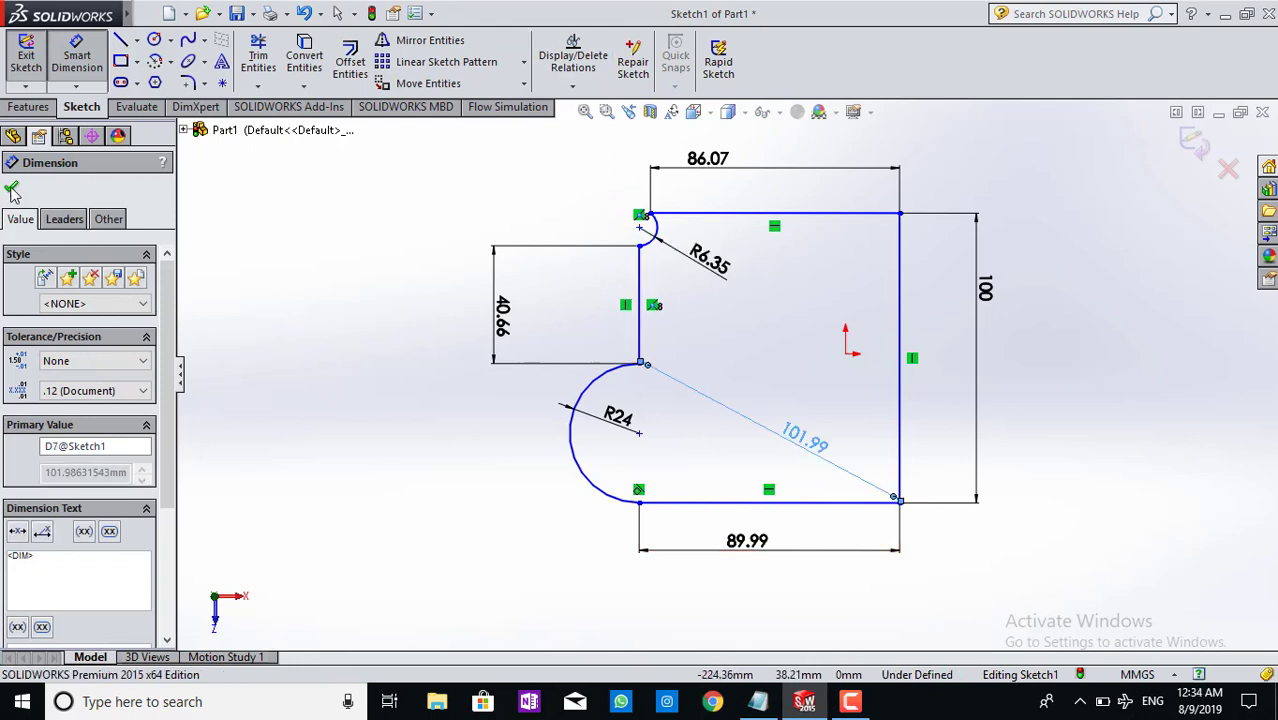
Close the dimension settings, check the Notepad notes, and bring up the Features commands.
click(12, 190)
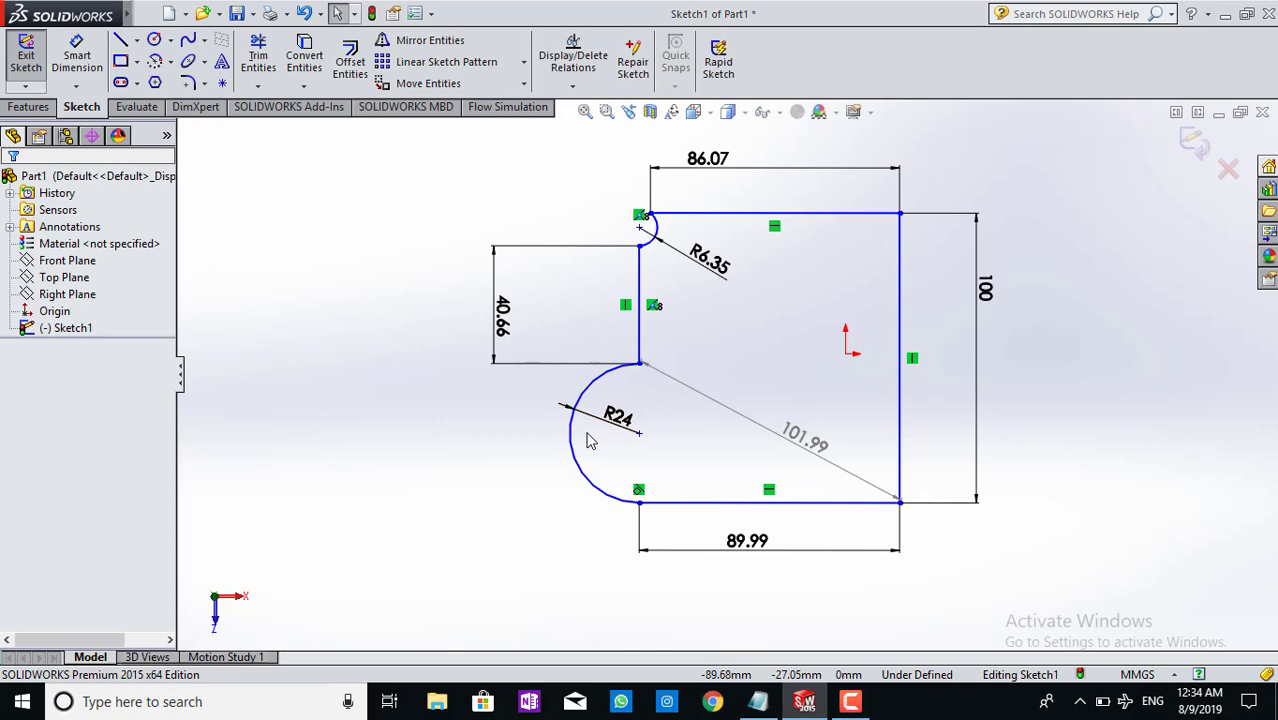
click(757, 701)
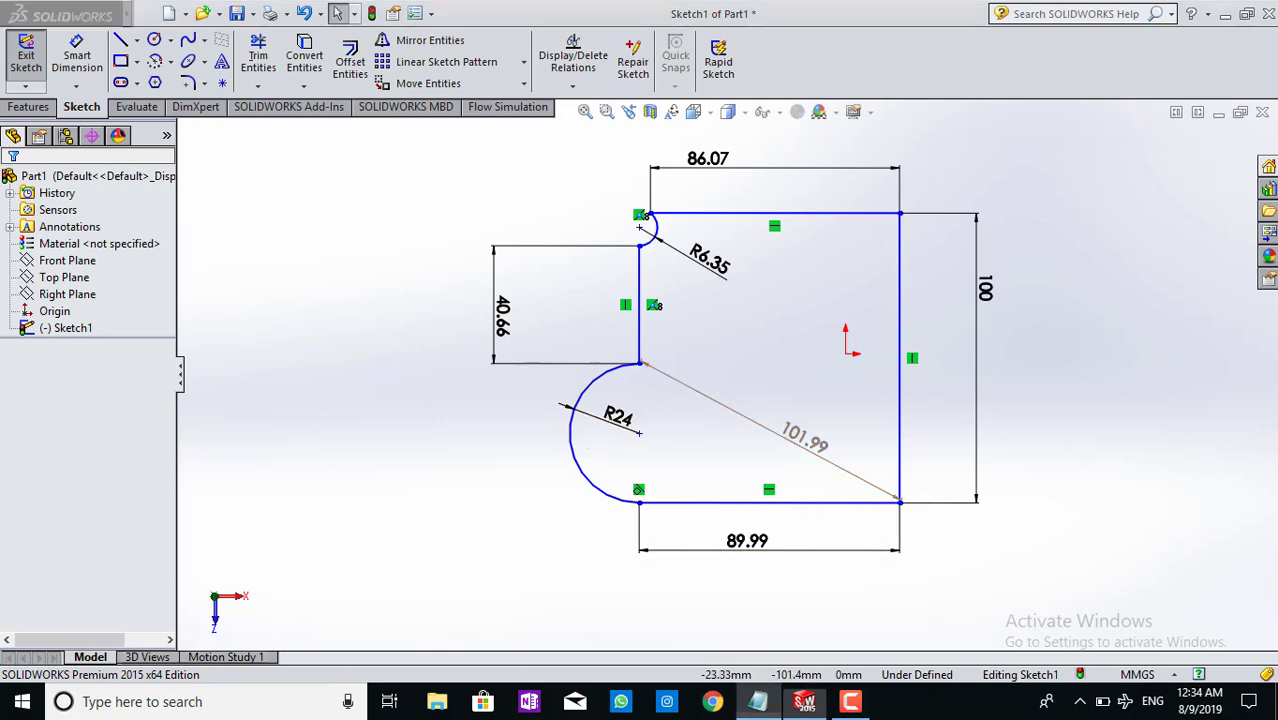
click(1171, 10)
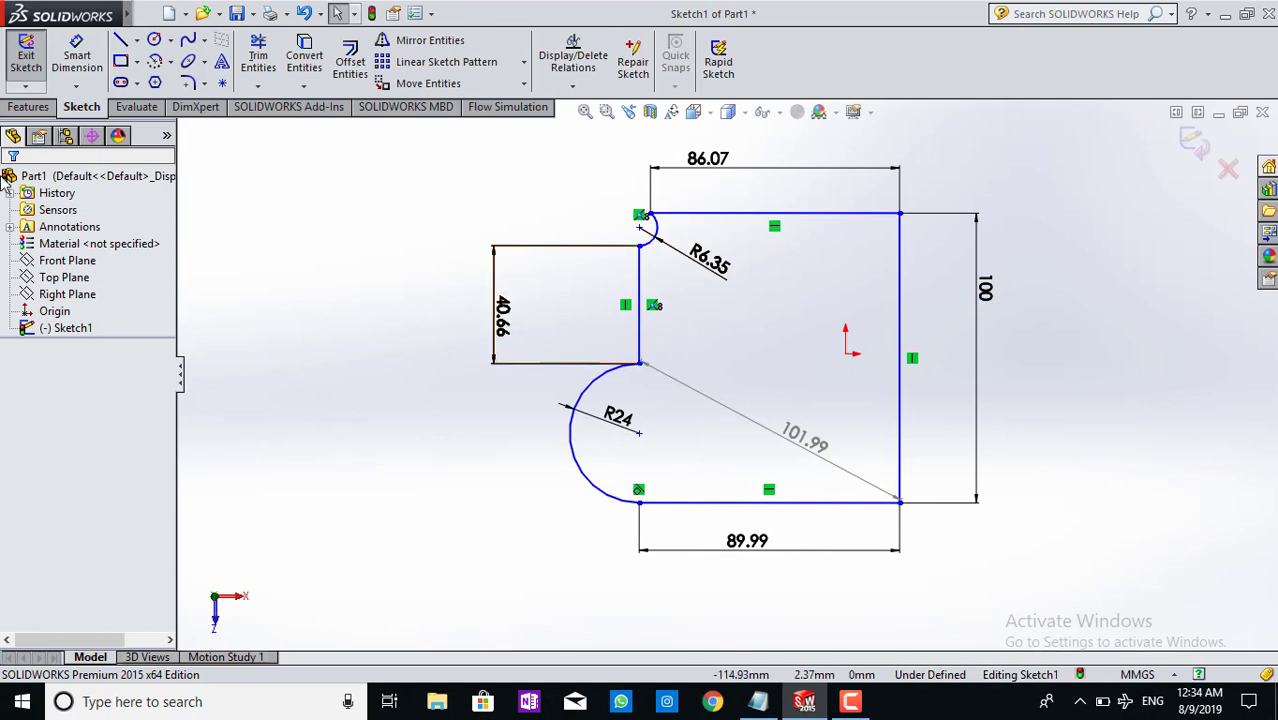
click(27, 107)
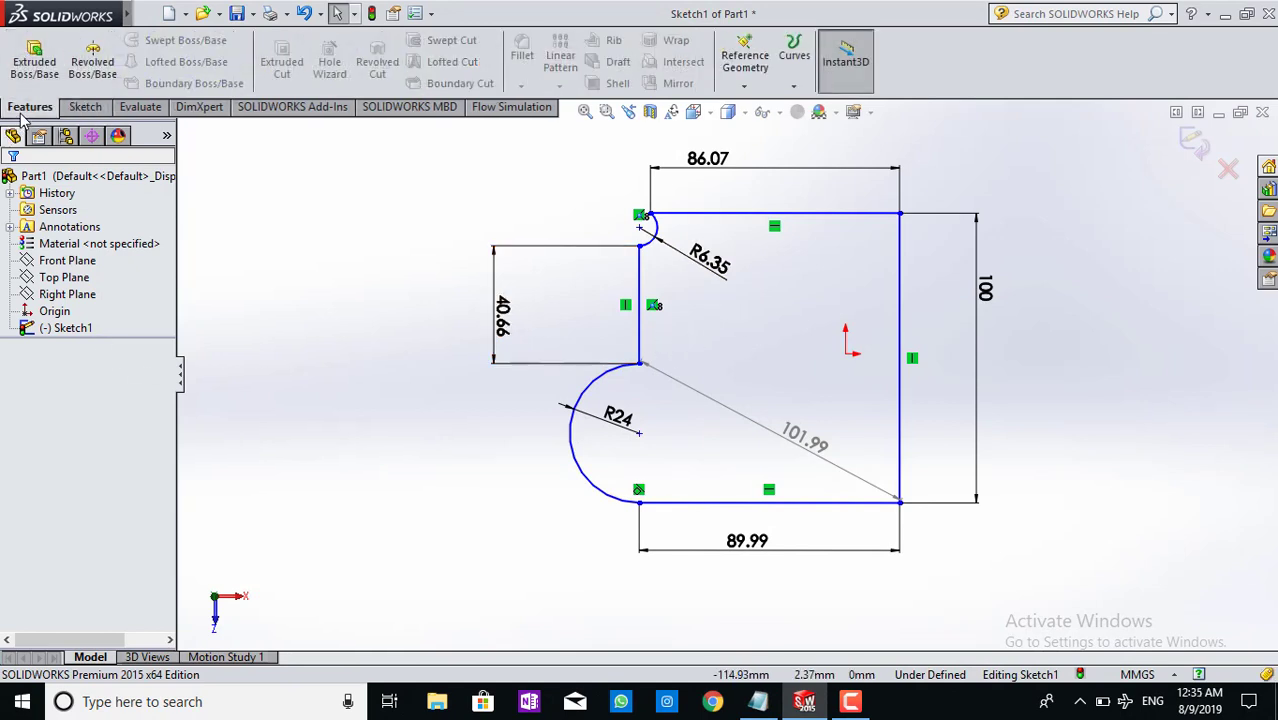
Start Extruded Boss/Base, trying then clearing the Direction 2 and Thin Feature options.
click(30, 75)
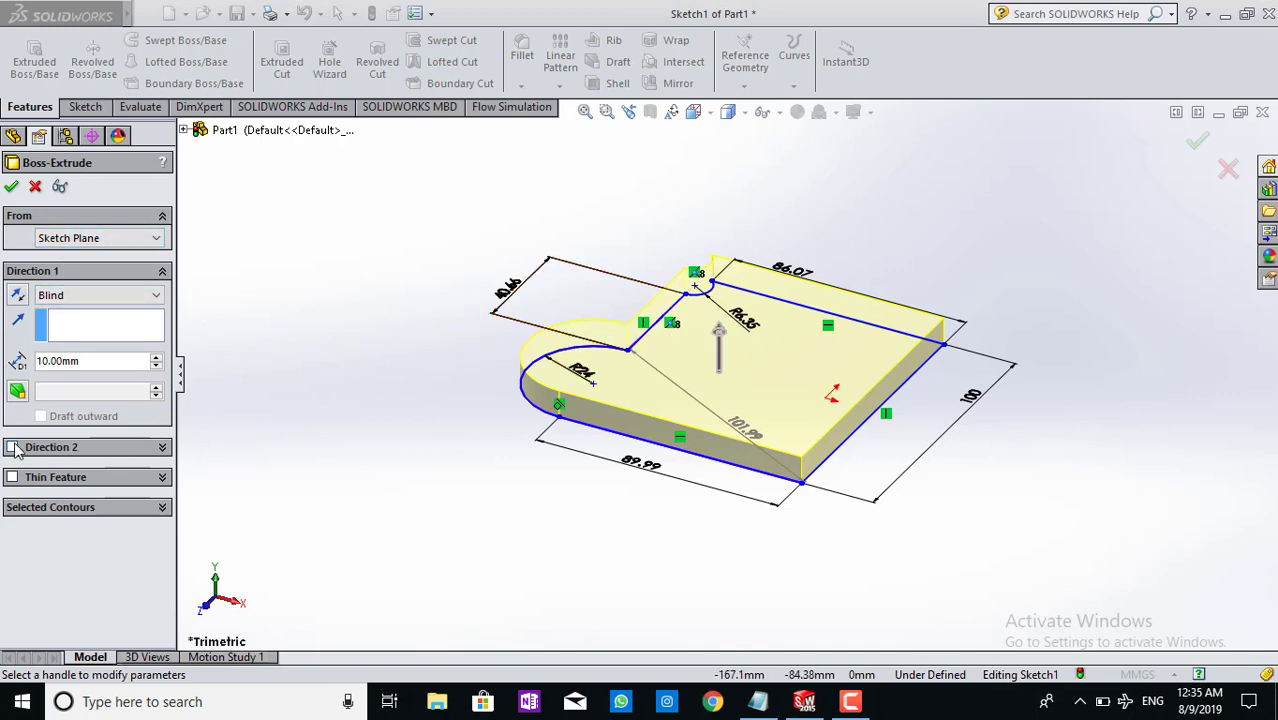
click(12, 447)
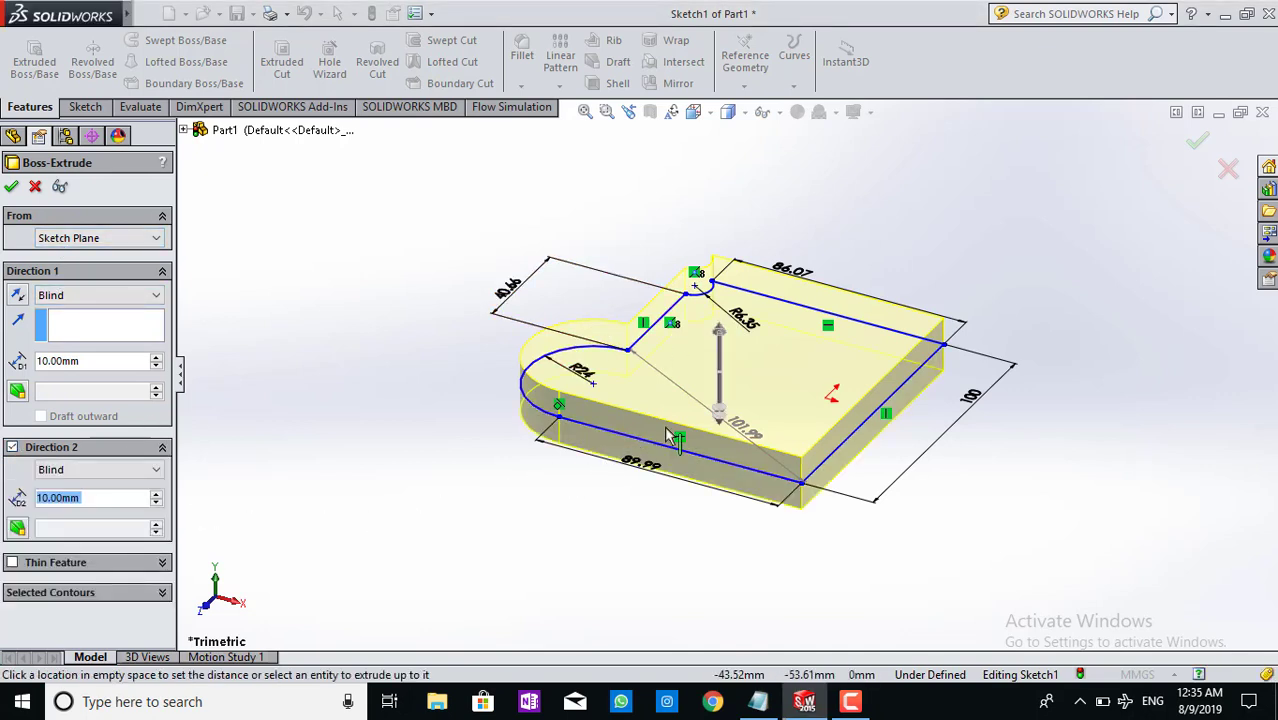
click(12, 562)
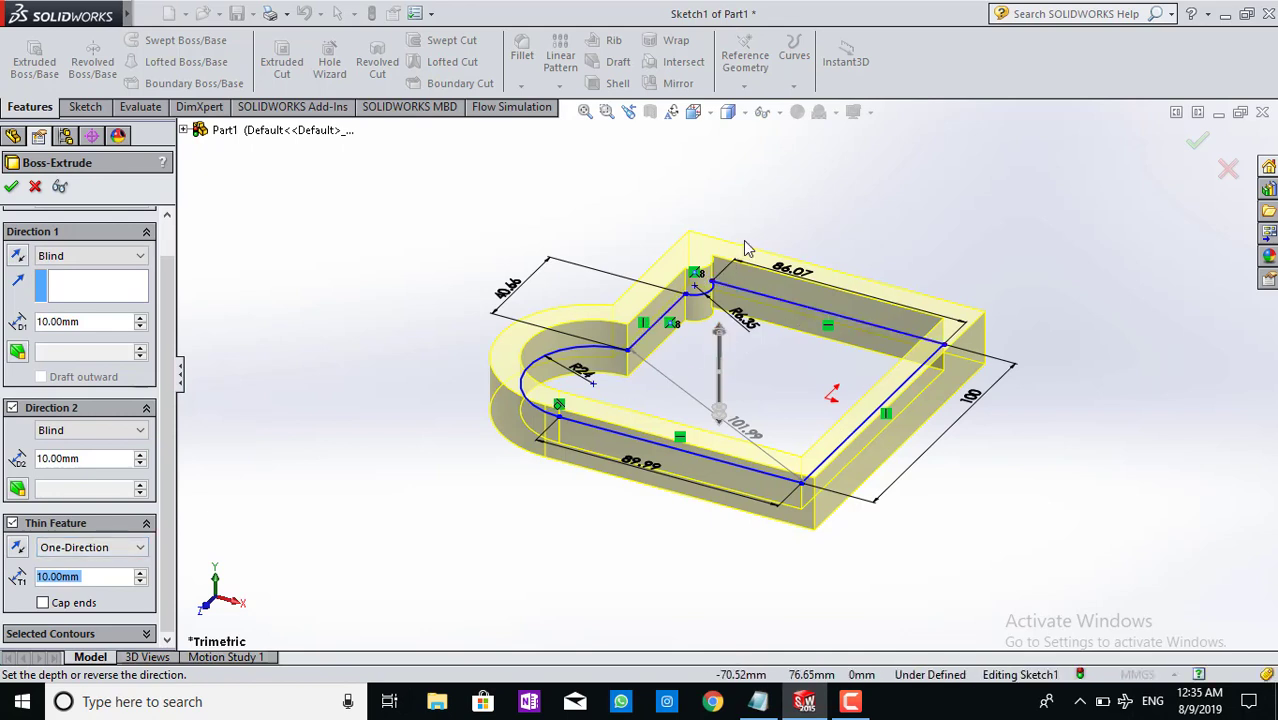
click(12, 523)
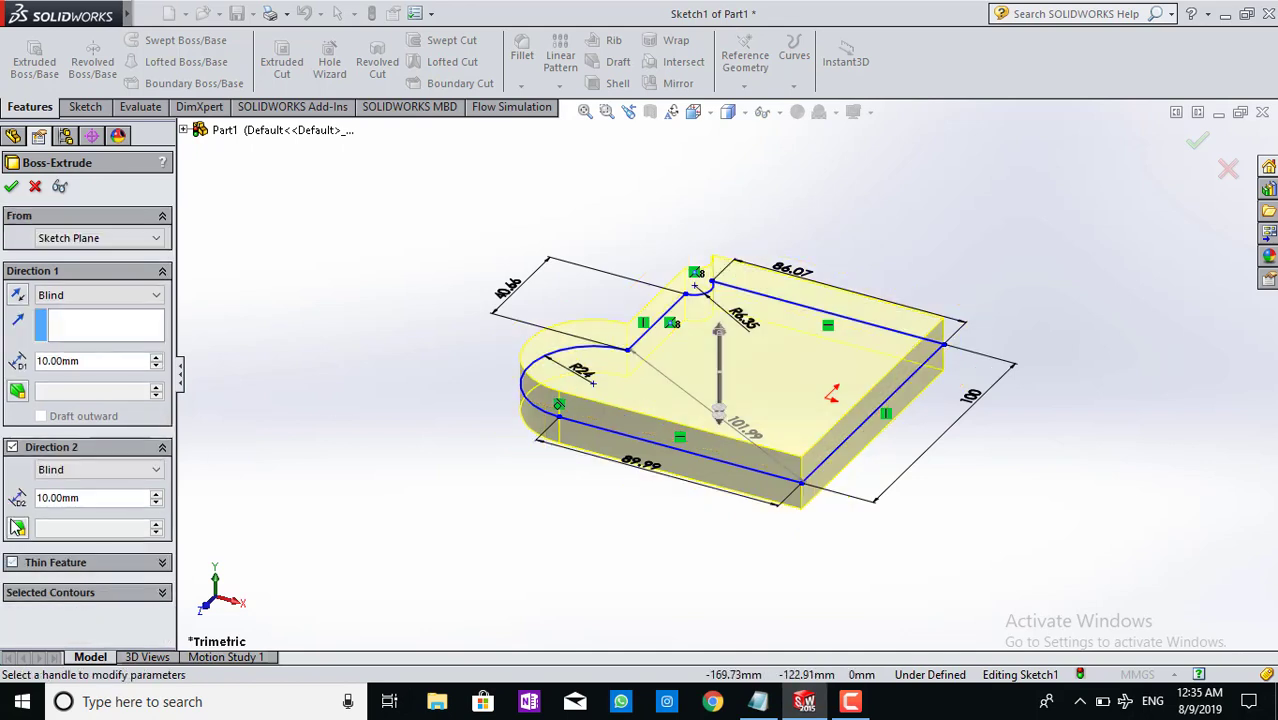
click(12, 448)
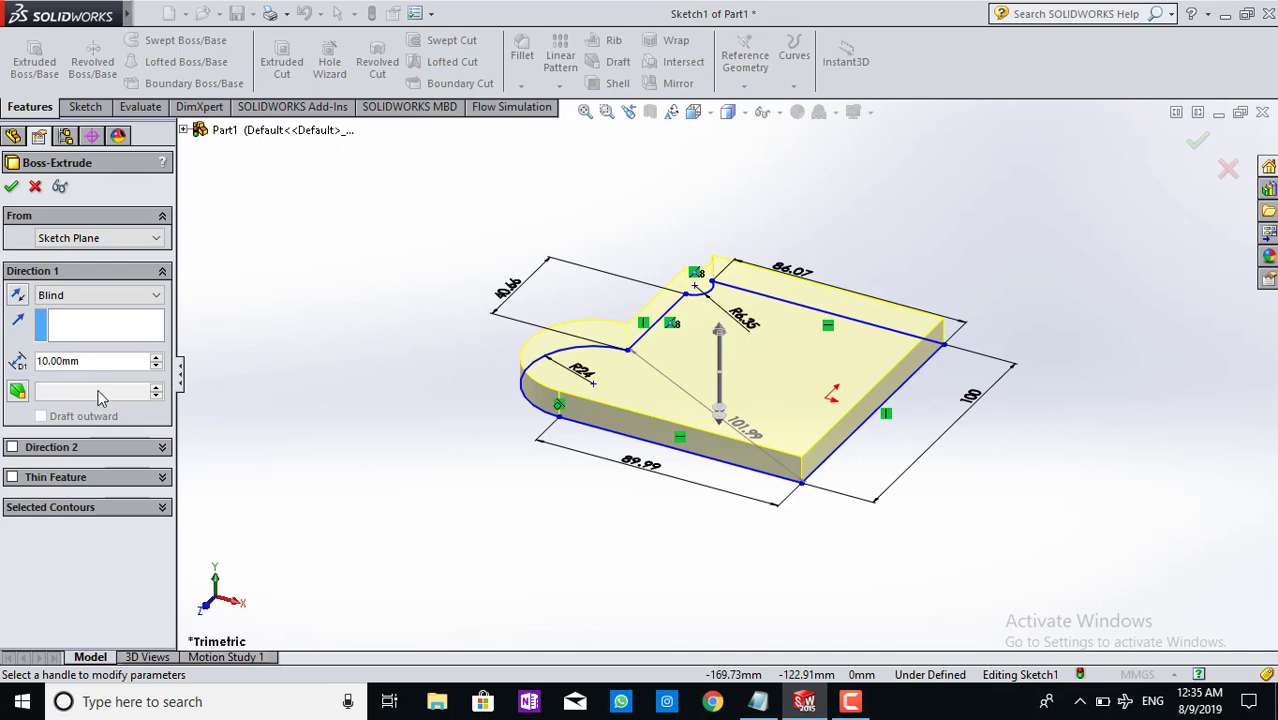
Set the extrusion depth to 20 mm and confirm Boss-Extrude1.
click(157, 359)
click(157, 359)
click(157, 359)
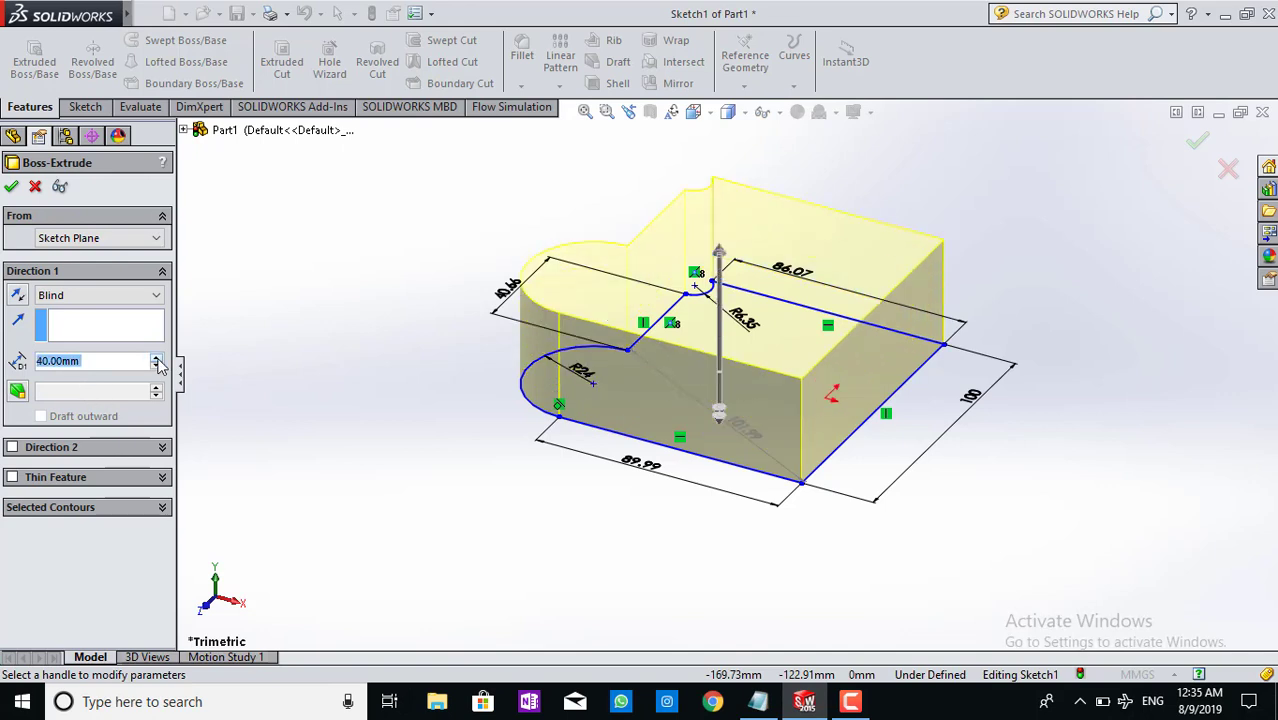
click(156, 367)
click(156, 367)
click(156, 367)
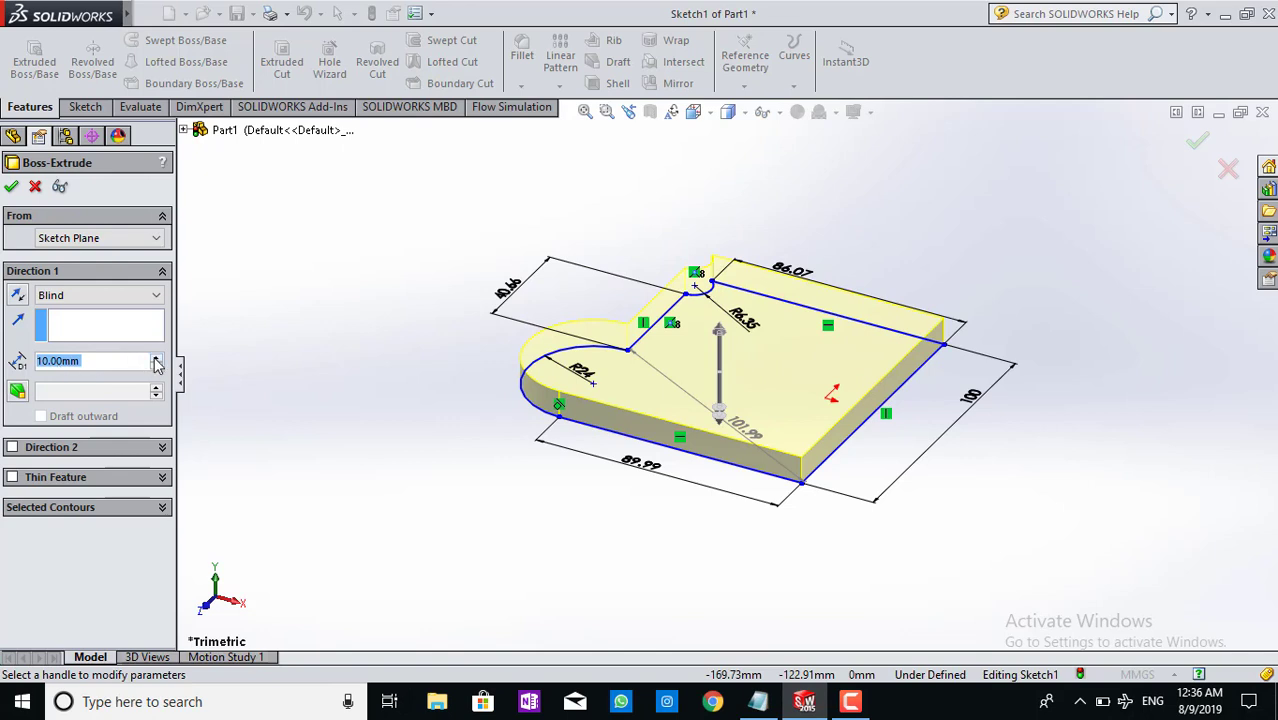
click(157, 359)
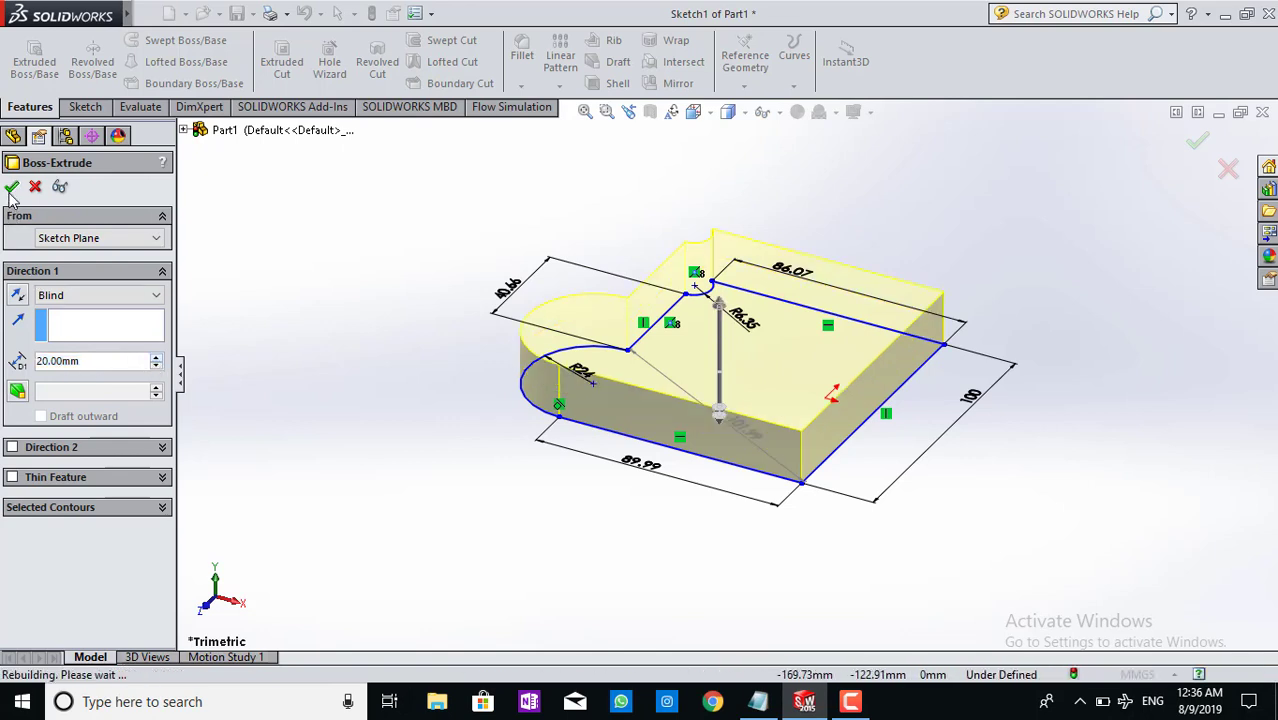
key(Return)
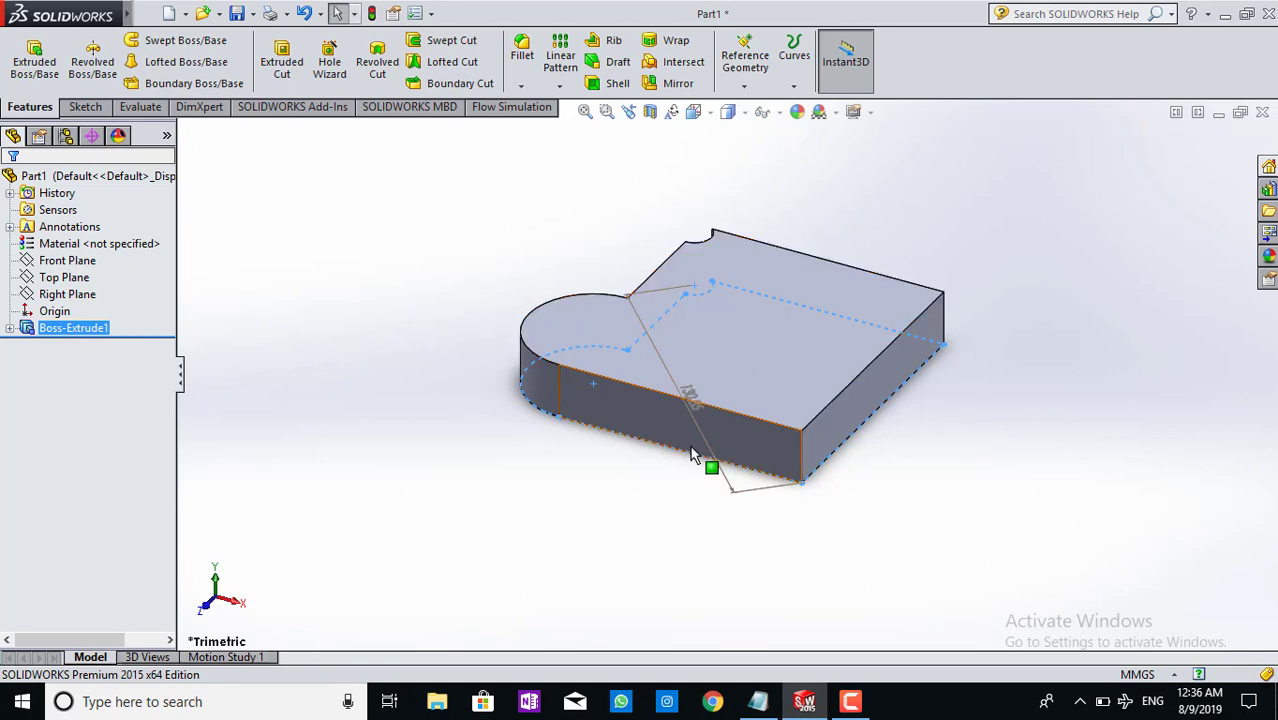
View the plate's top face, then its narrow side face, straight on with Normal To.
click(710, 337)
click(709, 116)
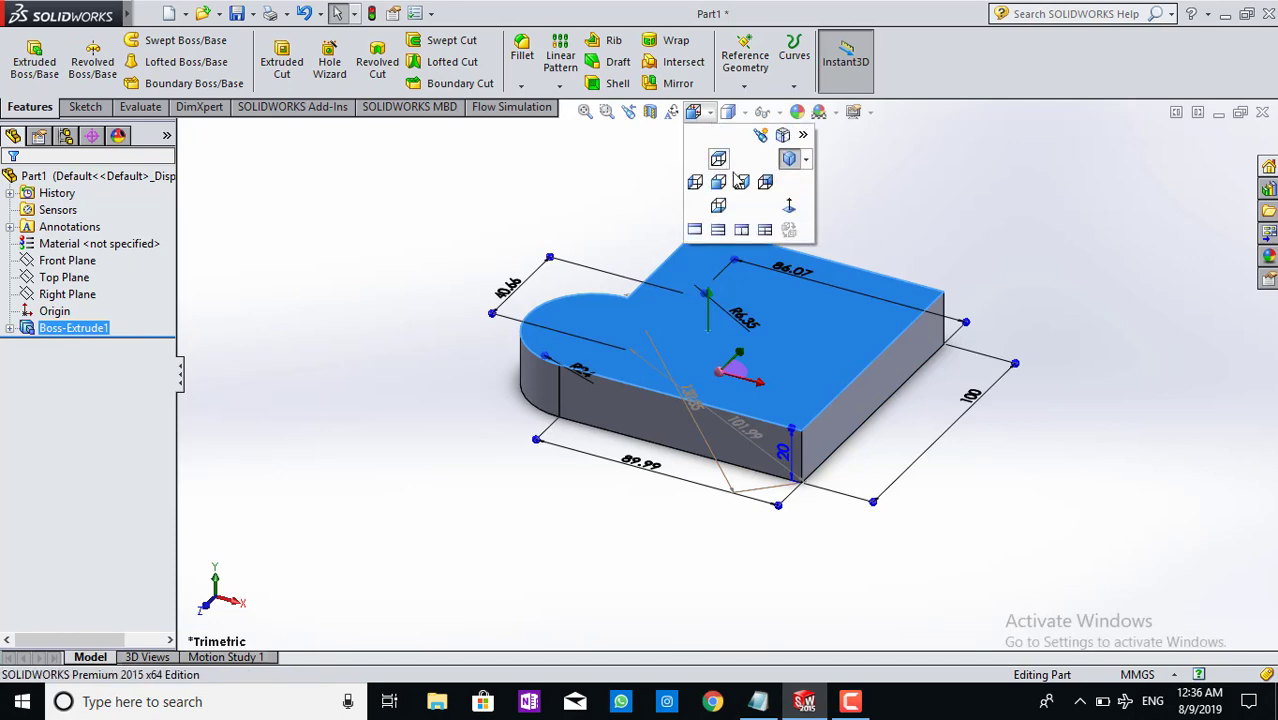
click(790, 206)
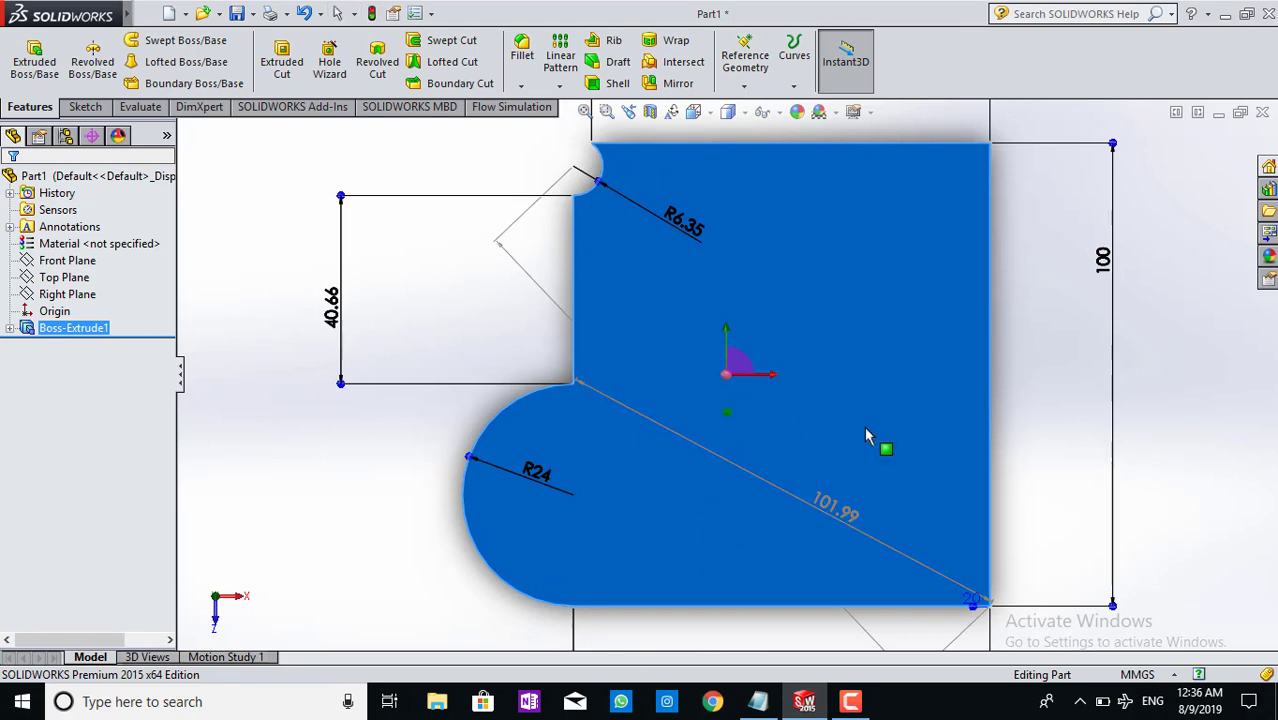
middle_drag(867, 436, 790, 426)
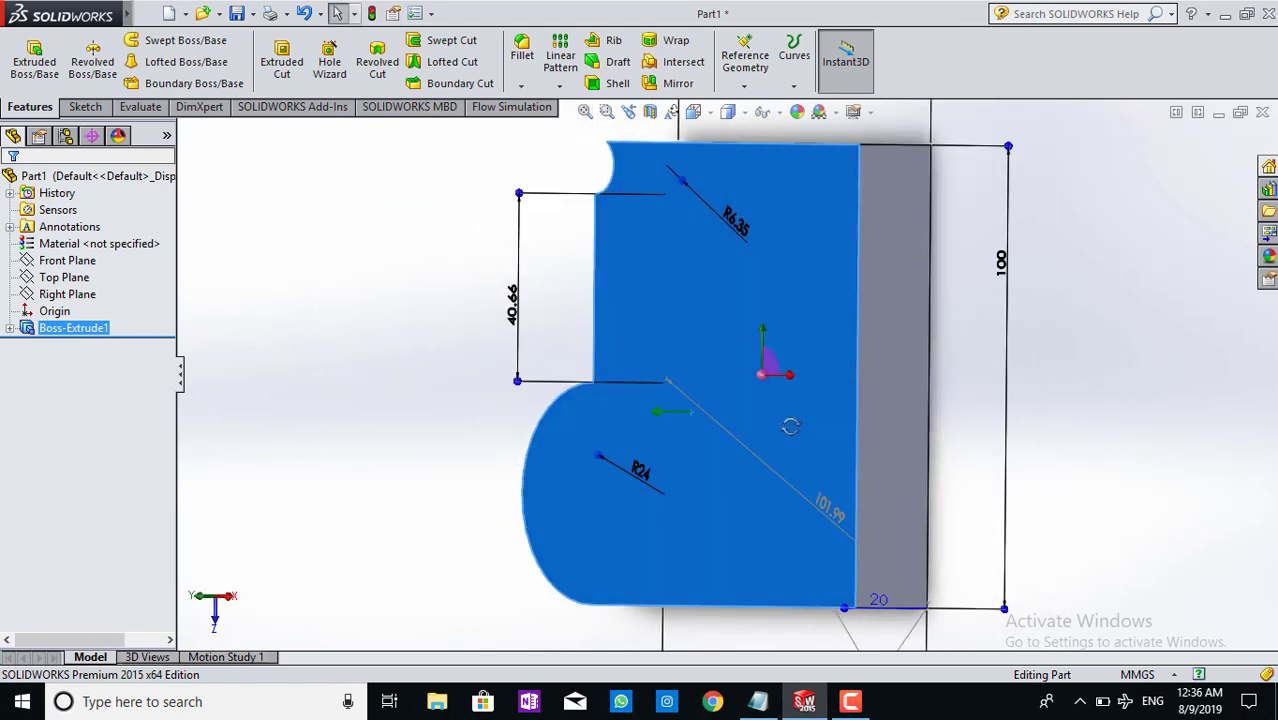
click(896, 440)
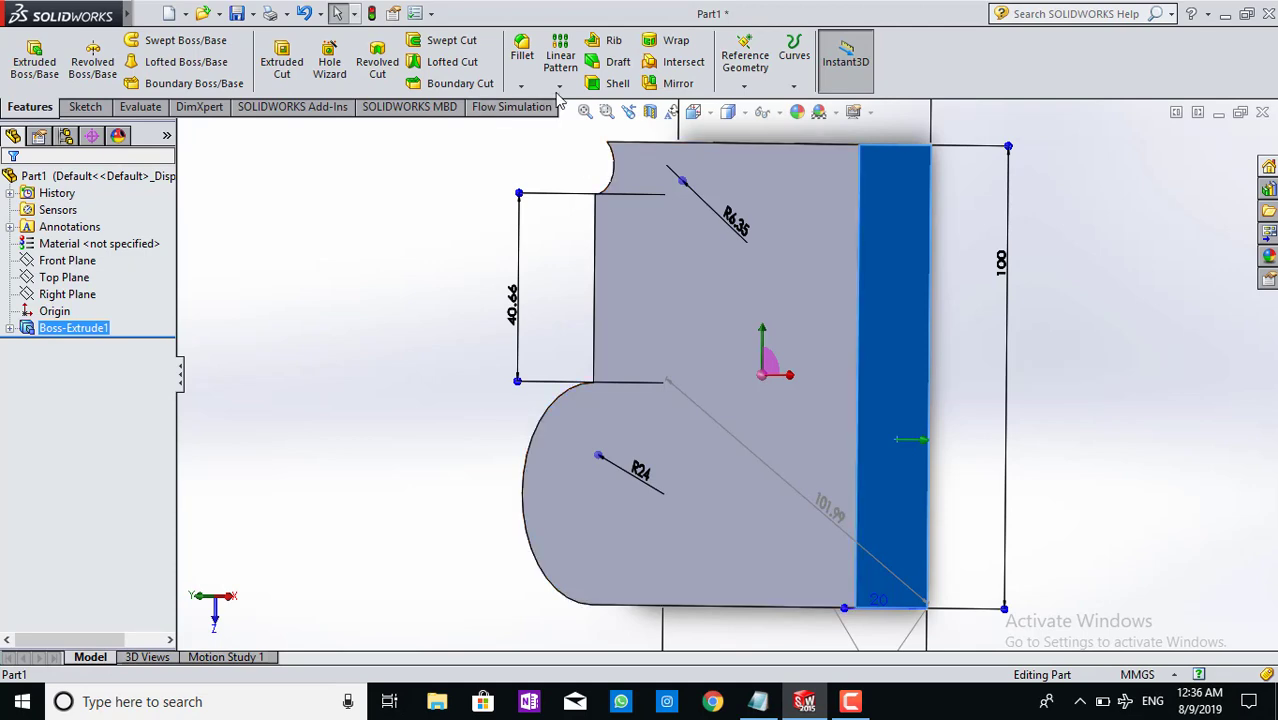
click(697, 115)
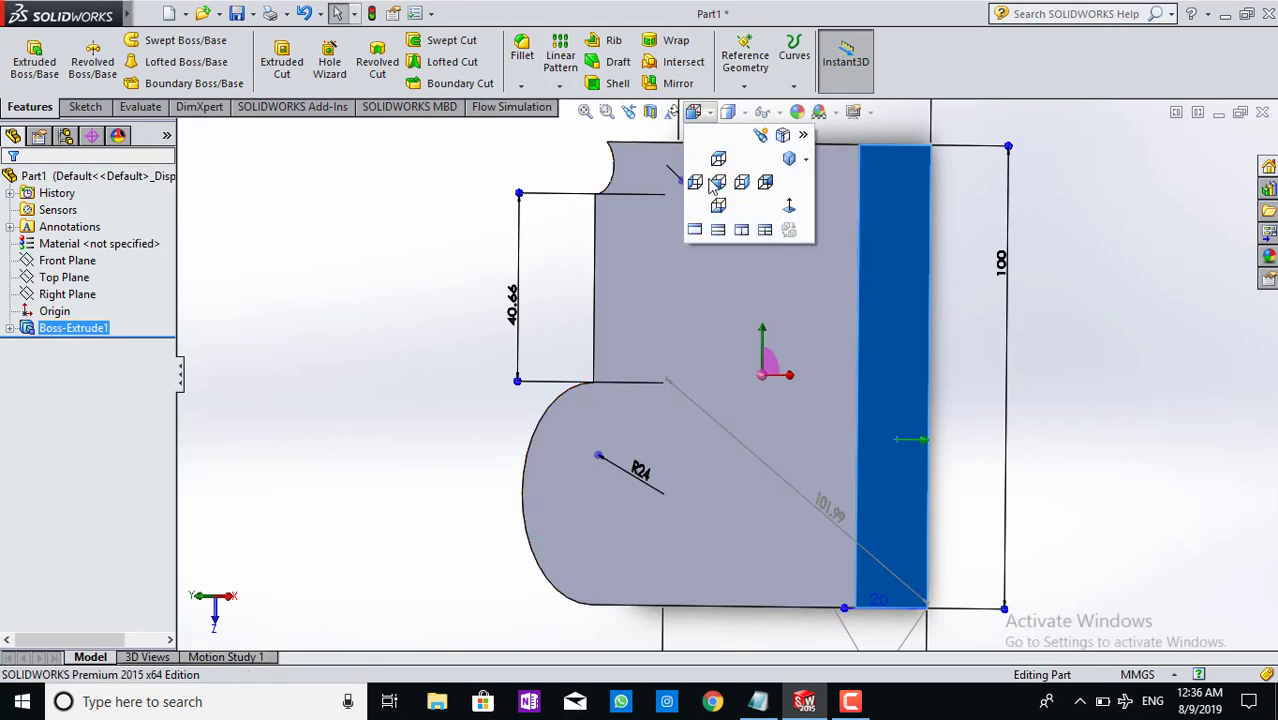
click(789, 207)
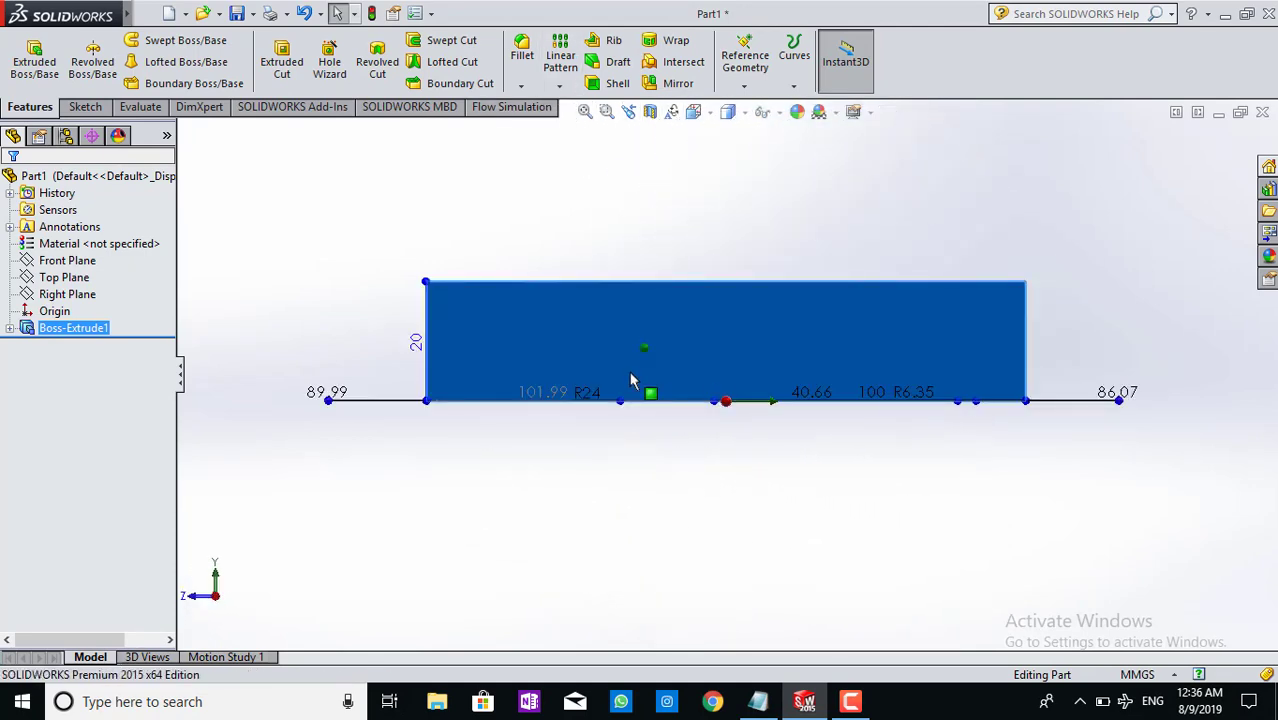
Orbit to inspect the underside, then view the large face straight on.
middle_drag(731, 255, 703, 346)
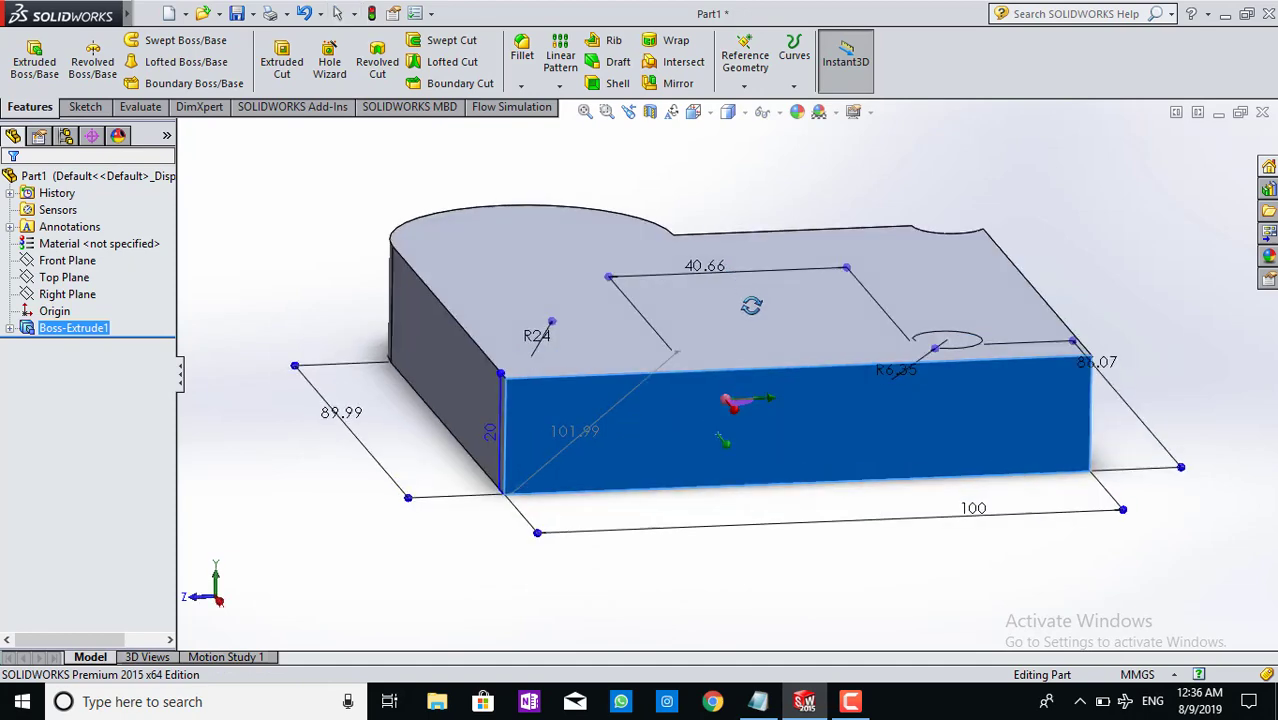
click(640, 283)
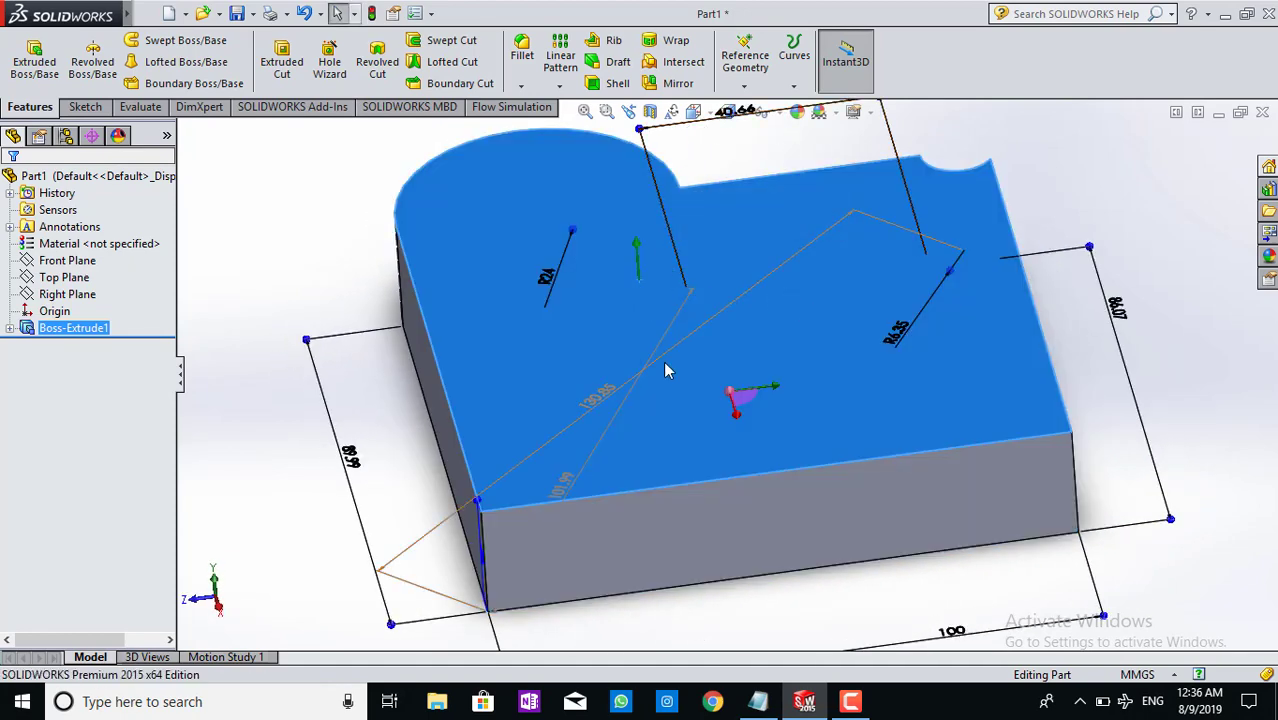
mouse_move(693, 117)
middle_down()
mouse_move(598, 145)
mouse_move(559, 320)
mouse_move(548, 171)
mouse_move(554, 381)
mouse_move(398, 437)
middle_up()
middle_drag(380, 349, 665, 499)
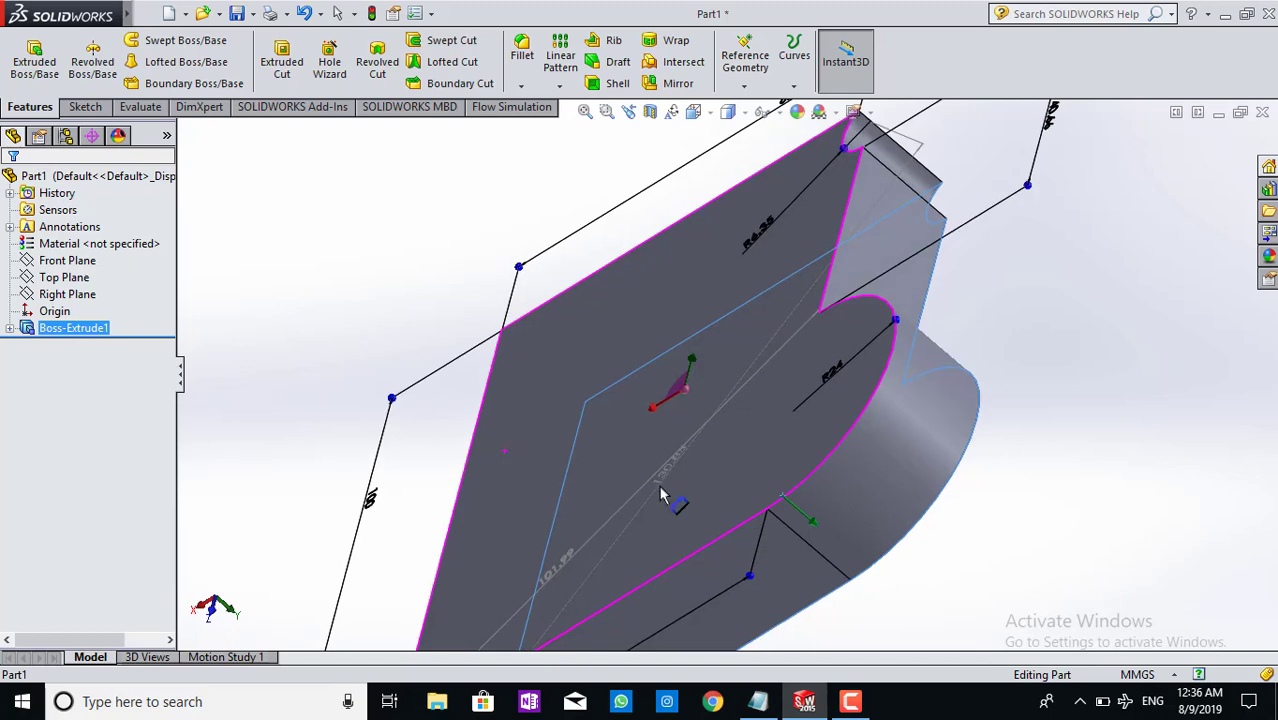
click(628, 351)
click(620, 345)
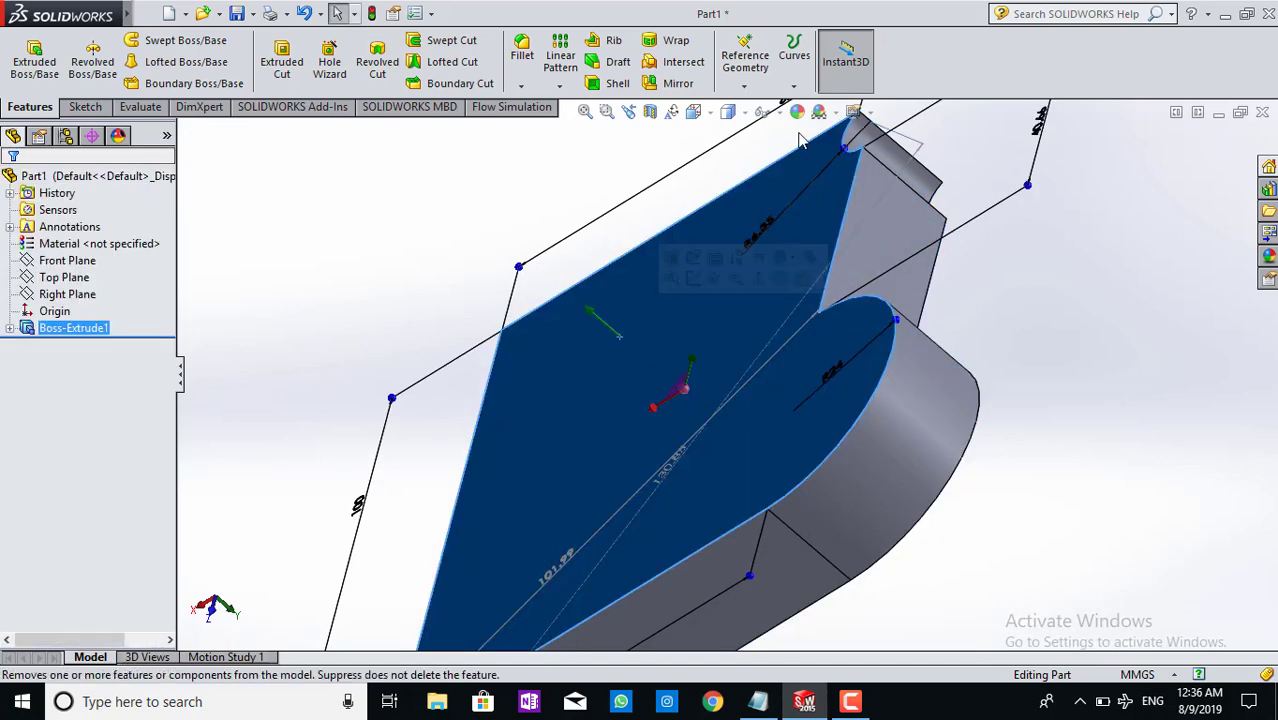
click(728, 112)
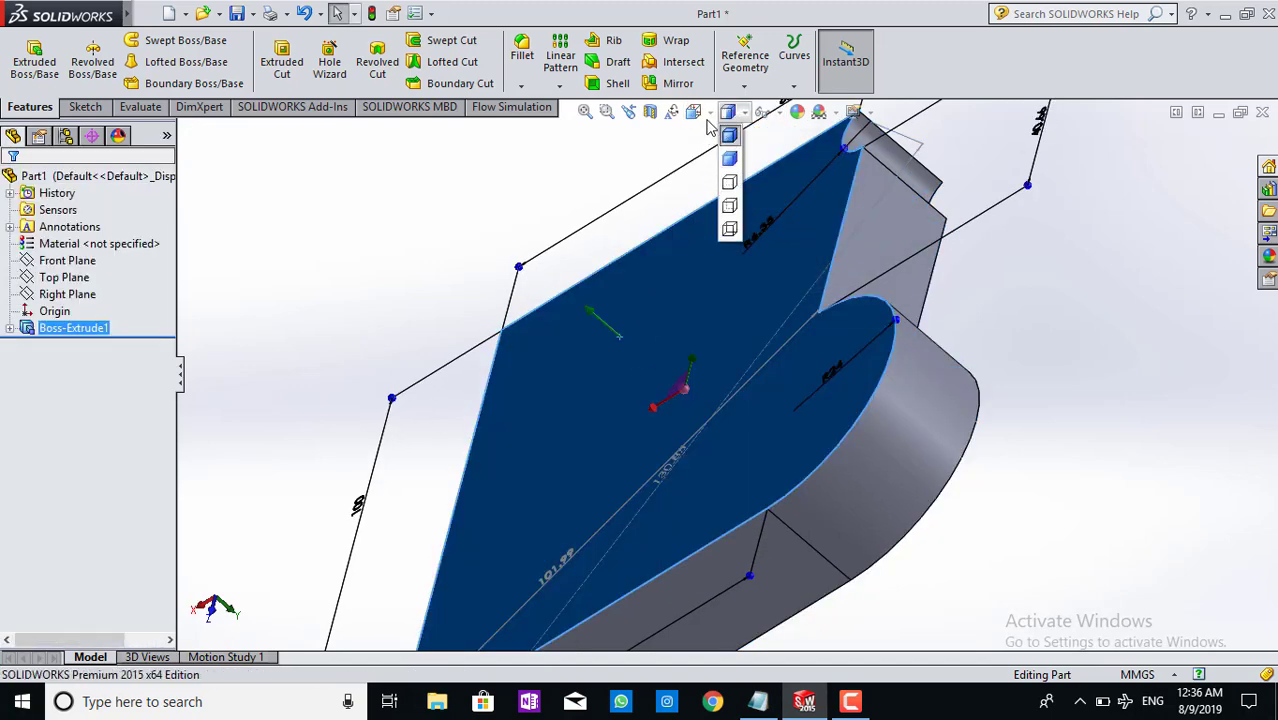
click(693, 112)
click(790, 207)
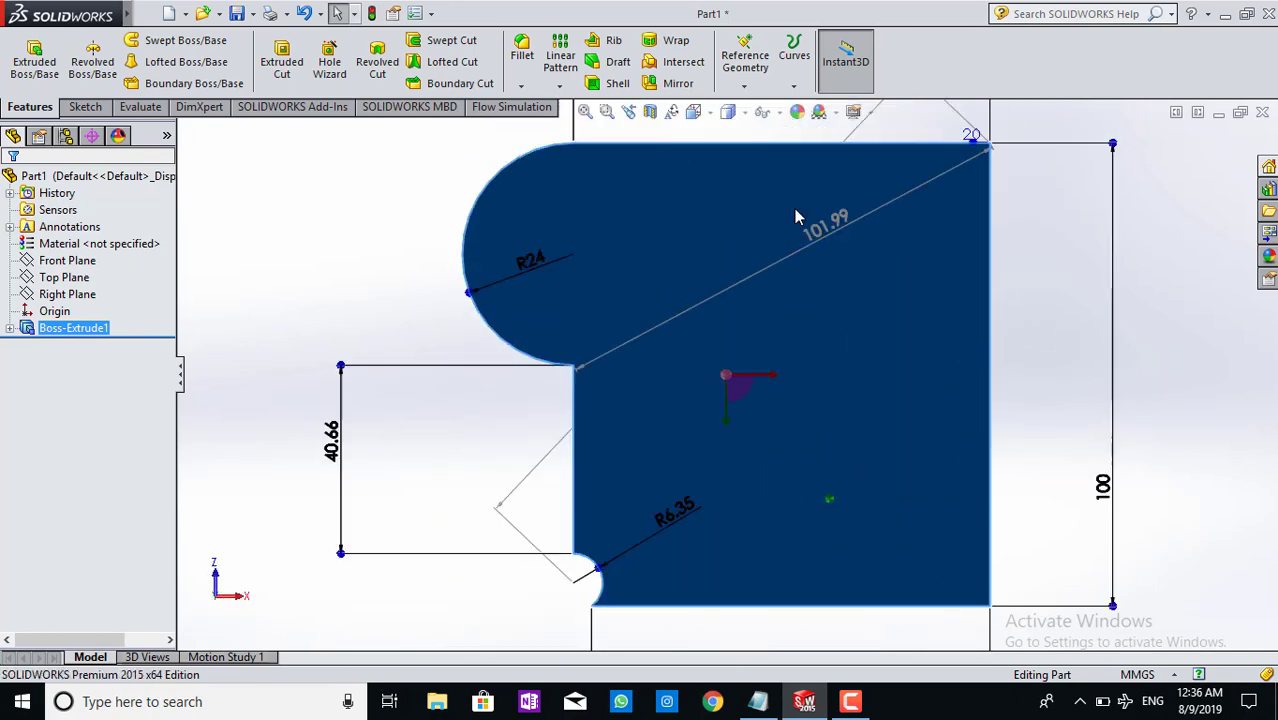
mouse_move(534, 470)
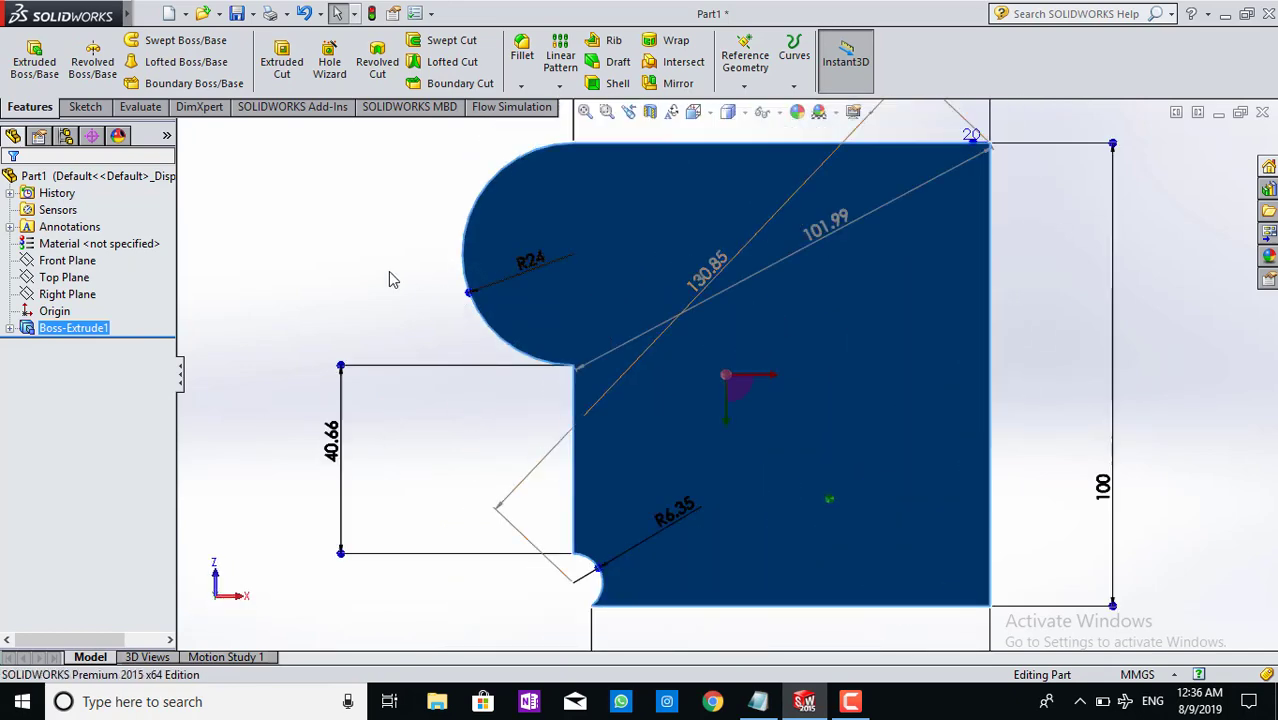
Hide the 130.85 diagonal dimension and orbit the plate to see its back, rounded end and sides.
click(392, 280)
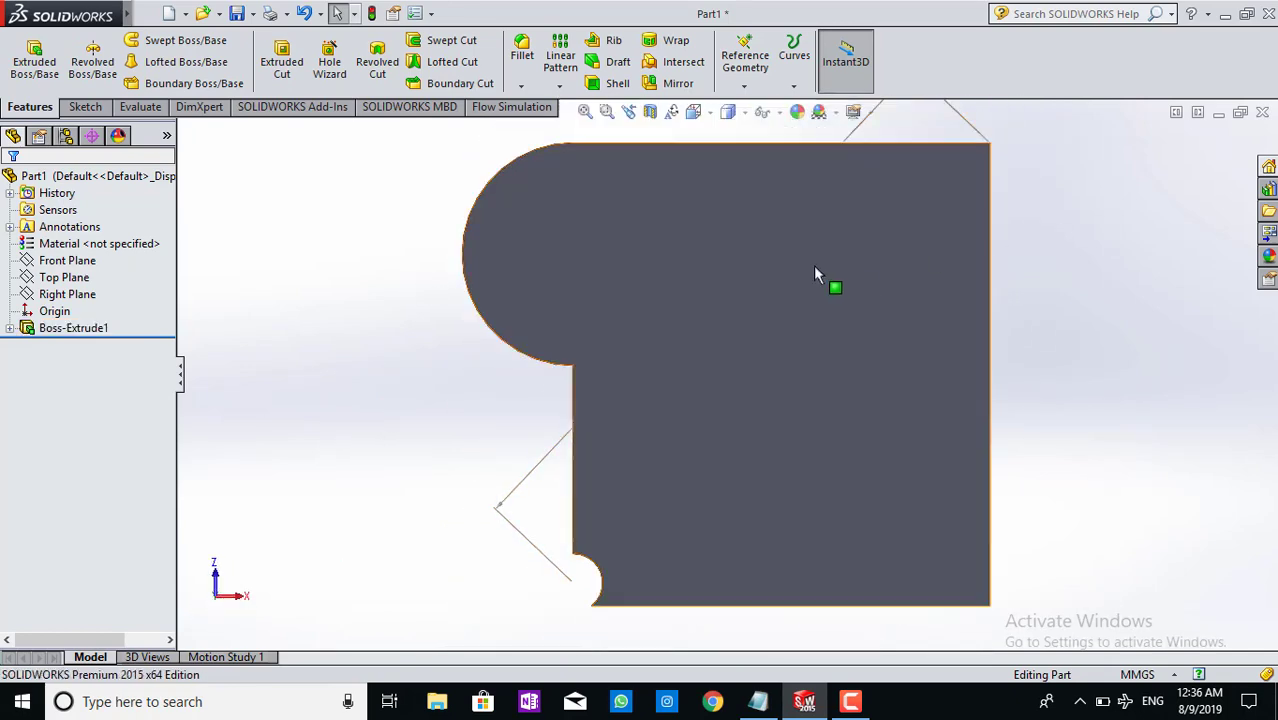
click(530, 483)
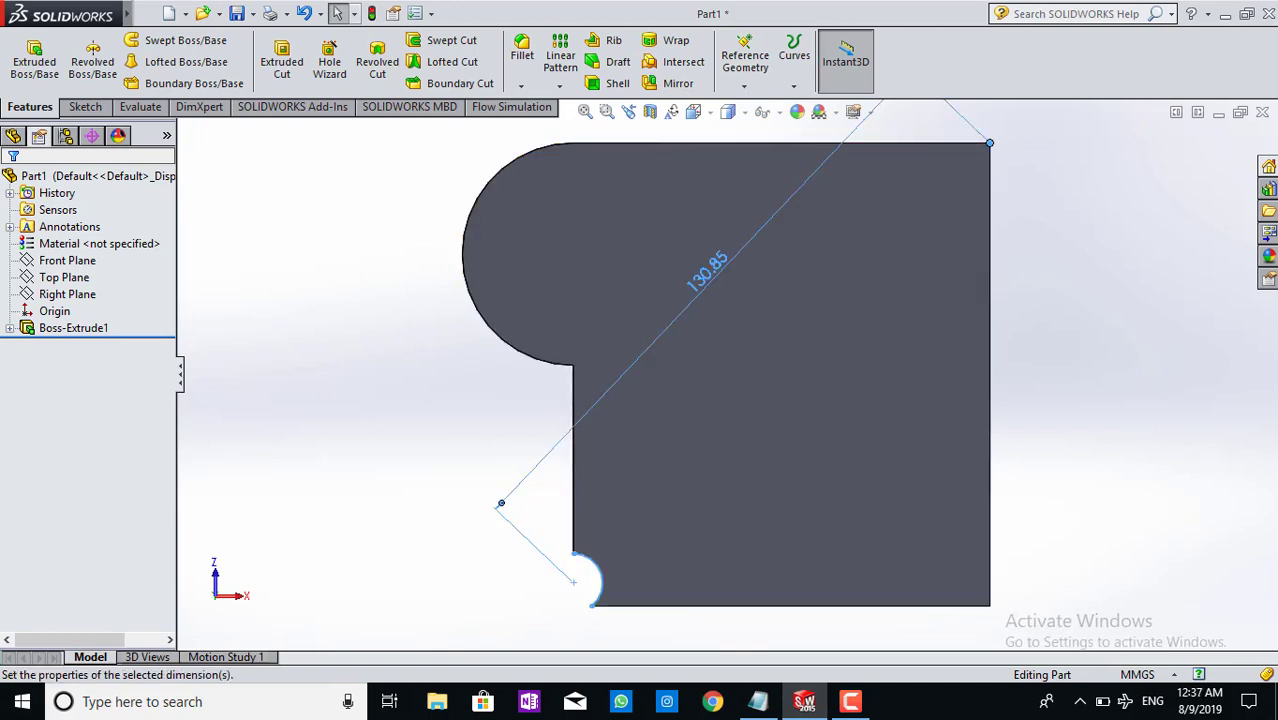
click(505, 507)
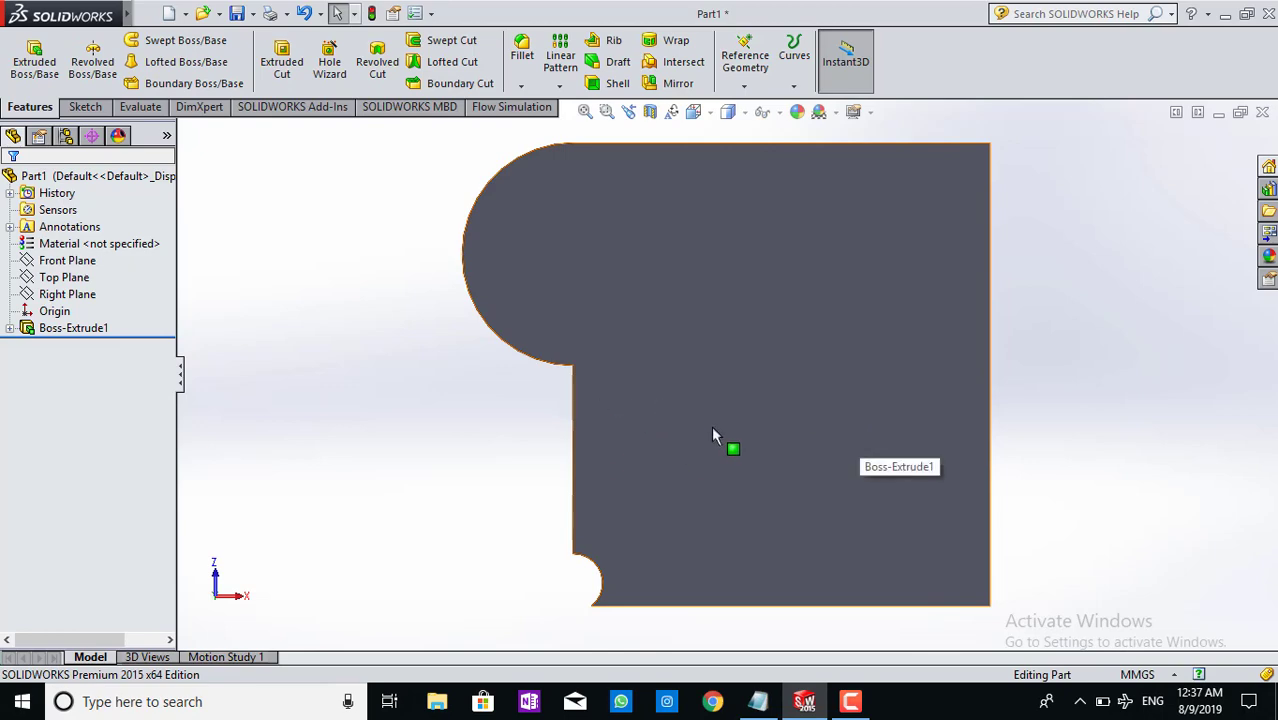
mouse_move(516, 437)
middle_down()
mouse_move(641, 428)
mouse_move(628, 418)
mouse_move(636, 380)
mouse_move(956, 366)
mouse_move(1087, 386)
middle_up()
mouse_move(516, 406)
middle_down()
mouse_move(483, 450)
mouse_move(812, 562)
middle_up()
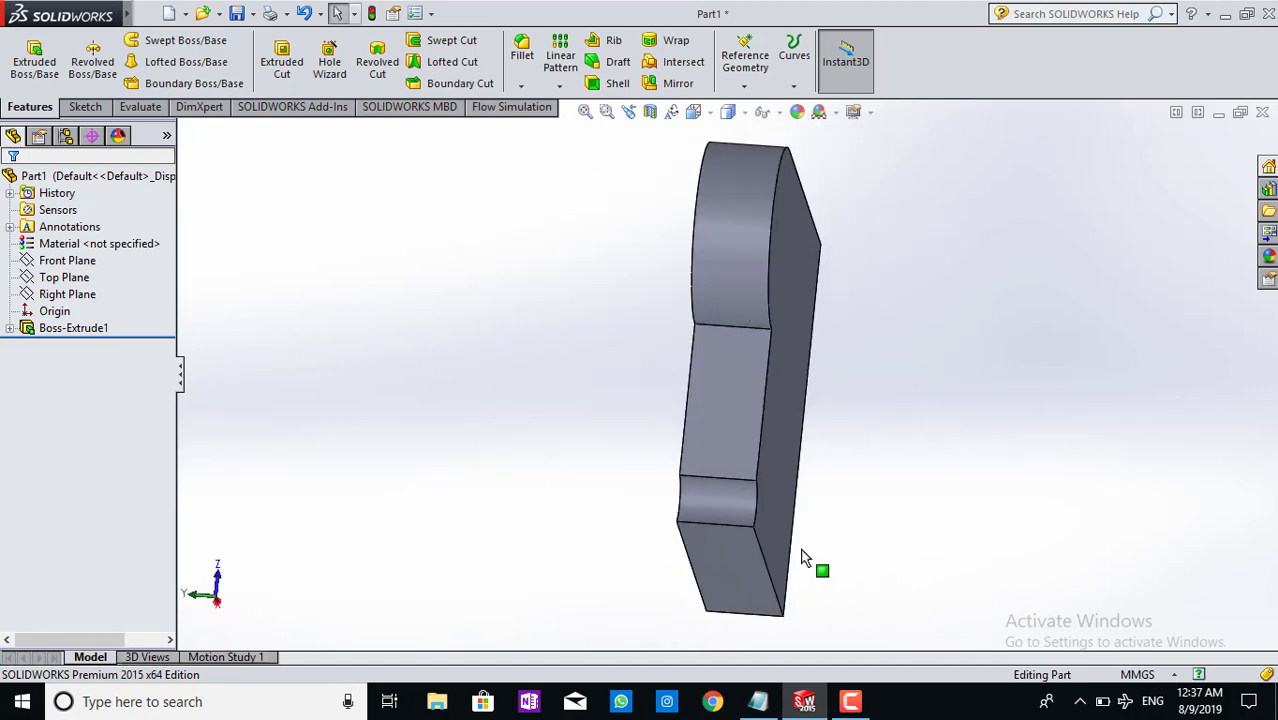
middle_drag(705, 491, 608, 471)
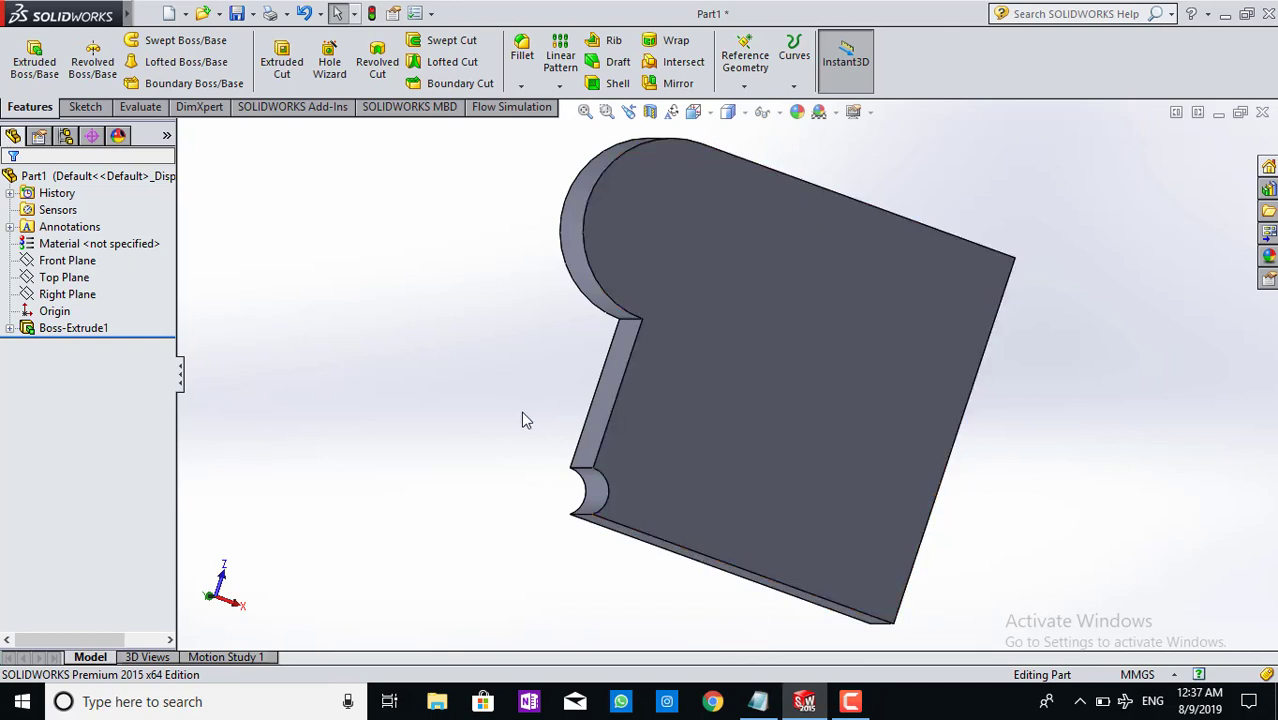
middle_drag(521, 420, 662, 476)
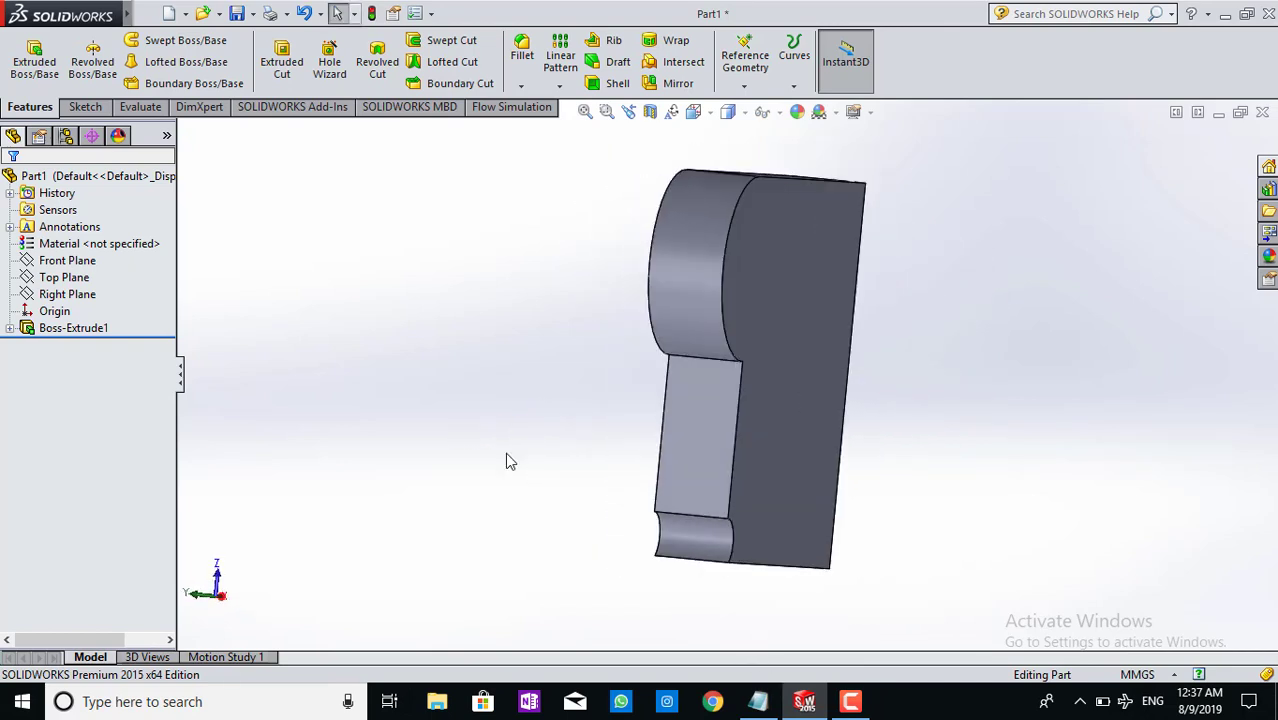
View the flat middle side face and the curved R24 face straight on.
click(696, 440)
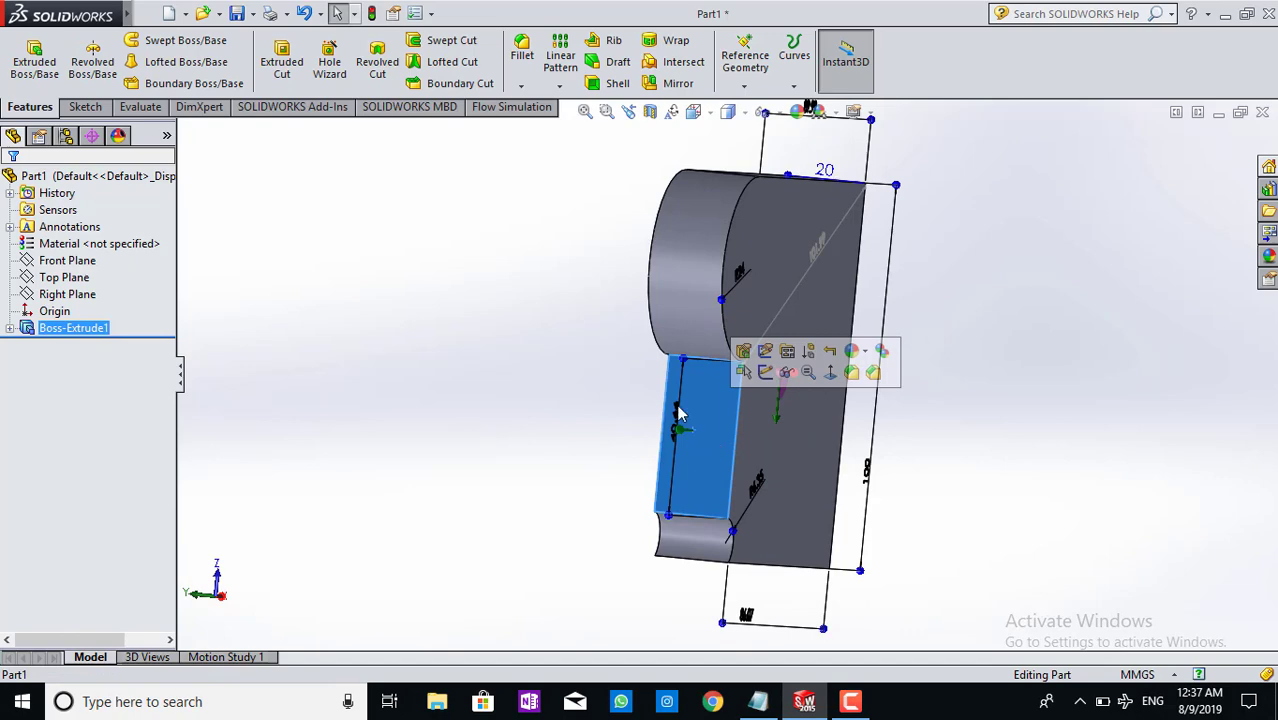
click(694, 112)
click(790, 208)
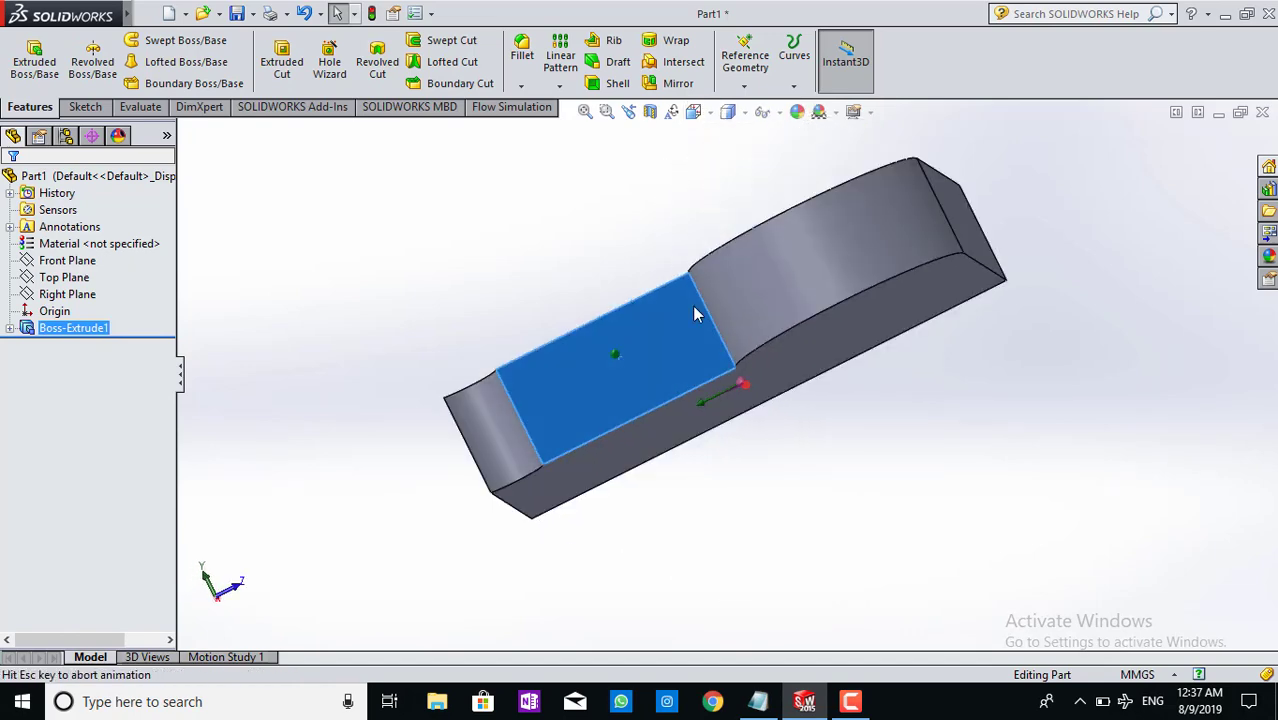
click(816, 318)
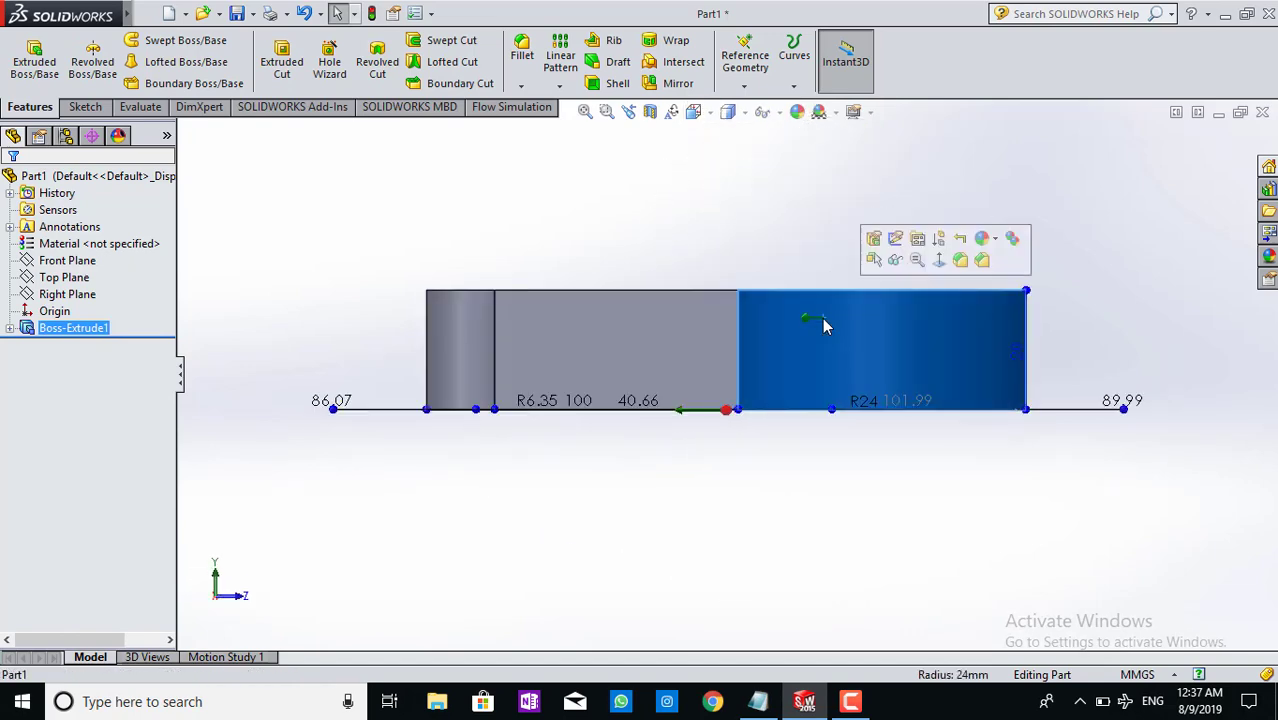
click(714, 106)
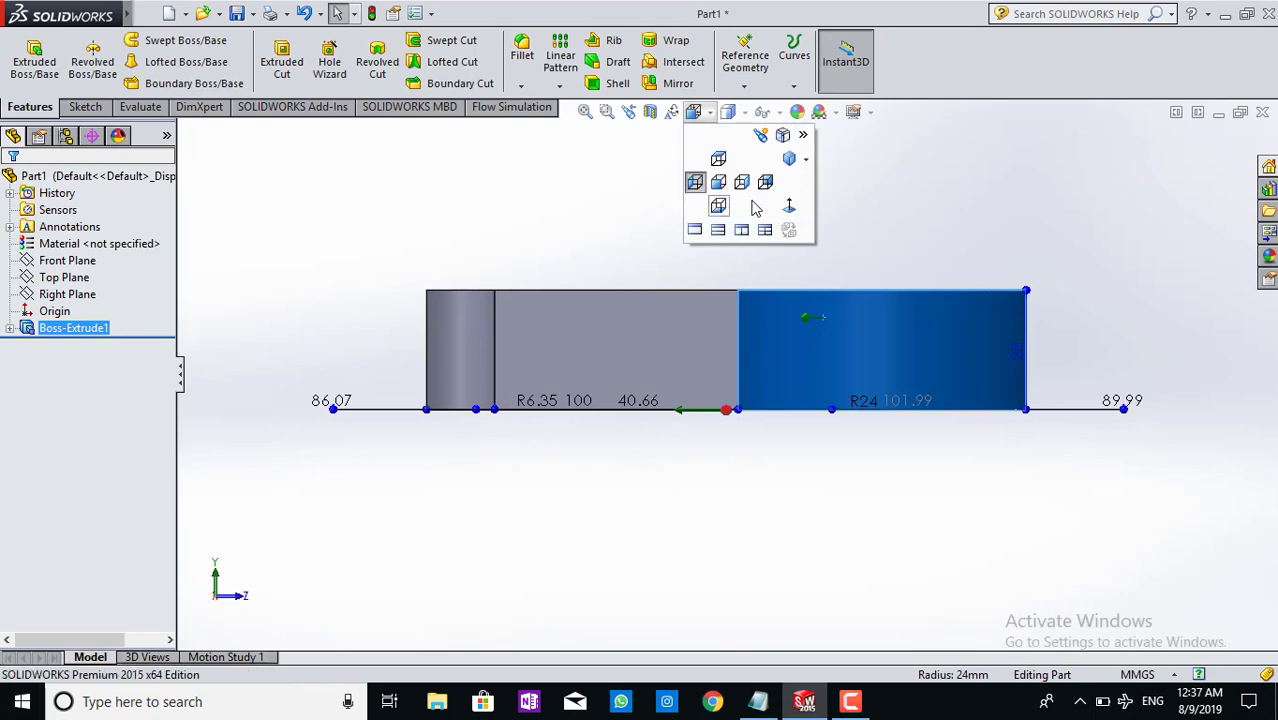
click(785, 207)
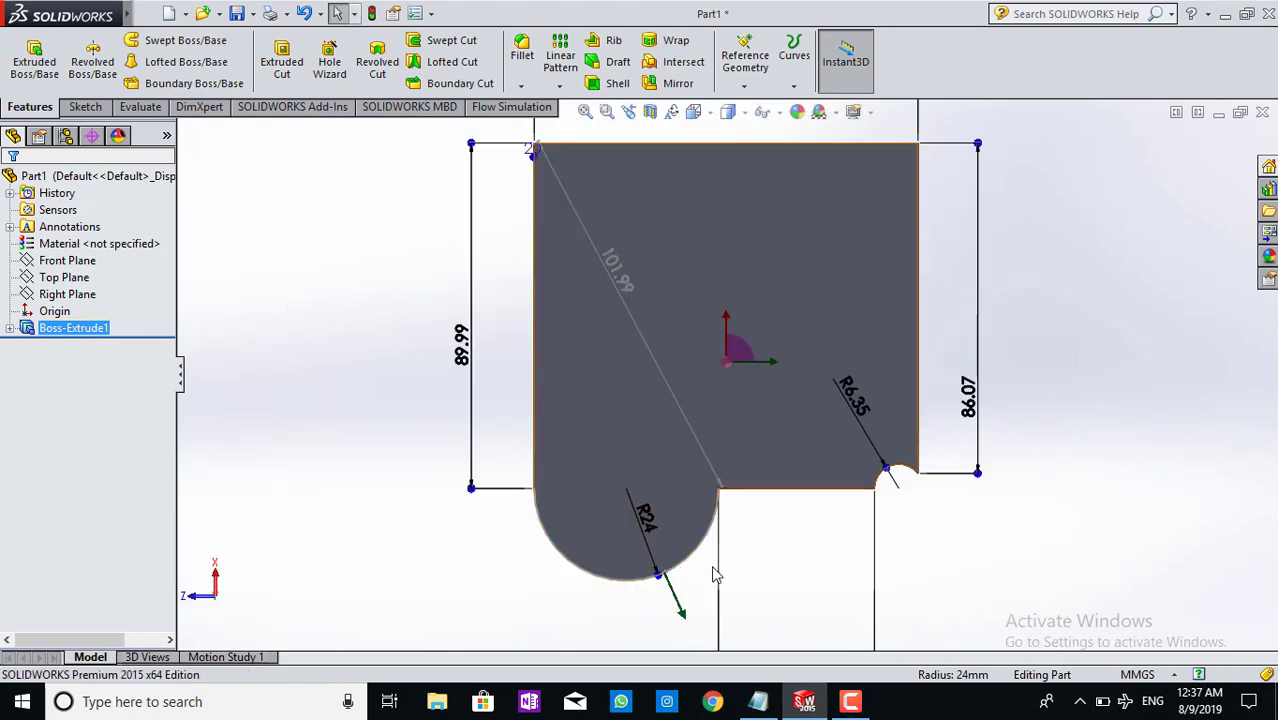
View the large flat face and then the long side face head-on, then clear the selection.
click(591, 366)
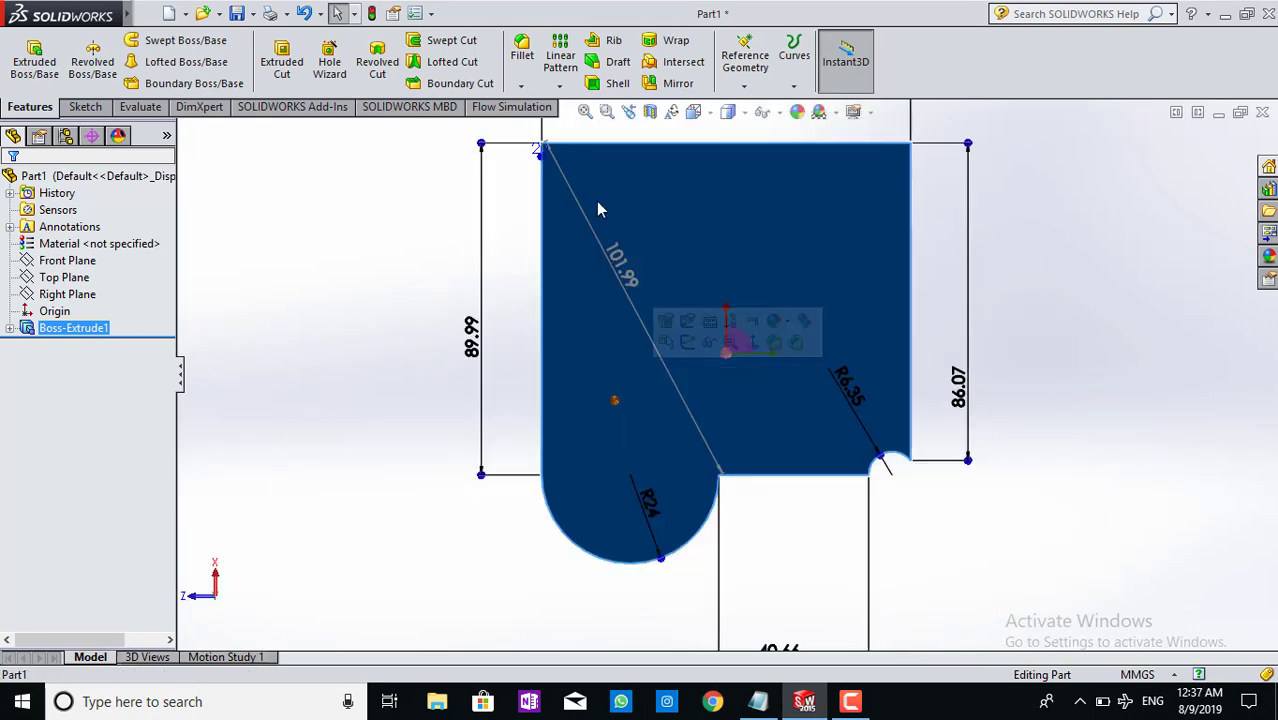
click(694, 112)
click(786, 208)
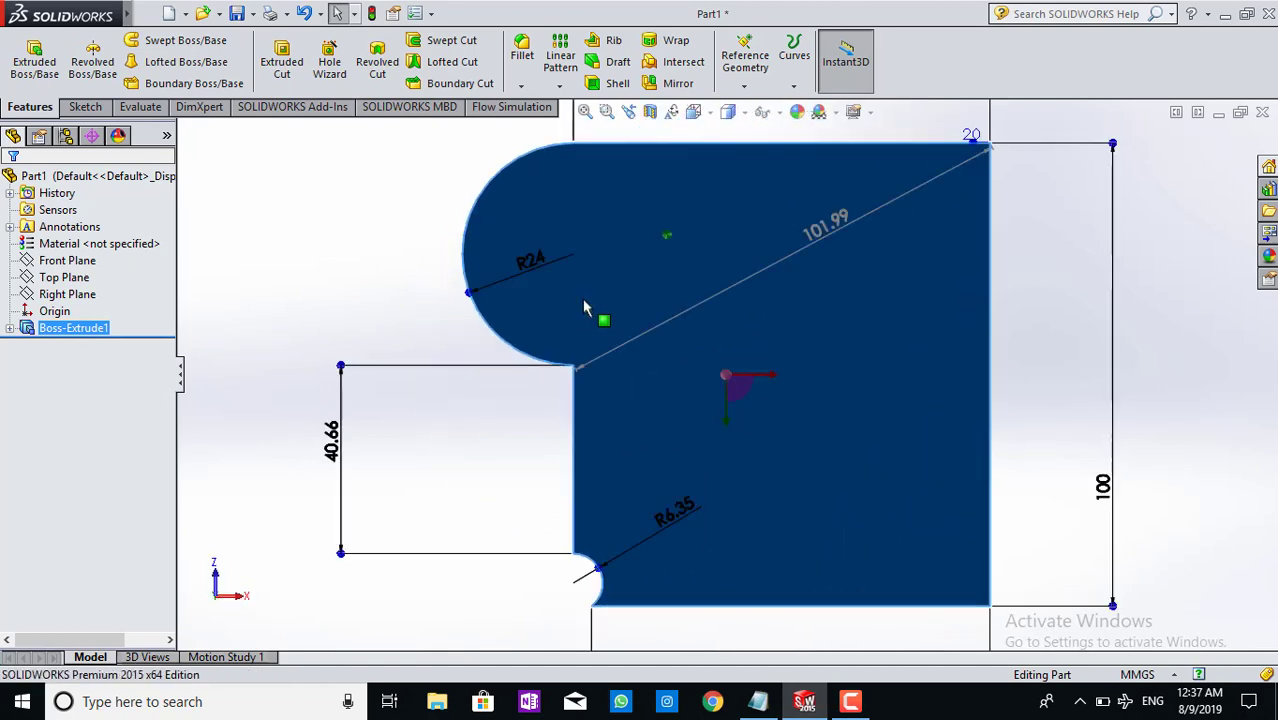
mouse_move(998, 390)
middle_down()
mouse_move(805, 380)
mouse_move(640, 440)
middle_up()
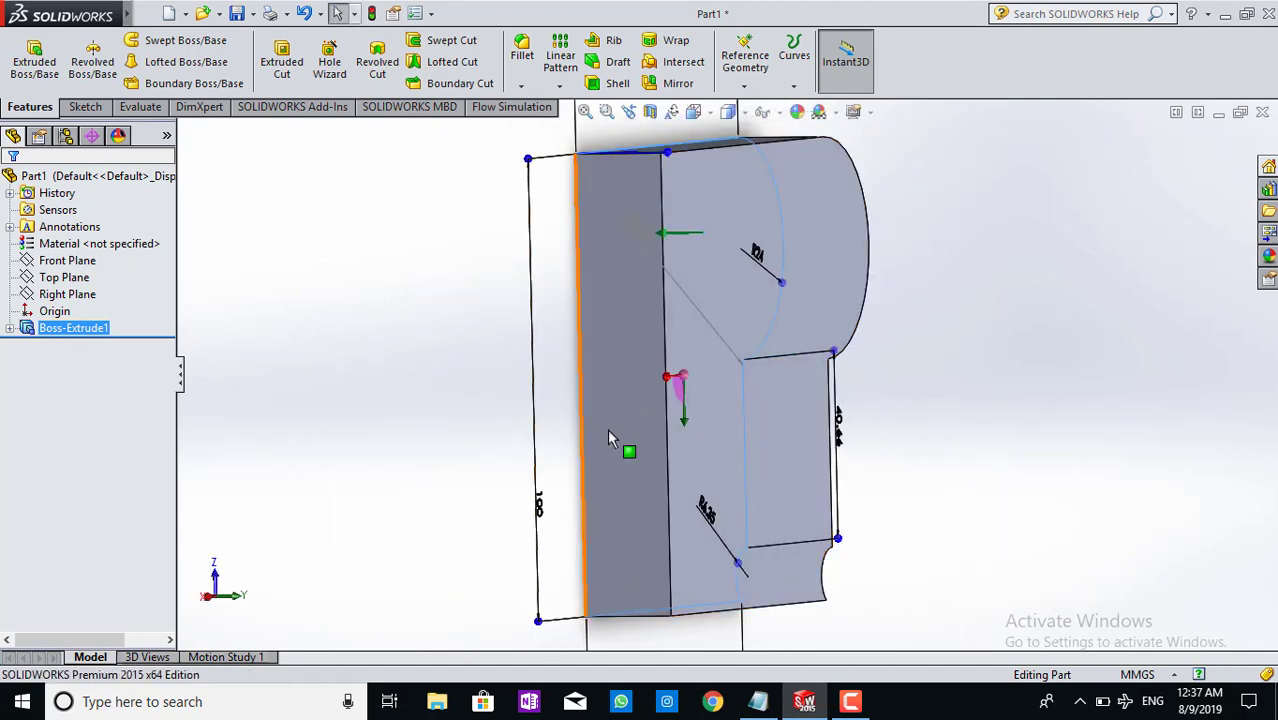
click(645, 440)
click(694, 111)
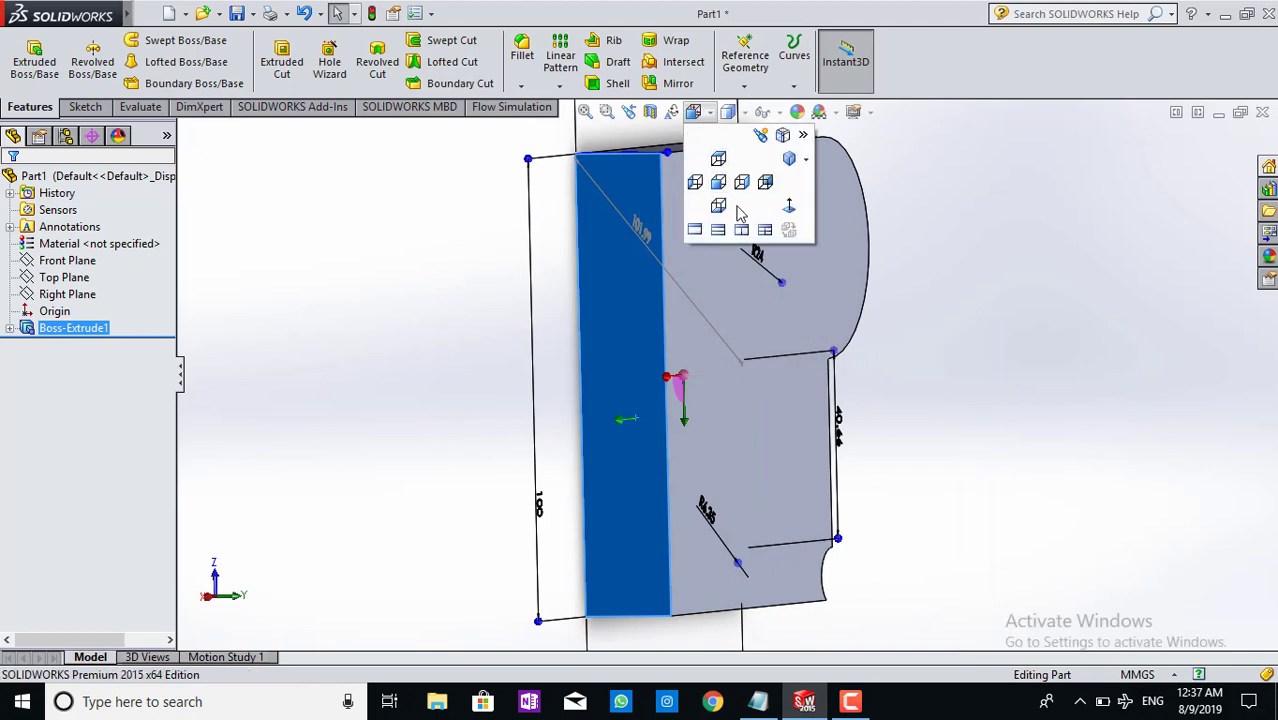
click(786, 207)
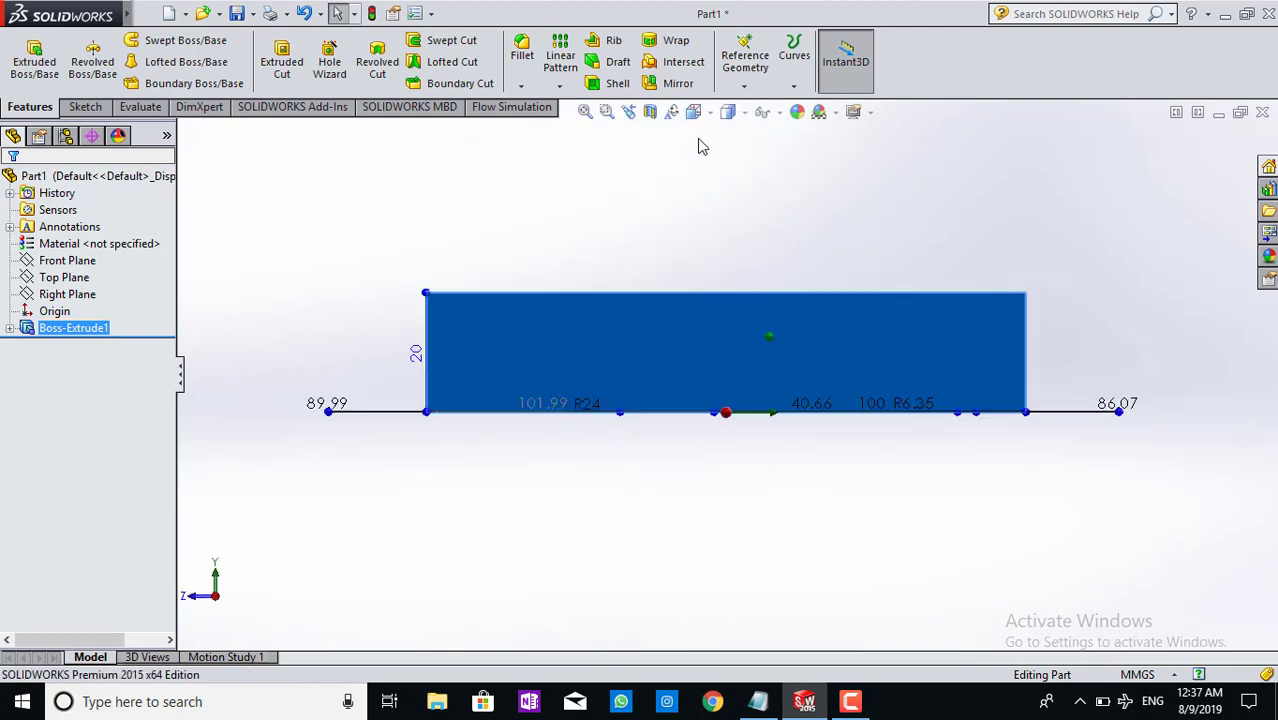
click(775, 474)
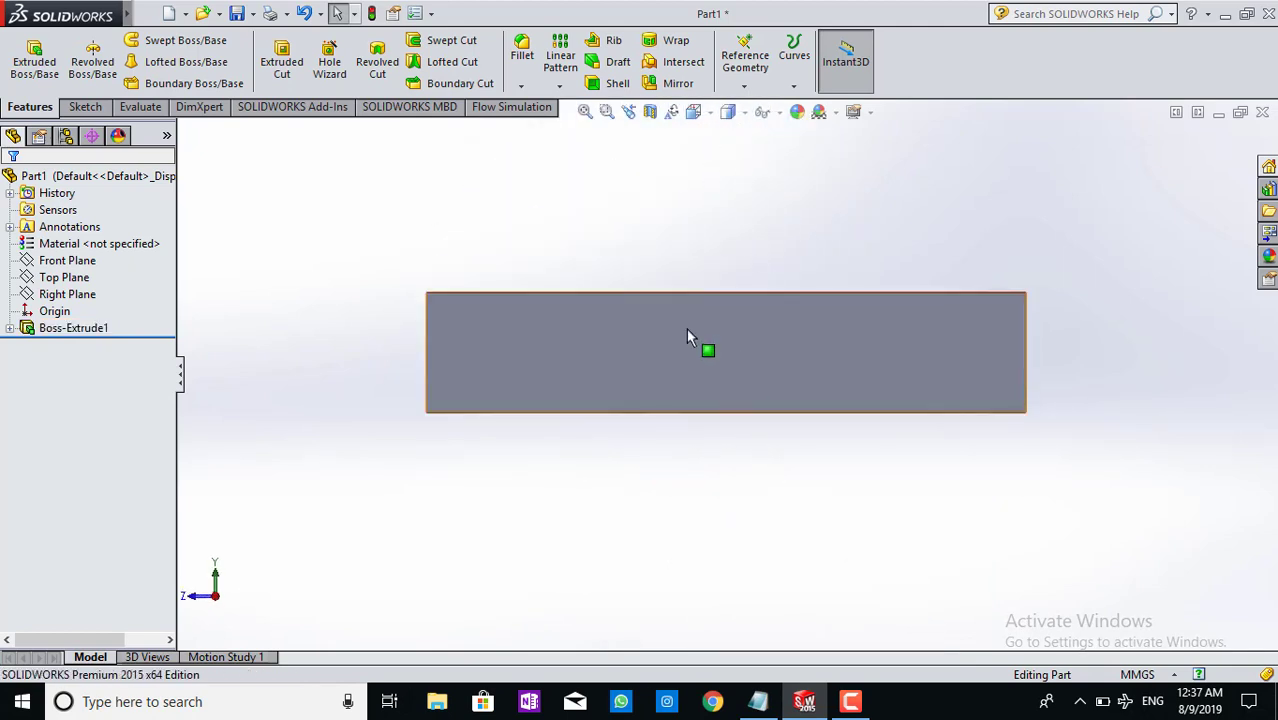
Switch the view orientation to Top, then Left, then Front.
click(694, 111)
click(708, 112)
click(708, 112)
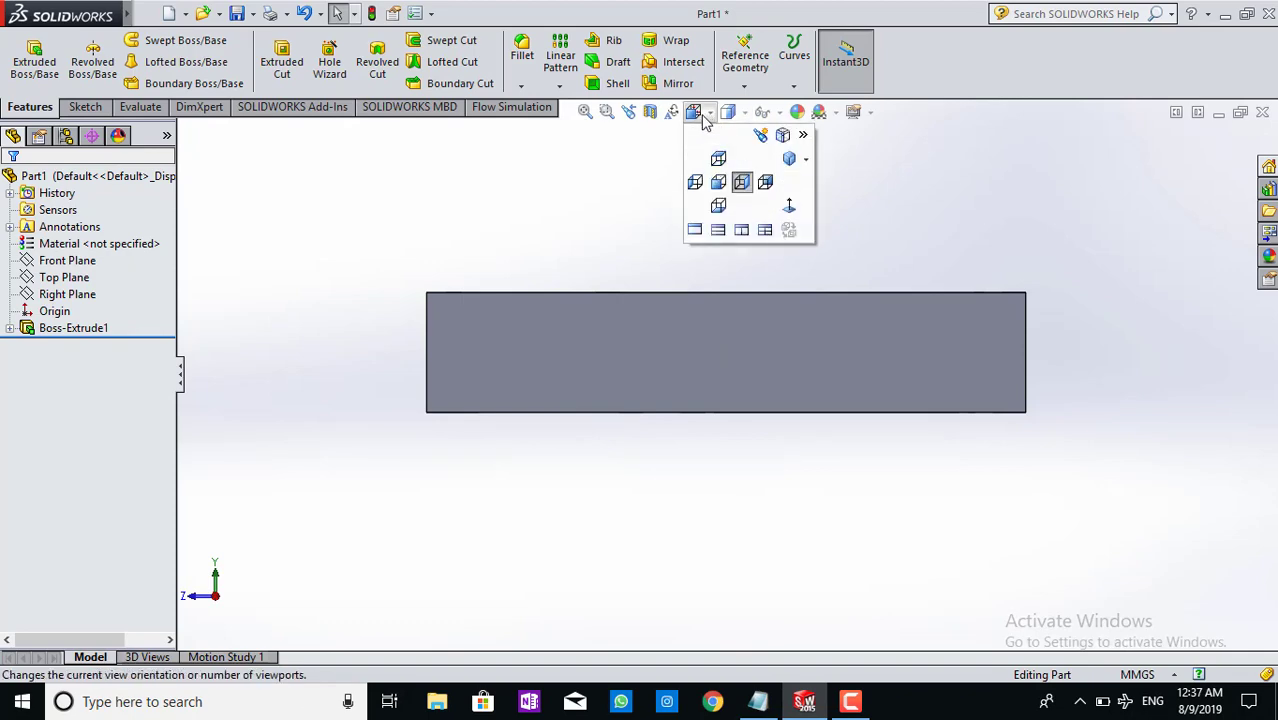
click(718, 160)
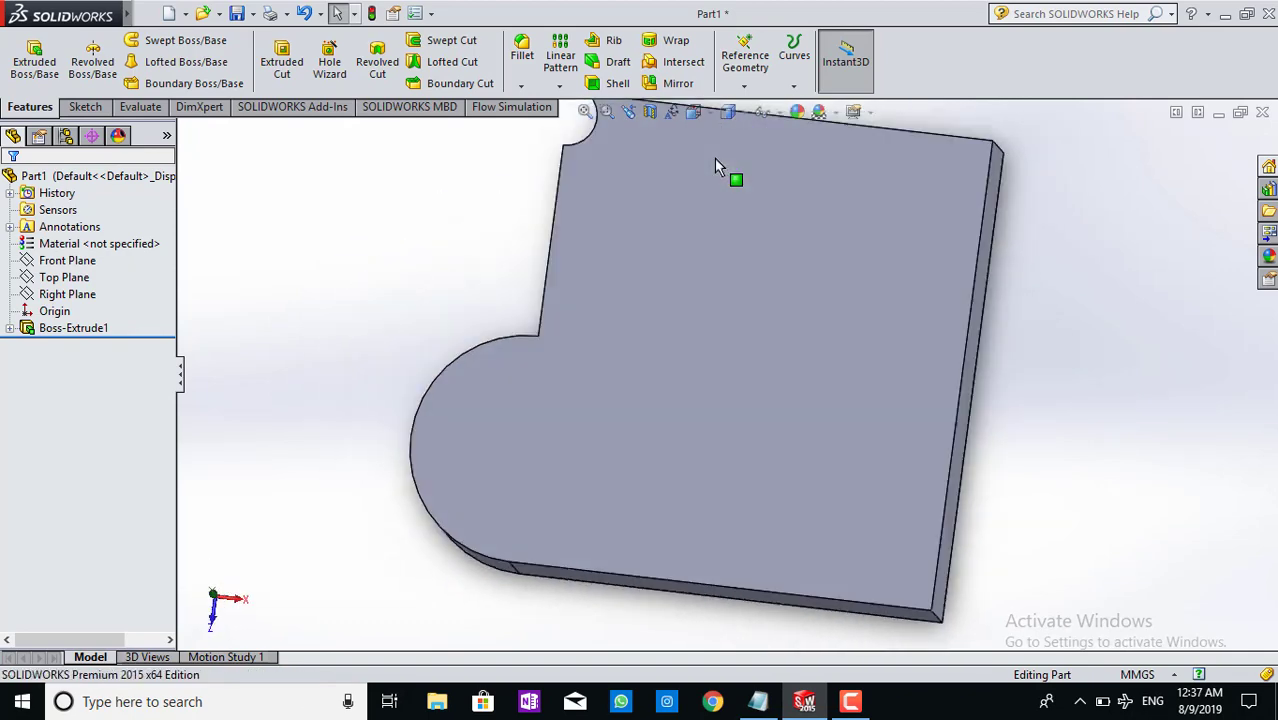
click(713, 113)
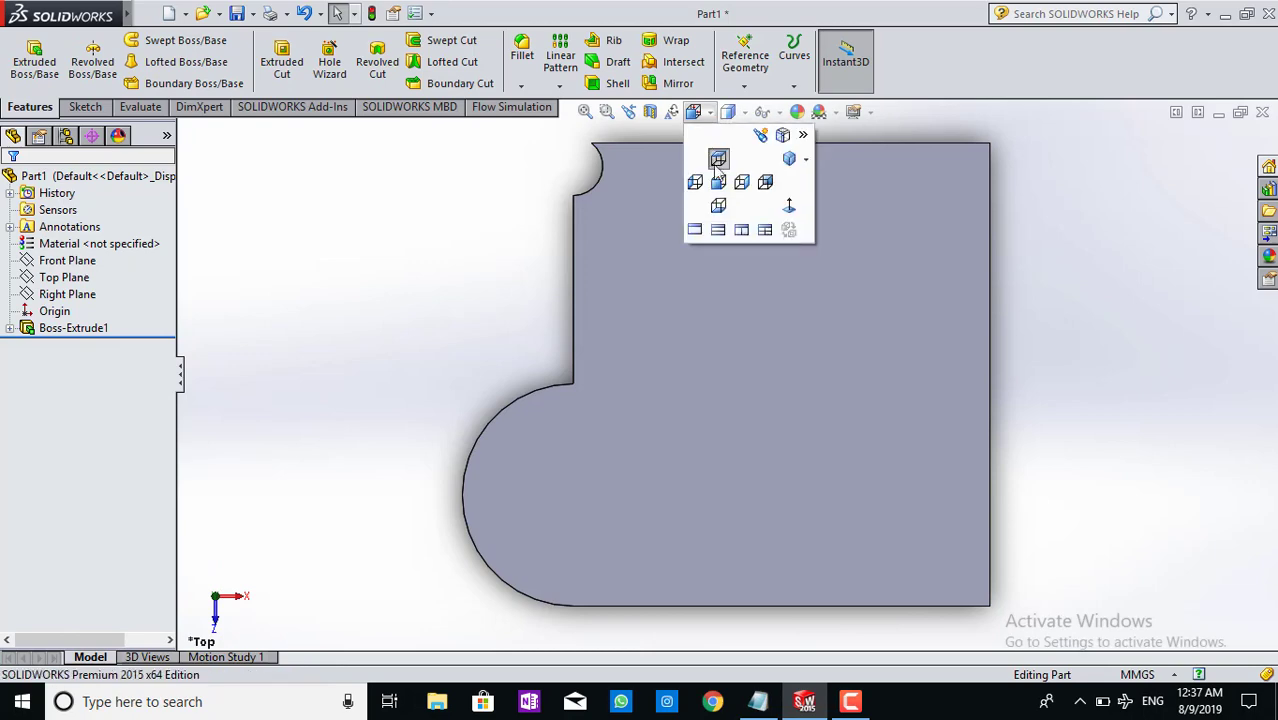
click(697, 187)
click(708, 112)
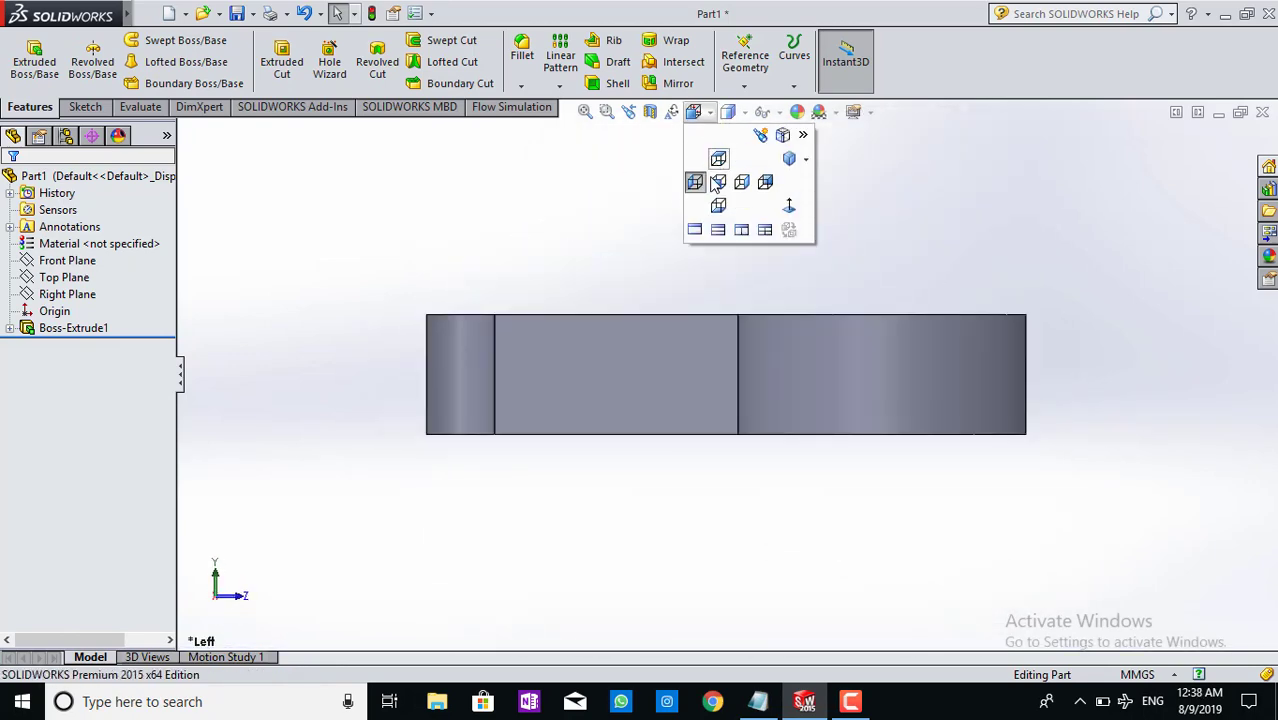
click(717, 183)
Continue through Right, Back and Bottom views, return to Top, and select the plate to show its dimensions.
click(708, 112)
click(722, 183)
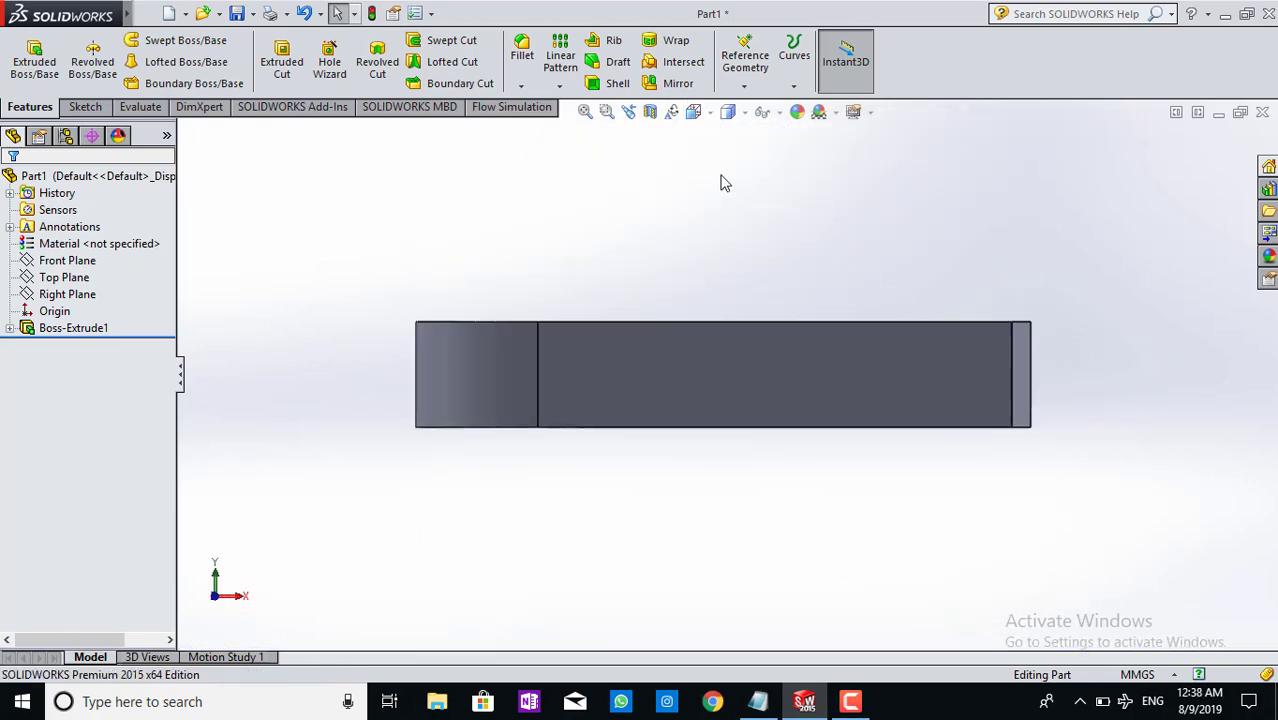
click(708, 113)
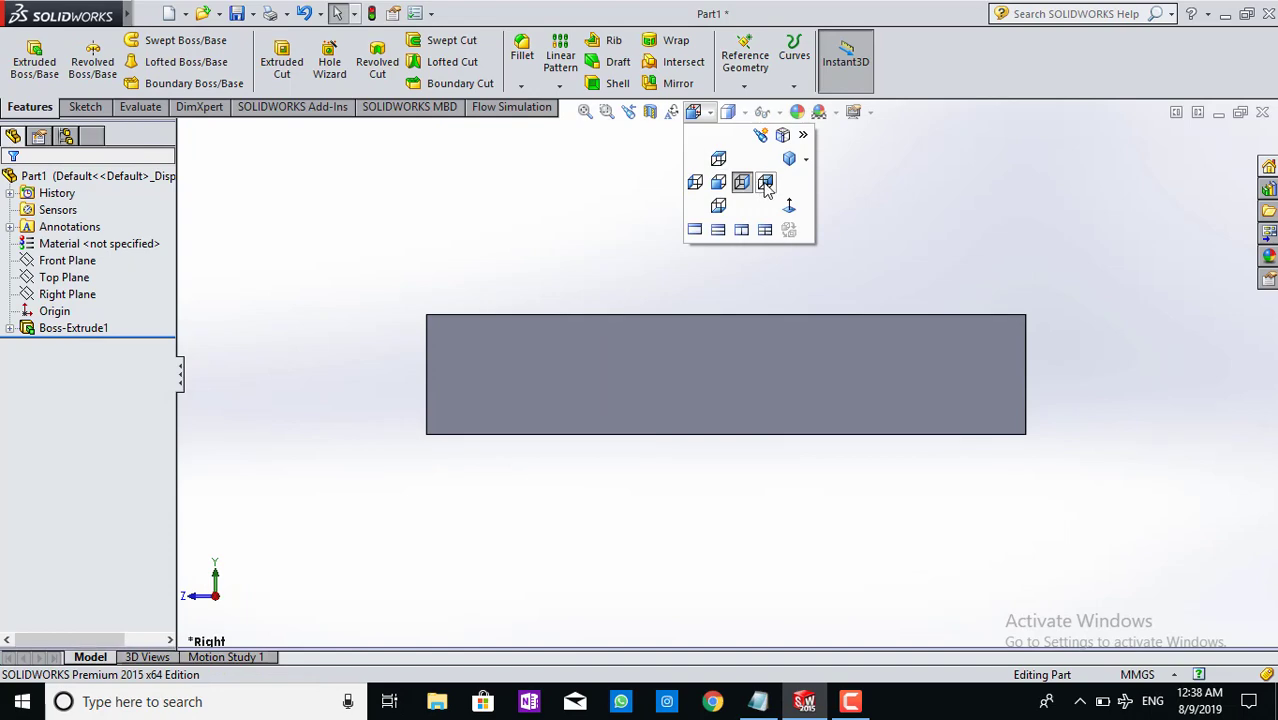
click(766, 186)
click(710, 112)
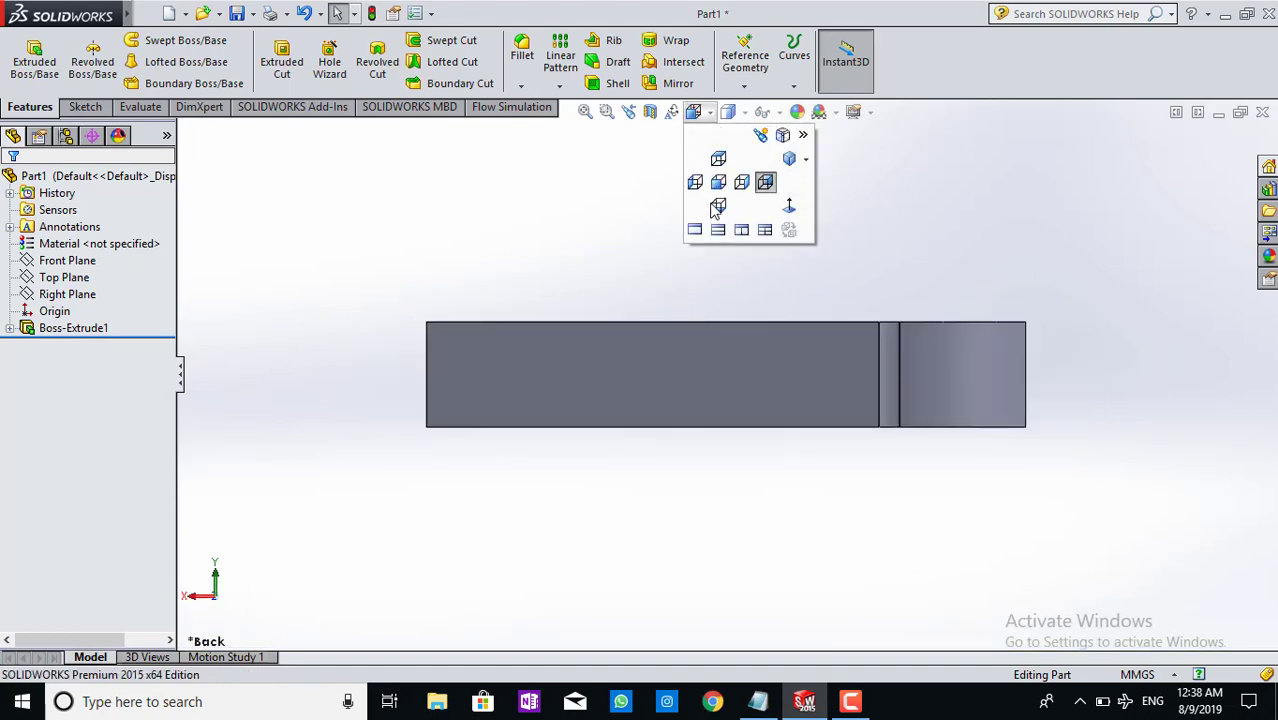
click(716, 209)
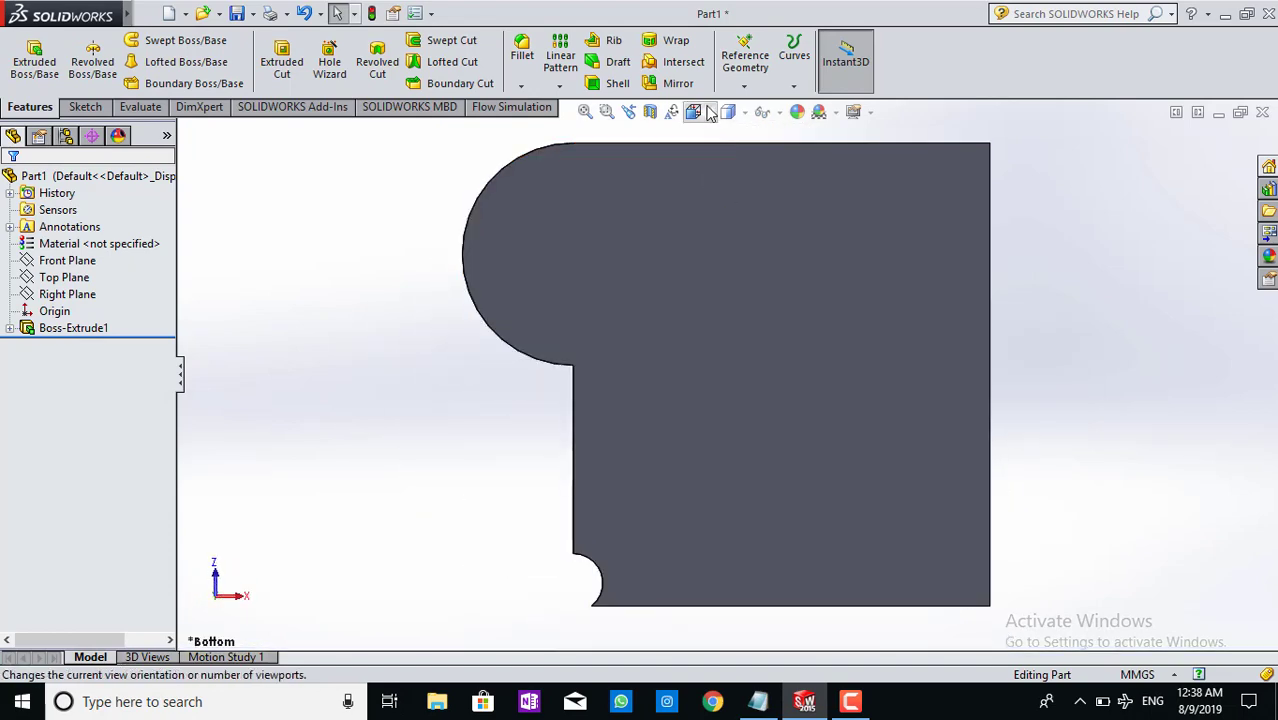
click(708, 112)
click(718, 160)
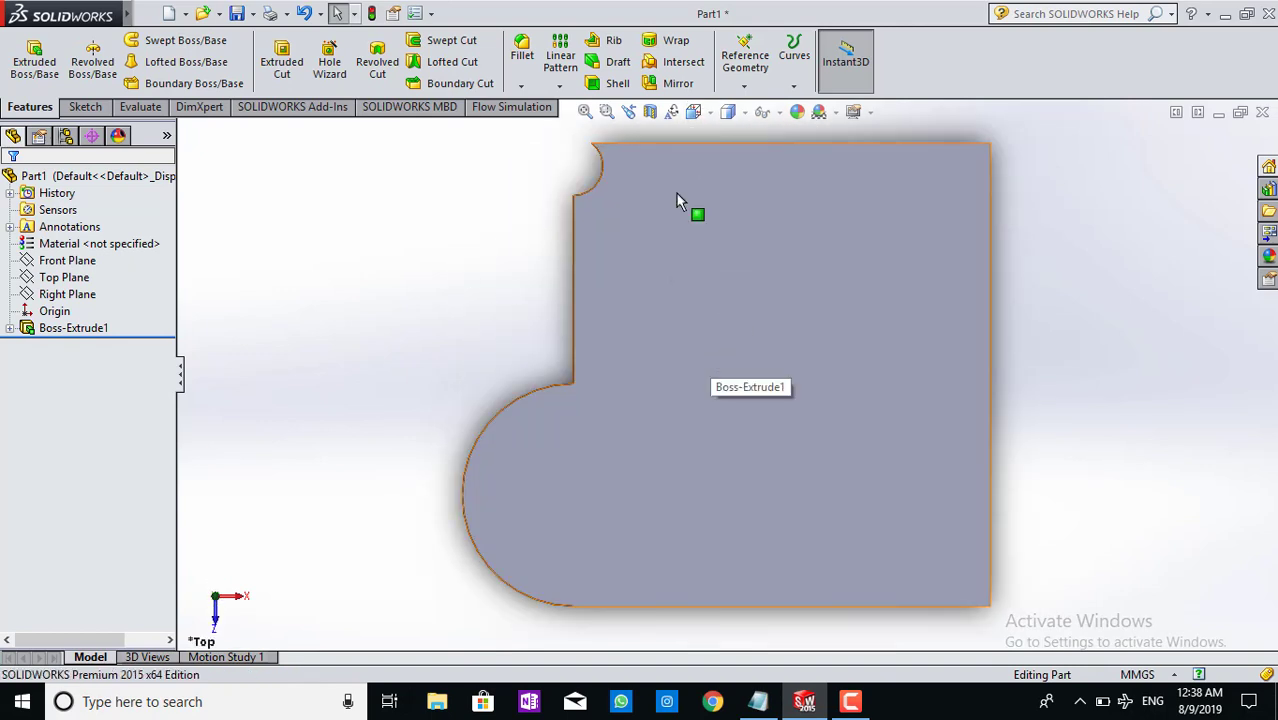
click(690, 268)
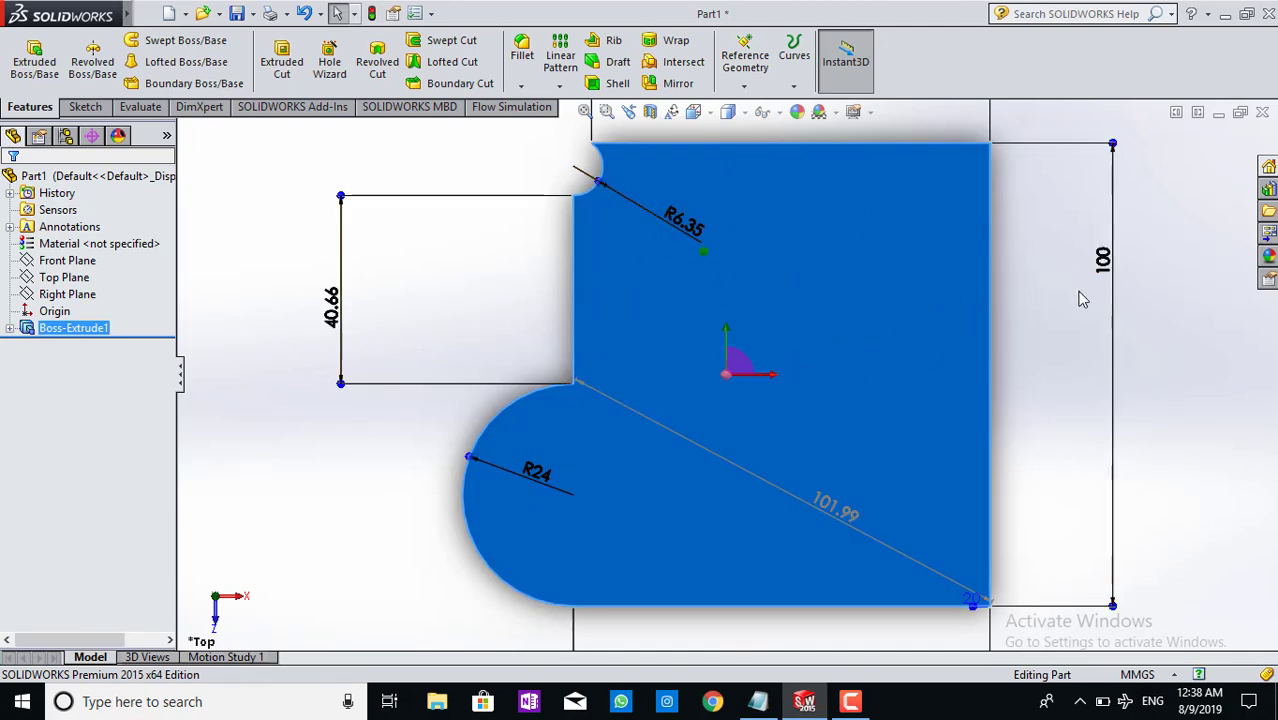
Choose Edit Sketch on Boss-Extrude1 in the FeatureManager tree to reopen its profile.
scroll(920, 330, down, 1)
scroll(918, 330, up, 3)
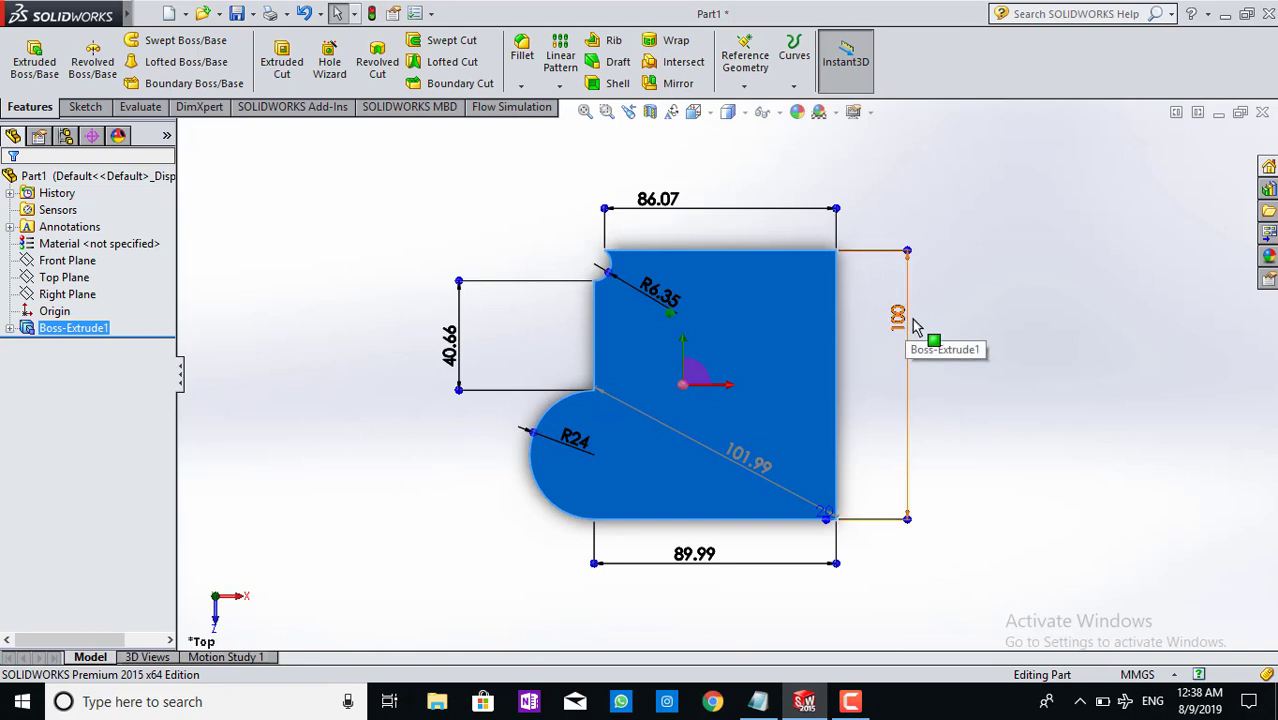
click(86, 107)
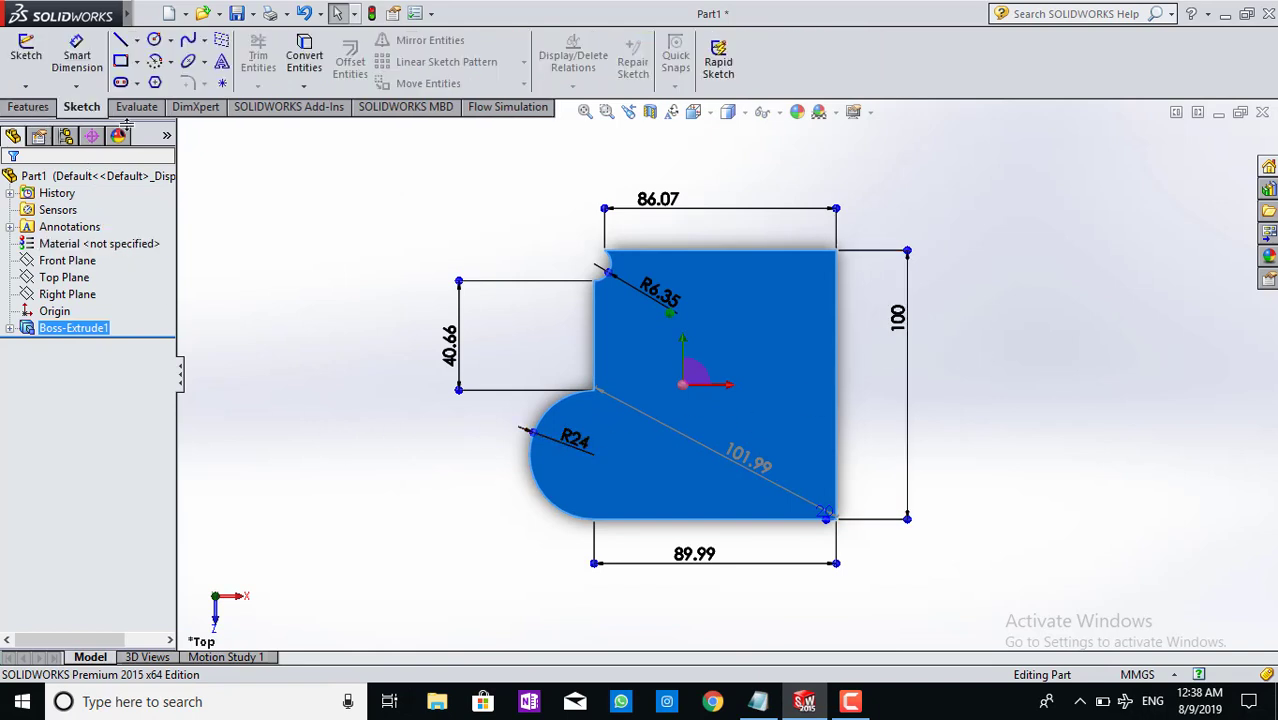
click(652, 392)
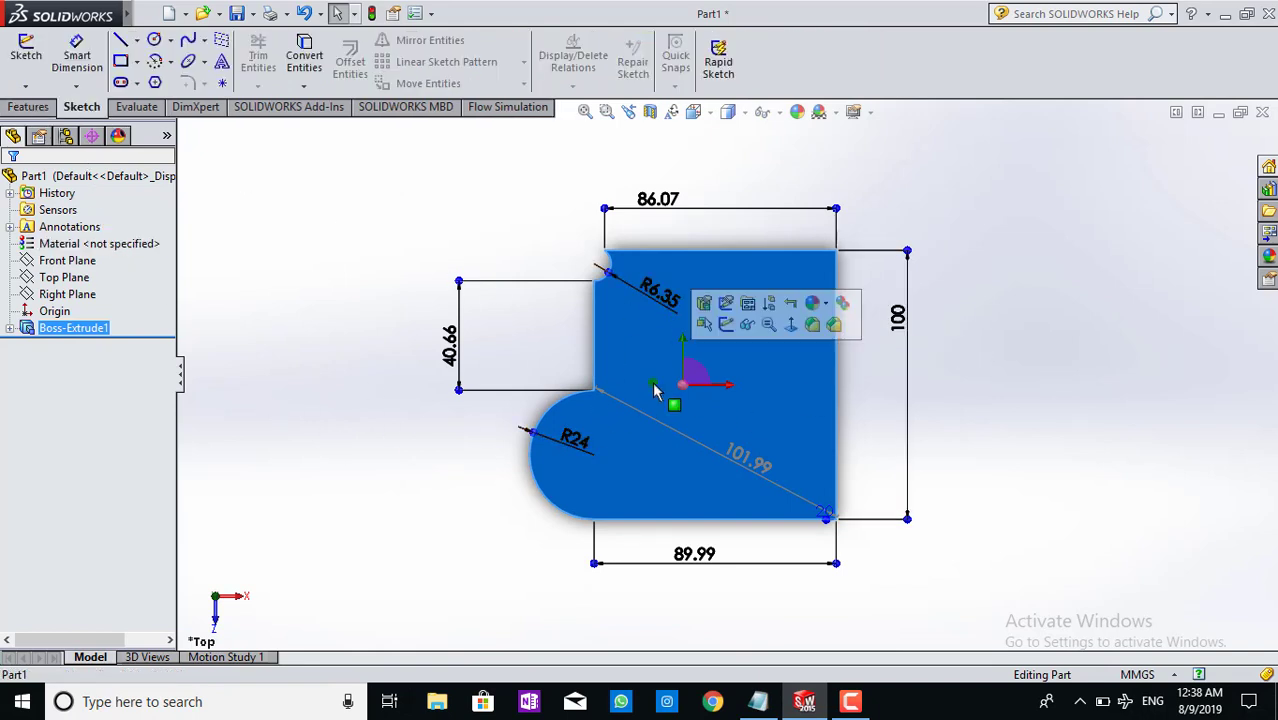
right_click(100, 331)
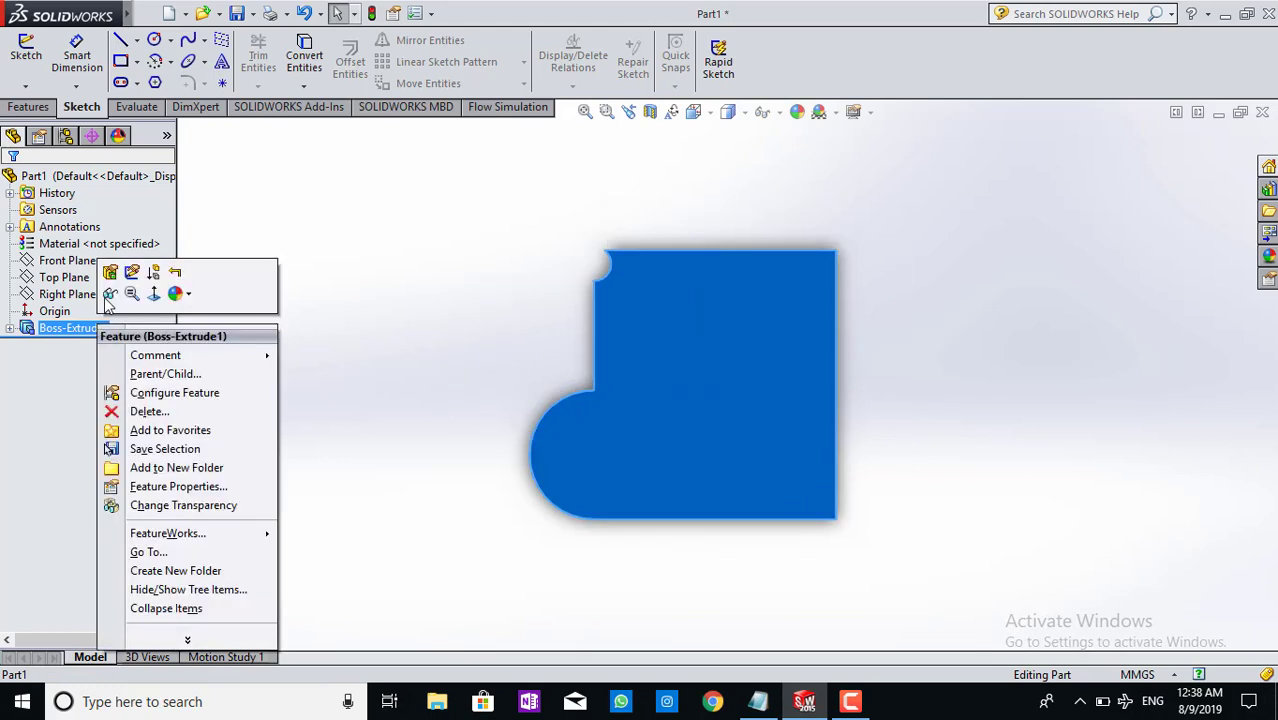
click(135, 275)
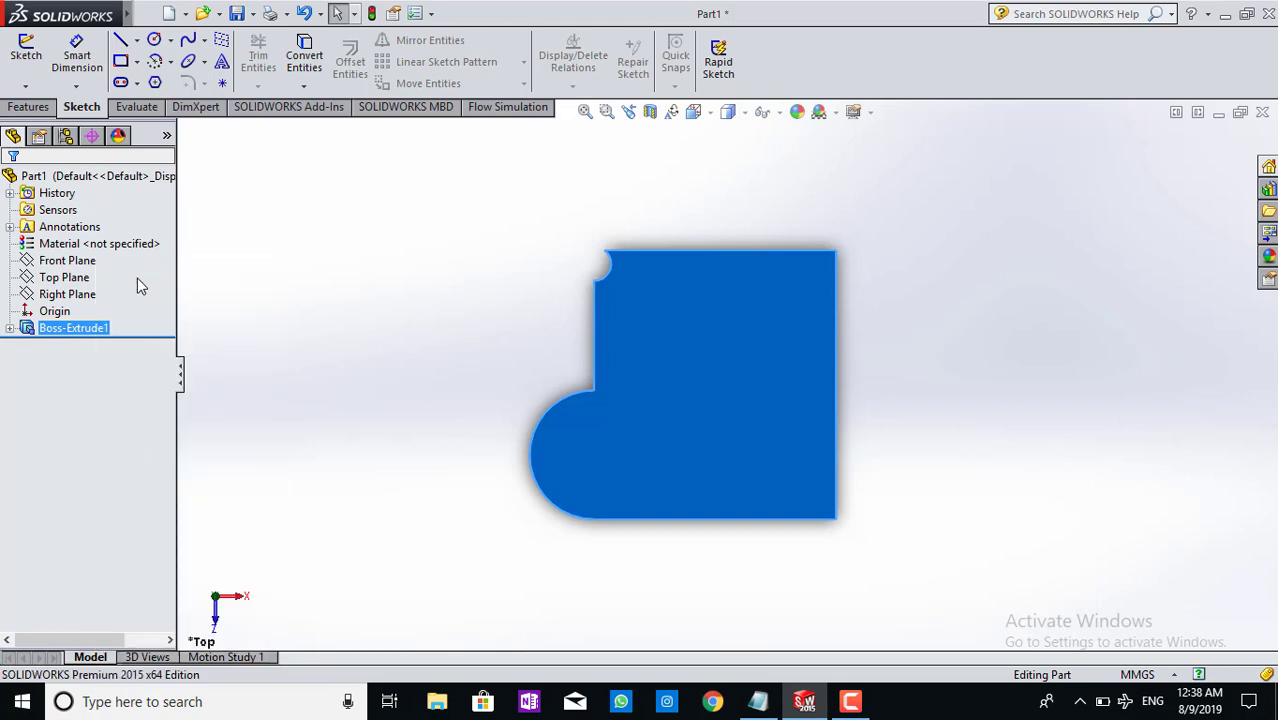